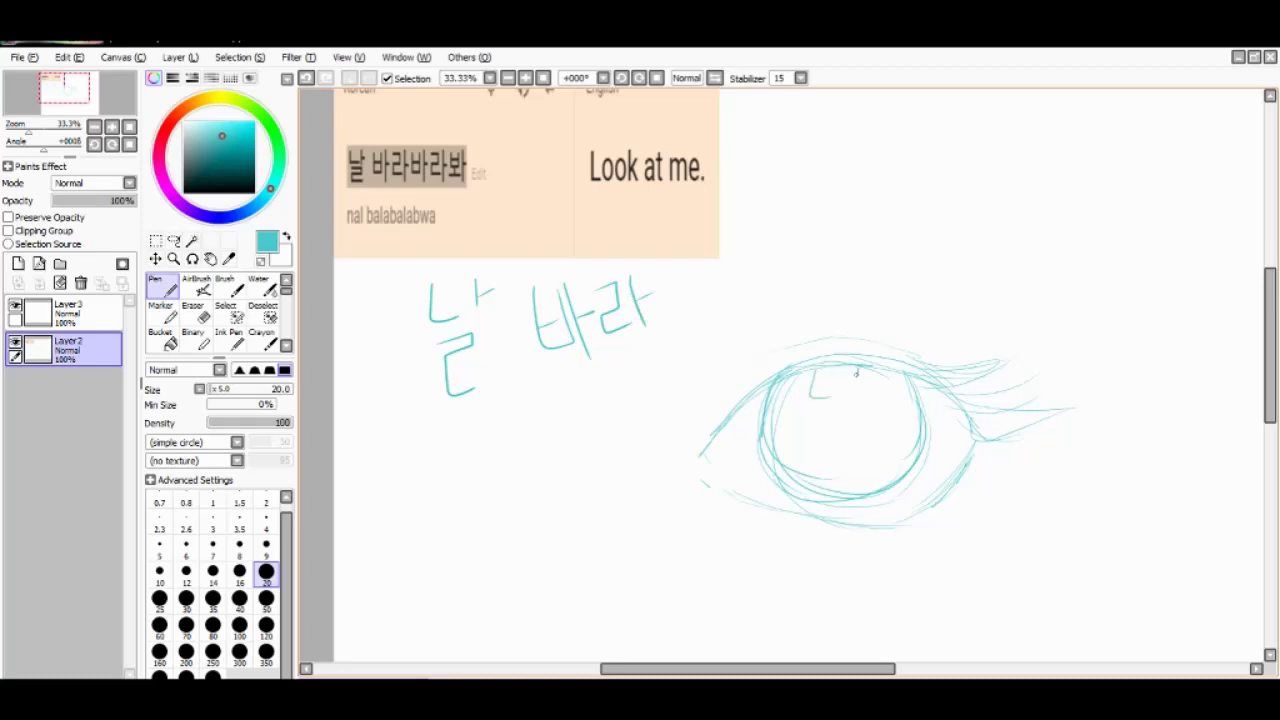
- Undo the handwritten Korean lettering and sketch a round pupil with a star-shaped highlight inside the iris
{"action": "key", "text": "ctrl+z"}
{"action": "key", "text": "ctrl+z"}
{"action": "key", "text": "ctrl+z"}
{"action": "key", "text": "ctrl+z"}
{"action": "key", "text": "ctrl+z"}
{"action": "key", "text": "ctrl+z"}
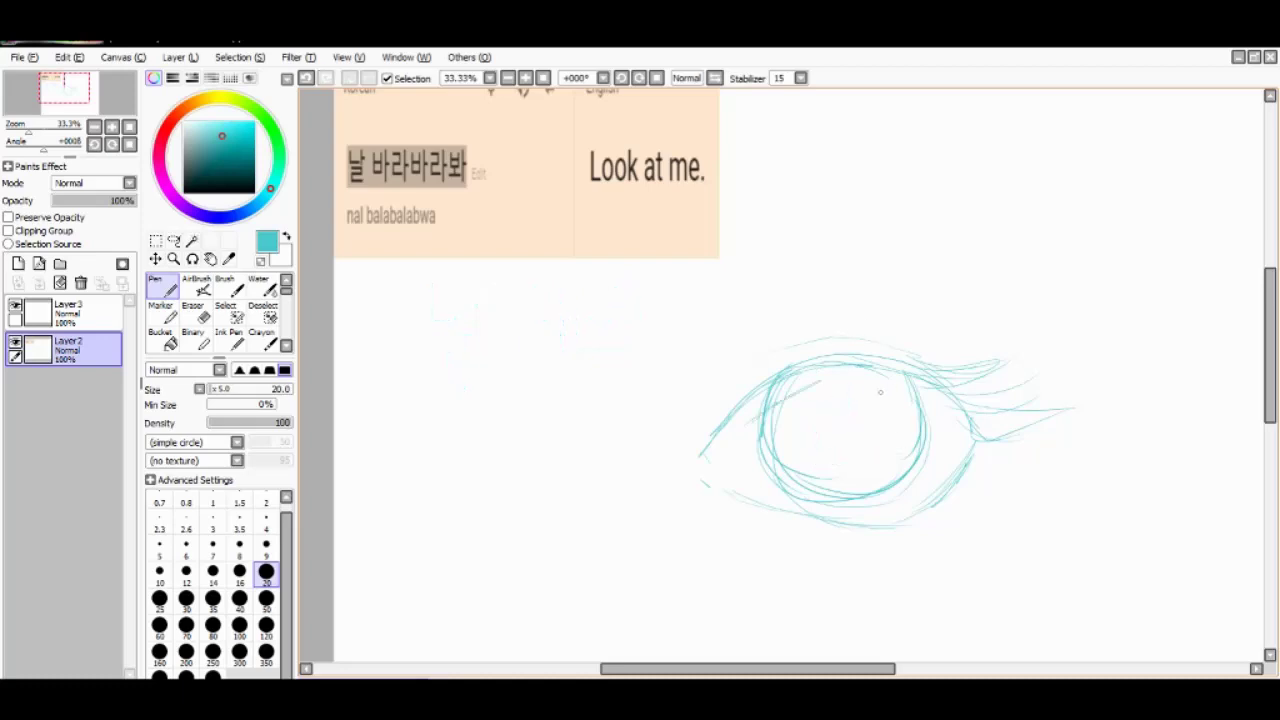
{"action": "left_click_drag", "start_coordinate": [848, 376], "coordinate": [882, 405]}
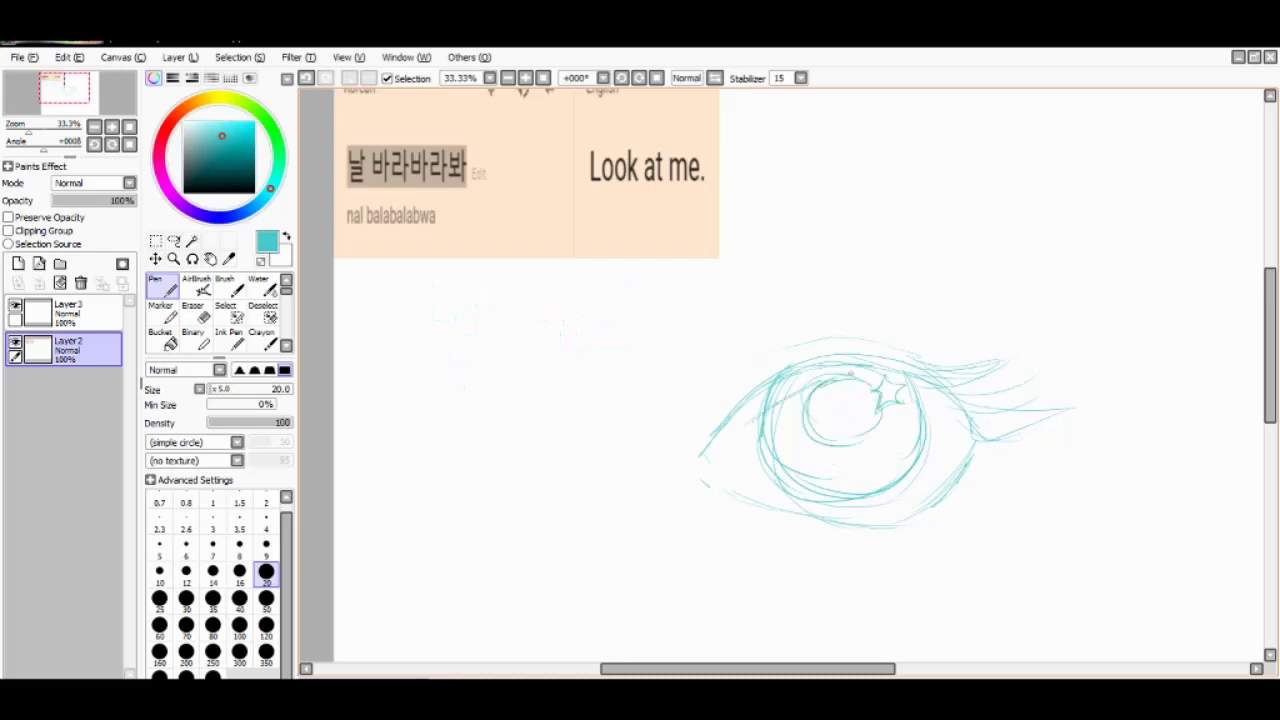
- Select the whole eye sketch and resize it with the Scale transform
{"action": "key", "text": "minus"}
{"action": "key", "text": "ctrl+t"}
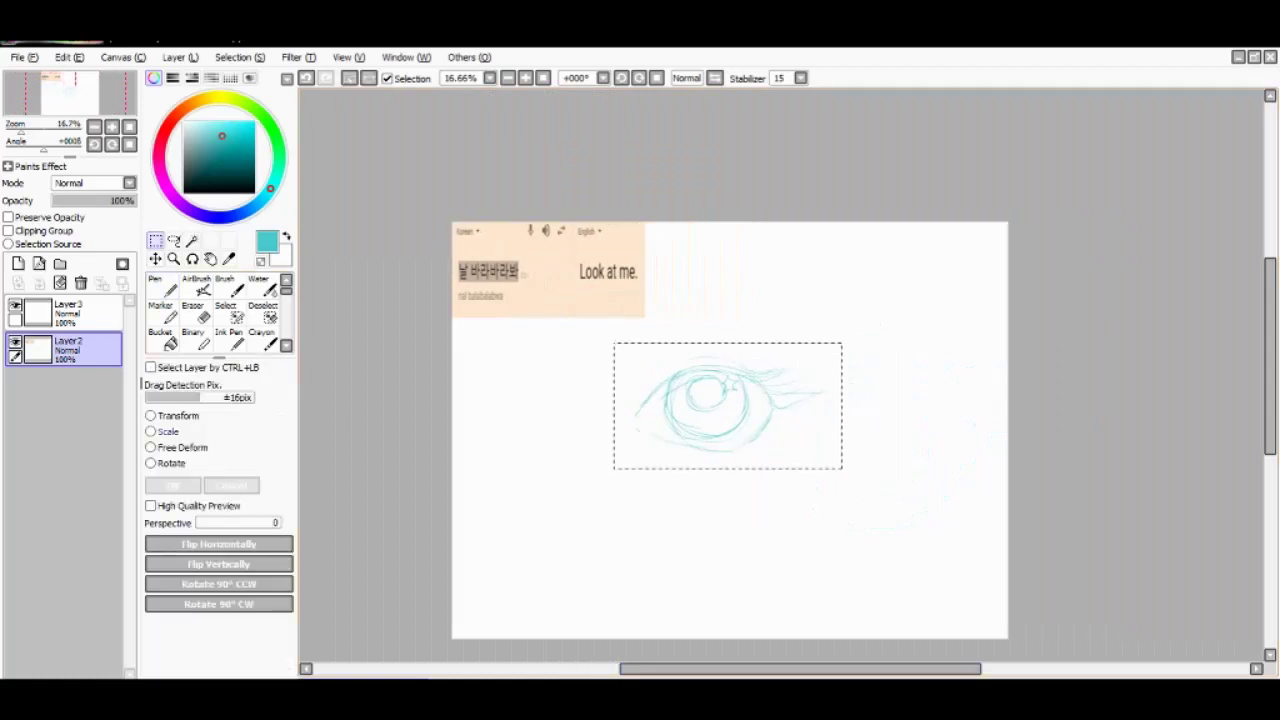
{"action": "key", "text": "Return"}
{"action": "key", "text": "ctrl+t"}
{"action": "left_click_drag", "start_coordinate": [837, 449], "coordinate": [943, 557]}
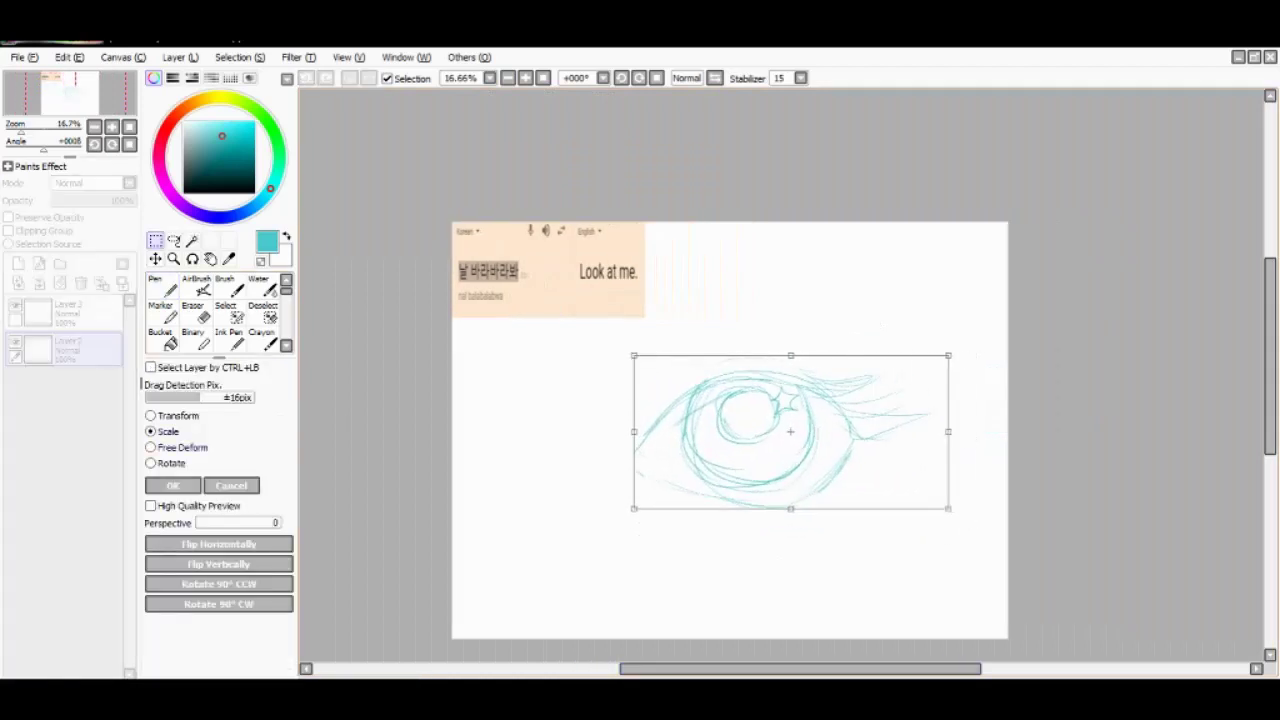
{"action": "key", "text": "Return"}
- Move the eye sketch toward the canvas edge and place a horizontally mirrored copy as the second eye
{"action": "mouse_move", "coordinate": [783, 433]}
{"action": "left_mouse_down"}
{"action": "mouse_move", "coordinate": [891, 440]}
{"action": "mouse_move", "coordinate": [871, 442]}
{"action": "left_mouse_up"}
{"action": "key", "text": "ctrl+t"}
{"action": "key", "text": "Return"}
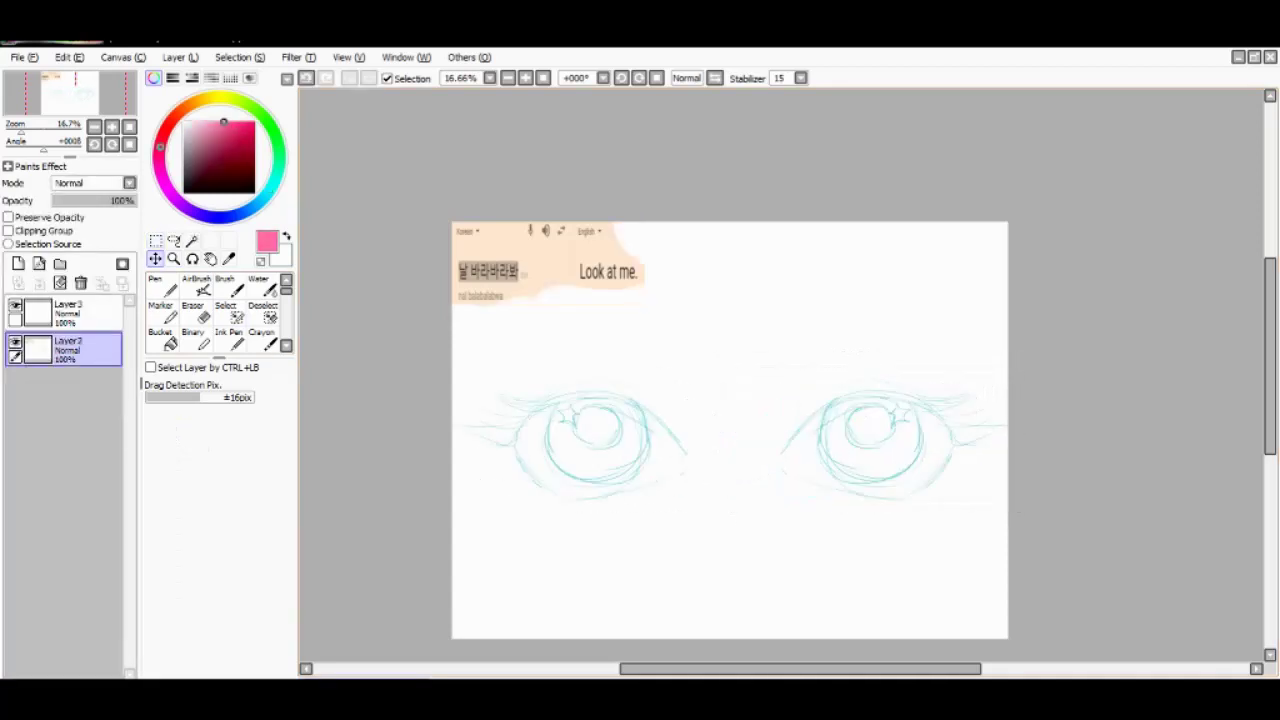
- Paint pink, orange and mint colour swatches below the reference text with the Pen at size 120
{"action": "key", "text": "n"}
{"action": "key", "text": "bracketright"}
{"action": "key", "text": "bracketright"}
{"action": "key", "text": "bracketright"}
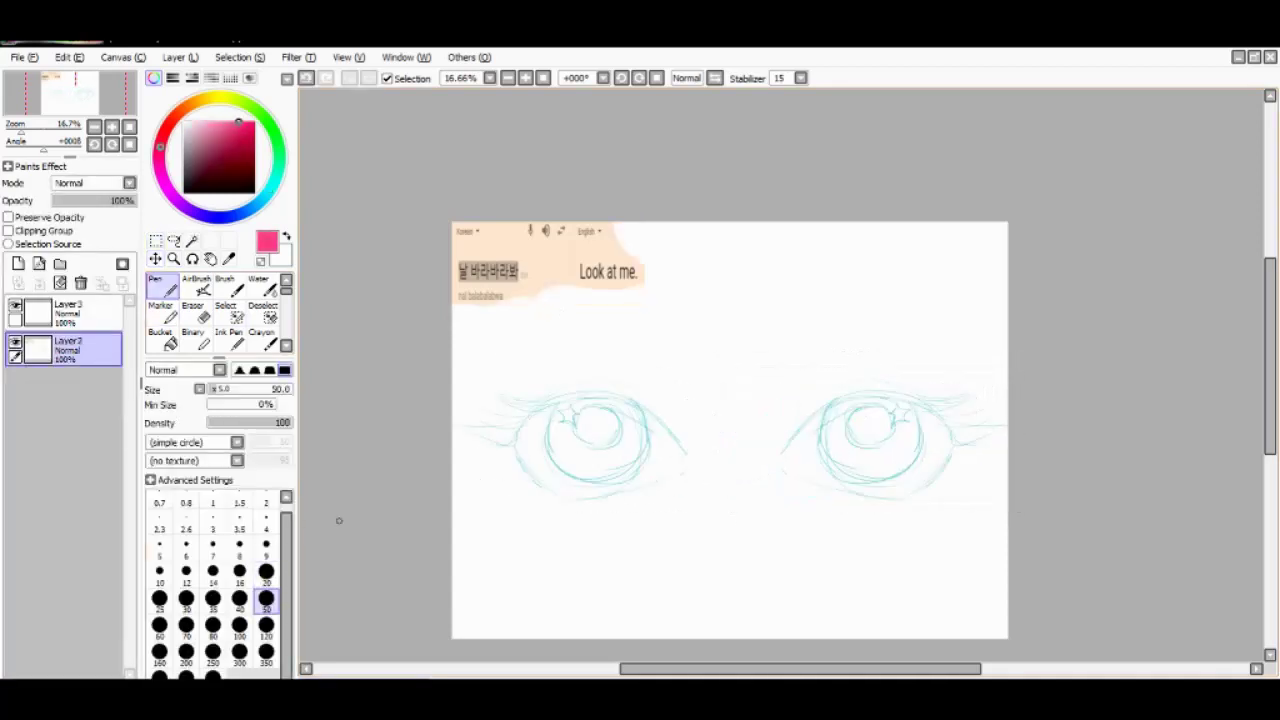
{"action": "left_click_drag", "start_coordinate": [540, 308], "coordinate": [556, 298]}
{"action": "left_click", "coordinate": [560, 285], "text": "alt"}
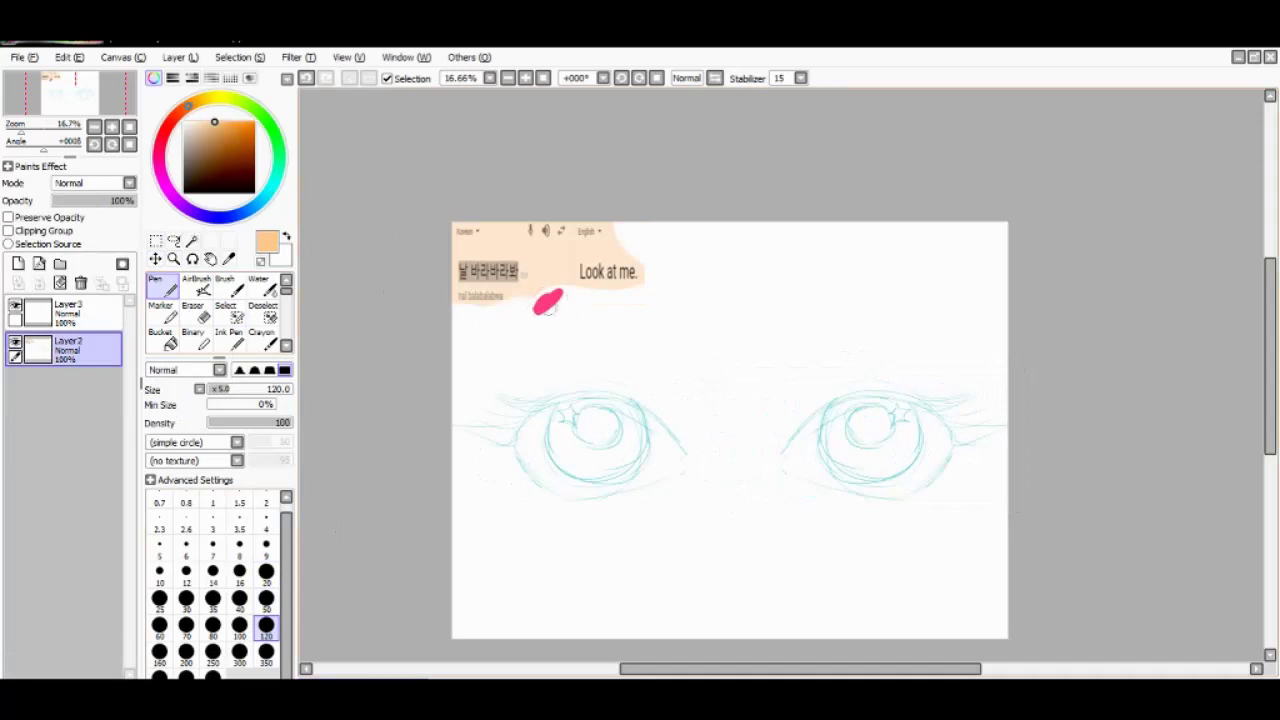
{"action": "left_click", "coordinate": [276, 174]}
{"action": "mouse_move", "coordinate": [538, 306]}
{"action": "left_mouse_down"}
{"action": "mouse_move", "coordinate": [564, 294]}
{"action": "mouse_move", "coordinate": [550, 304]}
{"action": "left_mouse_up"}
{"action": "left_click", "coordinate": [206, 122]}
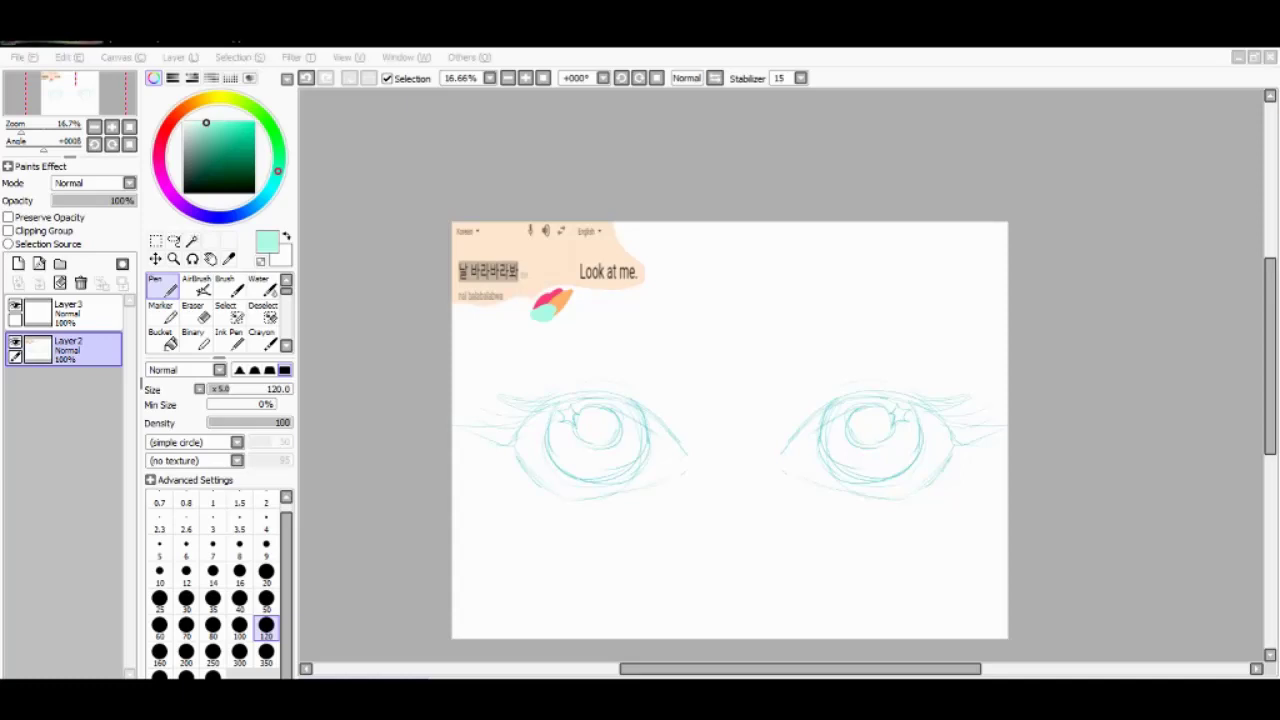
{"action": "key", "text": "alt+Tab"}
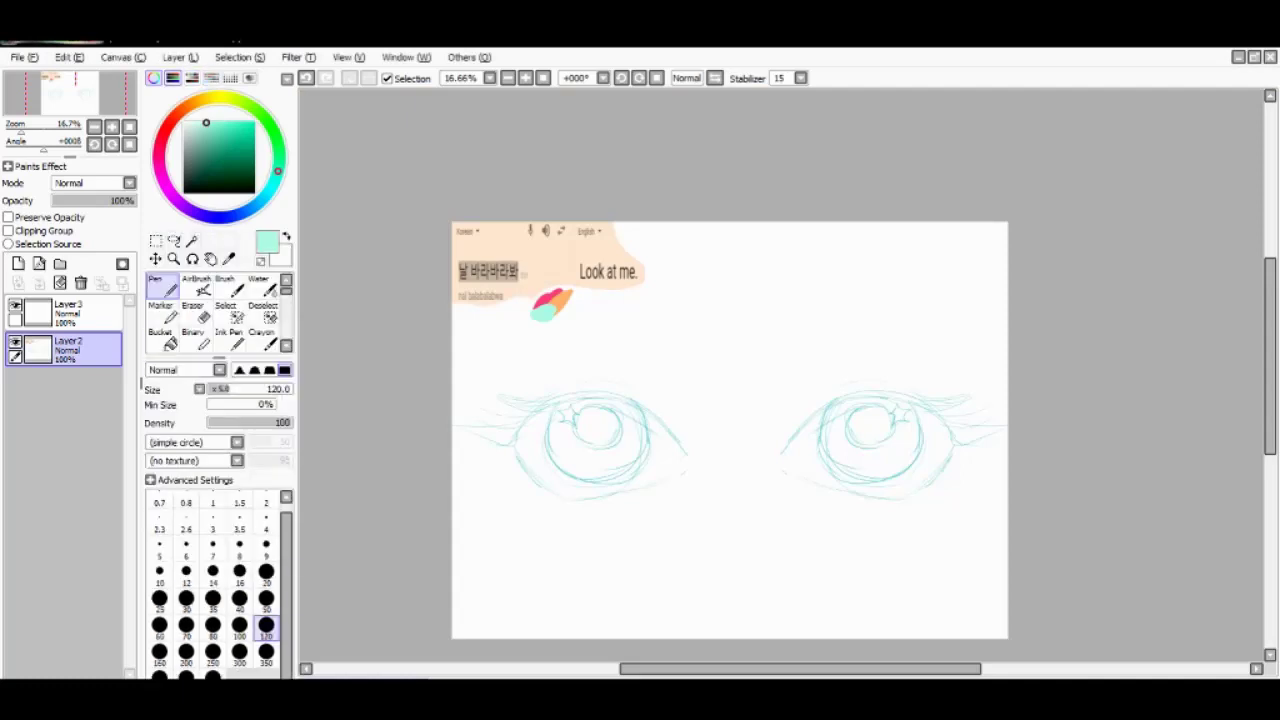
{"action": "key", "text": "alt+Tab"}
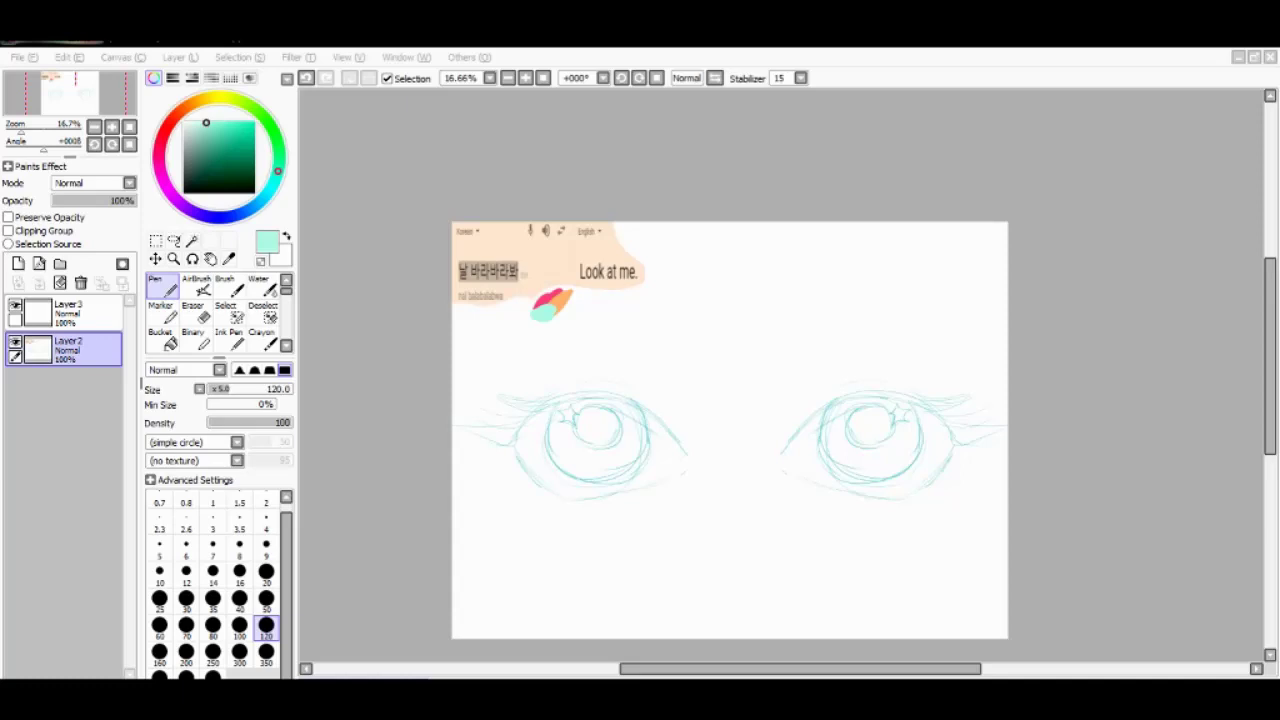
{"action": "key", "text": "alt+Tab"}
- Sample the pink swatch as the drawing colour and activate Layer3 with the Pen for lining the eye
{"action": "left_click", "coordinate": [573, 292], "text": "alt"}
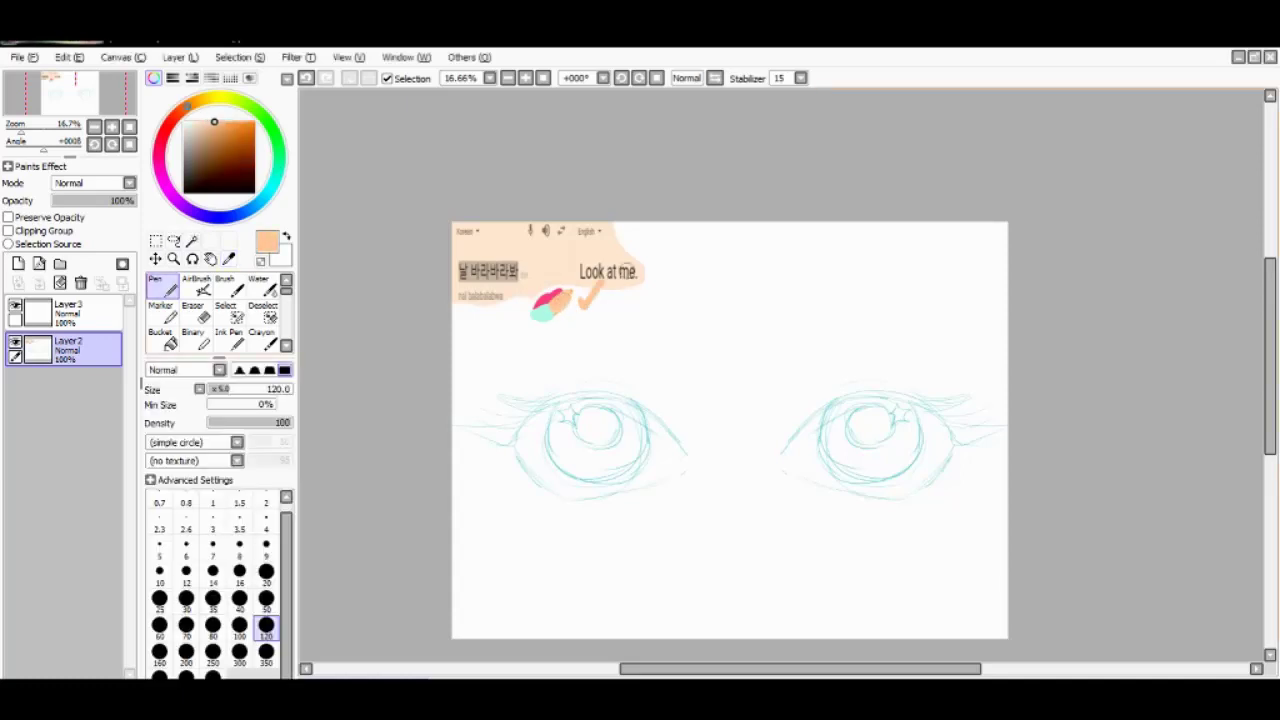
{"action": "scroll", "coordinate": [627, 271], "scroll_direction": "up", "scroll_amount": 3}
{"action": "left_click_drag", "start_coordinate": [1046, 438], "coordinate": [758, 292]}
{"action": "left_click", "coordinate": [68, 310]}
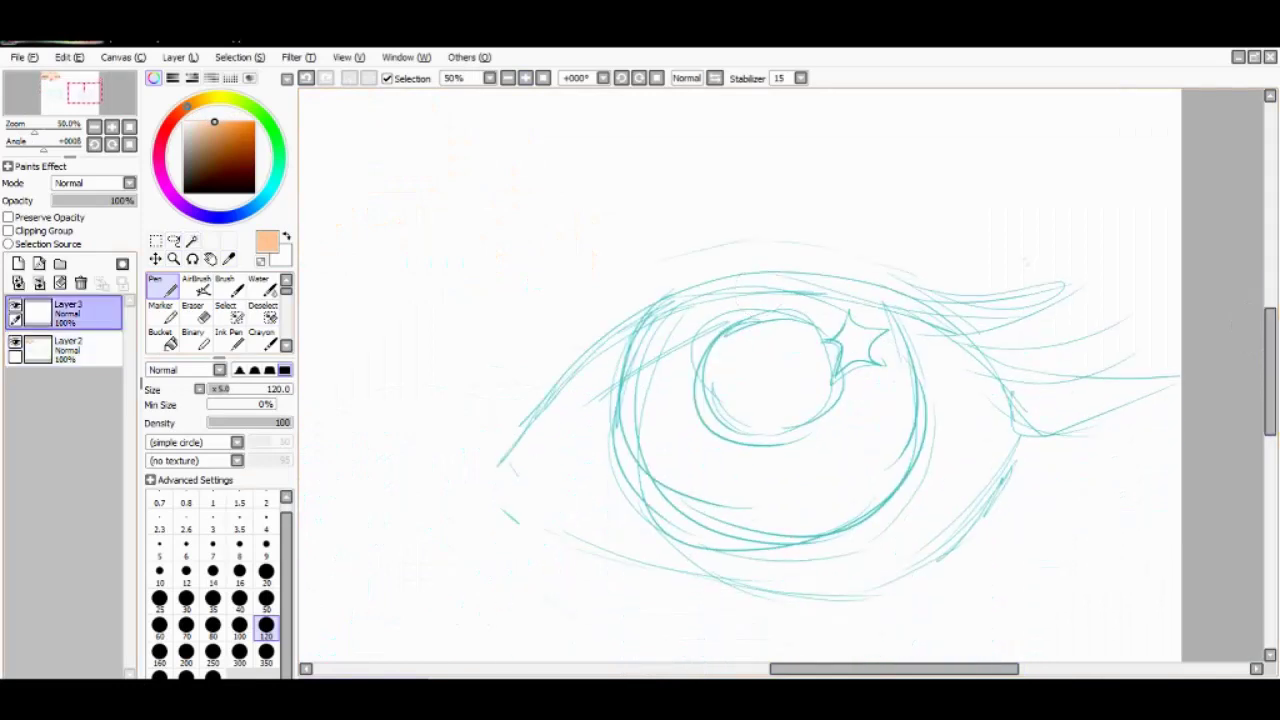
{"action": "left_click", "coordinate": [68, 348]}
{"action": "key", "text": "alt"}
{"action": "mouse_move", "coordinate": [740, 375]}
{"action": "left_mouse_down"}
{"action": "mouse_move", "coordinate": [936, 465]}
{"action": "mouse_move", "coordinate": [730, 370]}
{"action": "mouse_move", "coordinate": [750, 375]}
{"action": "left_mouse_up"}
{"action": "left_click", "coordinate": [555, 378]}
{"action": "left_click", "coordinate": [68, 310]}
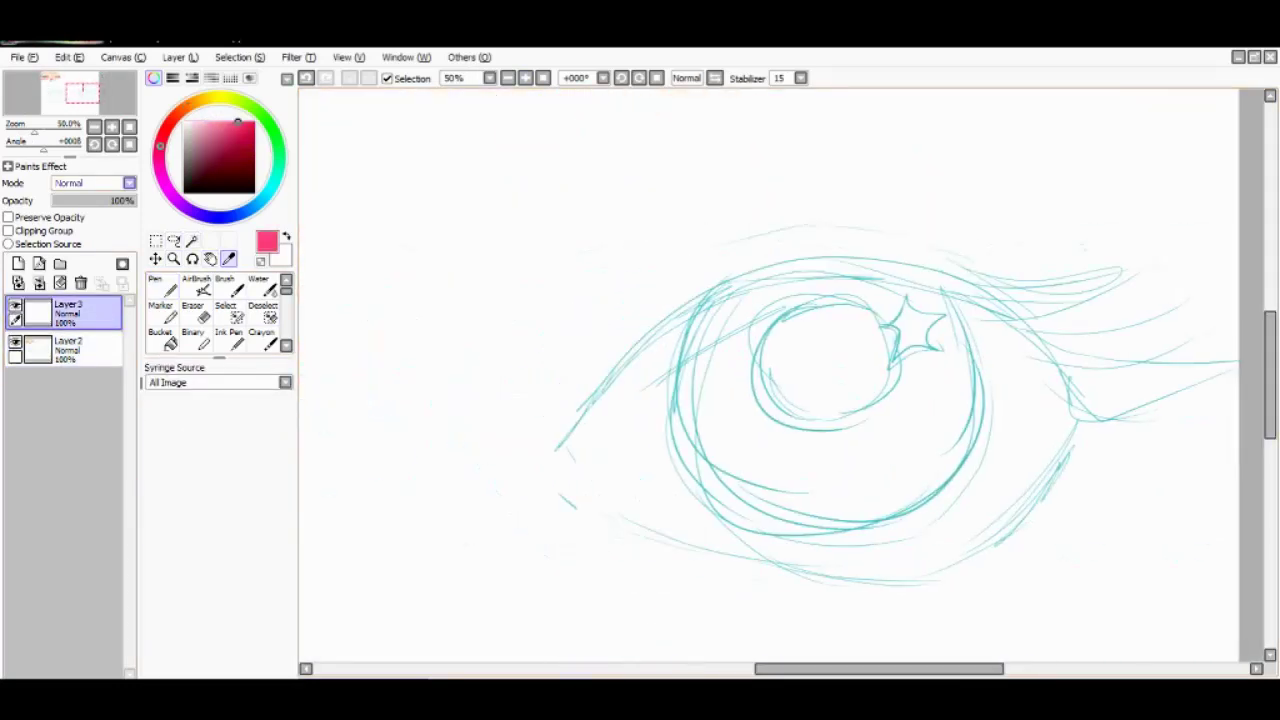
{"action": "key", "text": "n"}
- Try pink Pen strokes at size 120 beside the eye and along the upper eyelid
{"action": "left_click_drag", "start_coordinate": [475, 320], "coordinate": [514, 235]}
{"action": "key", "text": "ctrl+z"}
{"action": "left_click_drag", "start_coordinate": [429, 323], "coordinate": [623, 251]}
{"action": "key", "text": "ctrl+z"}
{"action": "left_click_drag", "start_coordinate": [429, 357], "coordinate": [523, 214]}
{"action": "key", "text": "ctrl+z"}
{"action": "mouse_move", "coordinate": [555, 450]}
{"action": "left_mouse_down"}
{"action": "mouse_move", "coordinate": [978, 359]}
{"action": "mouse_move", "coordinate": [561, 443]}
{"action": "mouse_move", "coordinate": [1059, 369]}
{"action": "mouse_move", "coordinate": [1057, 391]}
{"action": "mouse_move", "coordinate": [1170, 328]}
{"action": "left_mouse_up"}
{"action": "key", "text": "ctrl+z"}
{"action": "key", "text": "ctrl+z"}
{"action": "key", "text": "ctrl+z"}
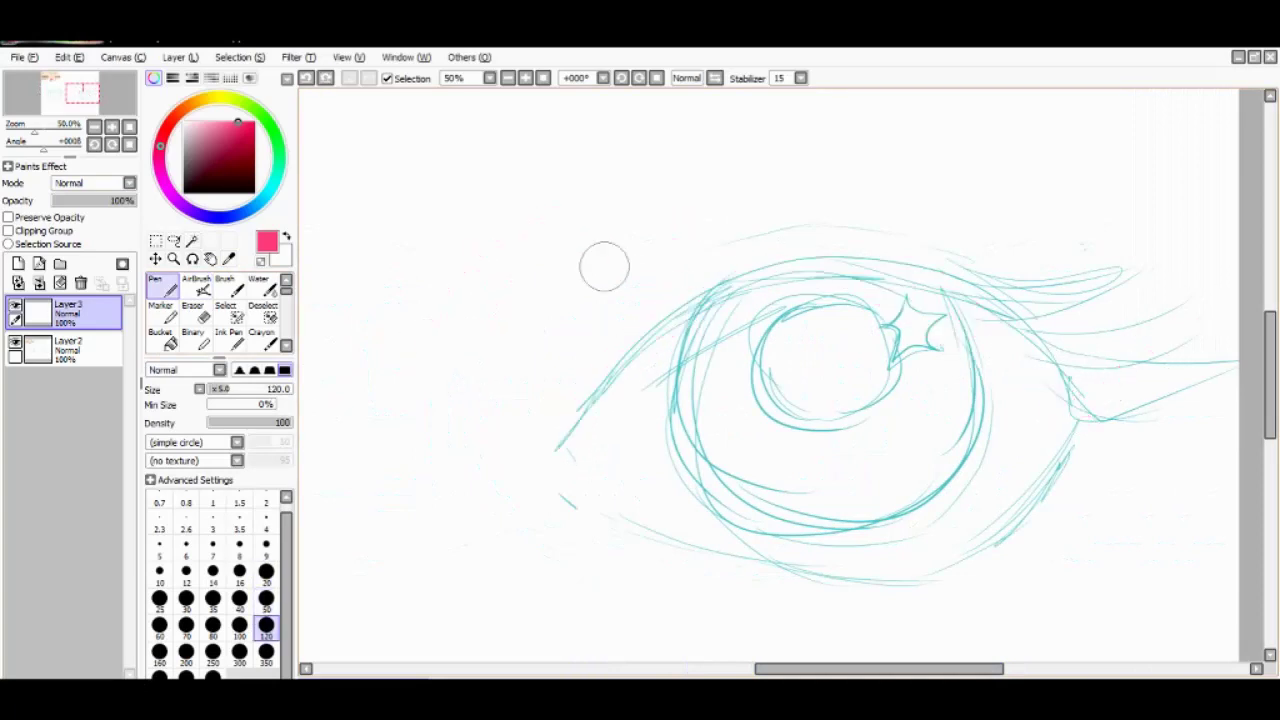
{"action": "left_click_drag", "start_coordinate": [562, 335], "coordinate": [745, 305]}
{"action": "key", "text": "ctrl+z"}
- Turn off pressure control of density in the Pen's advanced settings
{"action": "left_click", "coordinate": [190, 480]}
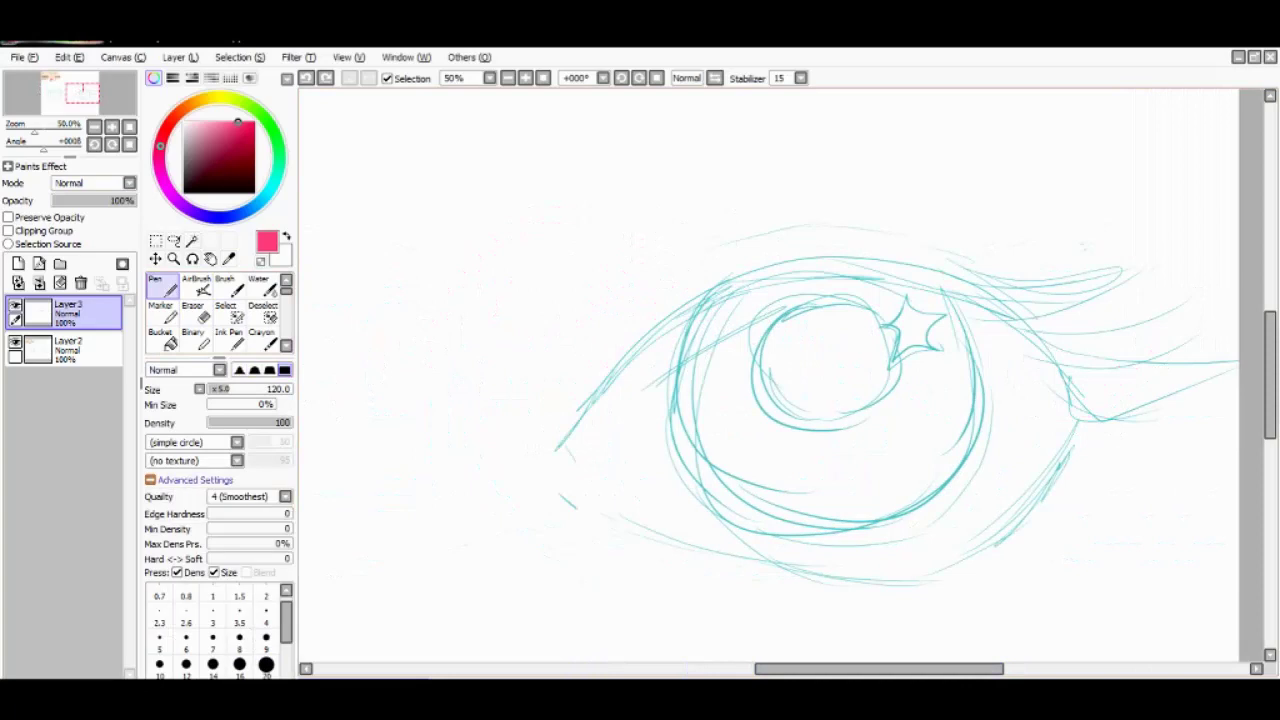
{"action": "left_click", "coordinate": [177, 572]}
{"action": "left_click", "coordinate": [190, 480]}
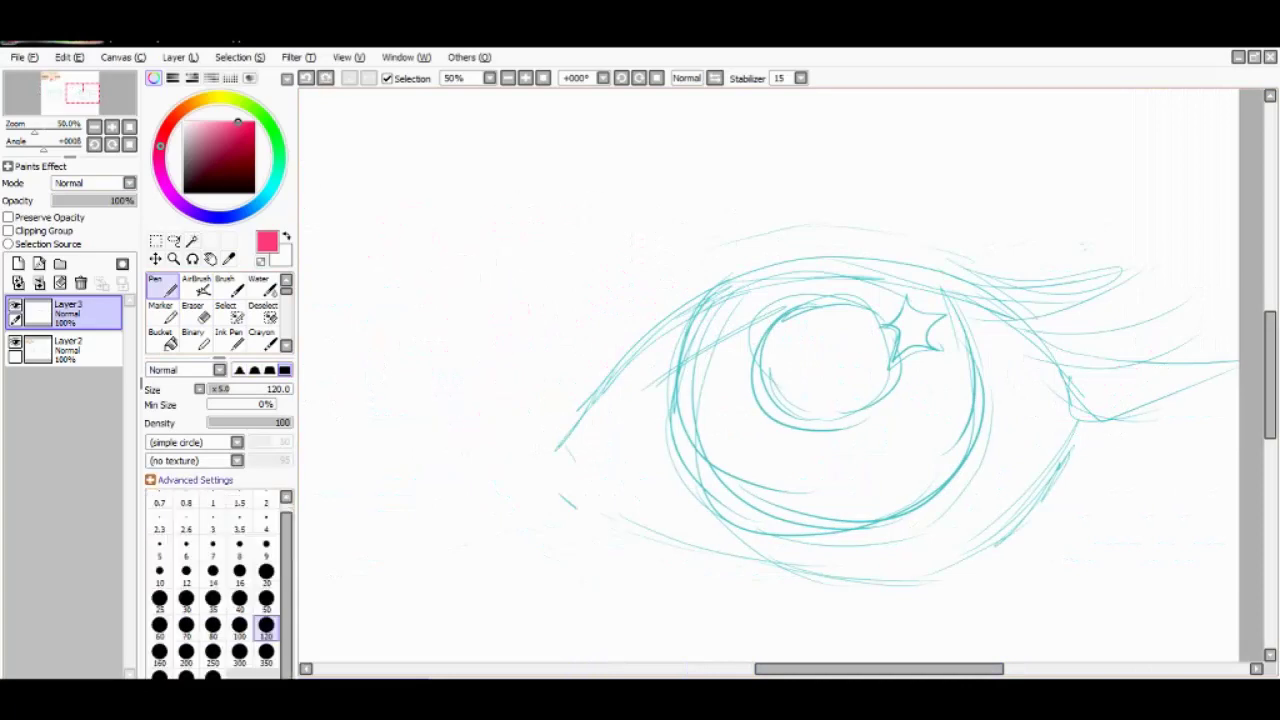
- Paint the thick pink upper eyelid line from the inner to the outer corner at brush size 100
{"action": "left_click", "coordinate": [239, 625]}
{"action": "mouse_move", "coordinate": [557, 445]}
{"action": "left_mouse_down"}
{"action": "mouse_move", "coordinate": [1000, 340]}
{"action": "mouse_move", "coordinate": [1085, 367]}
{"action": "left_mouse_up"}
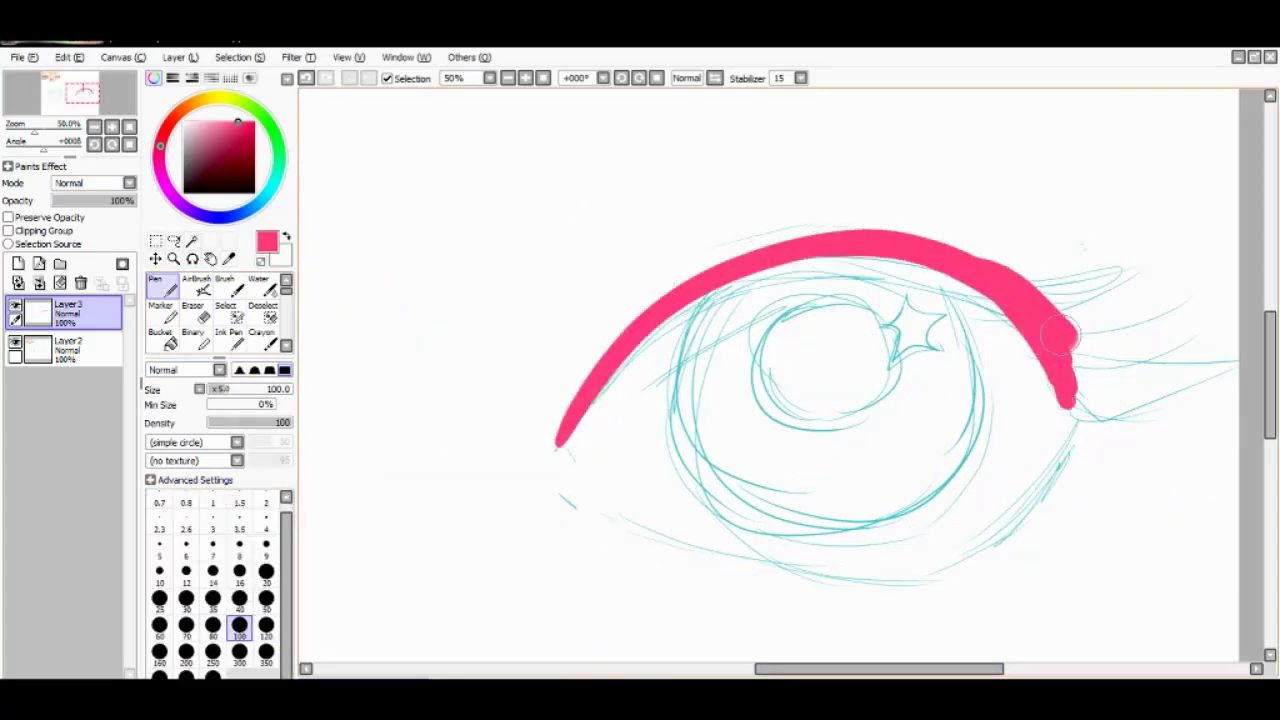
{"action": "mouse_move", "coordinate": [1000, 295]}
{"action": "left_mouse_down"}
{"action": "mouse_move", "coordinate": [1075, 405]}
{"action": "mouse_move", "coordinate": [1150, 280]}
{"action": "left_mouse_up"}
{"action": "key", "text": "ctrl+z"}
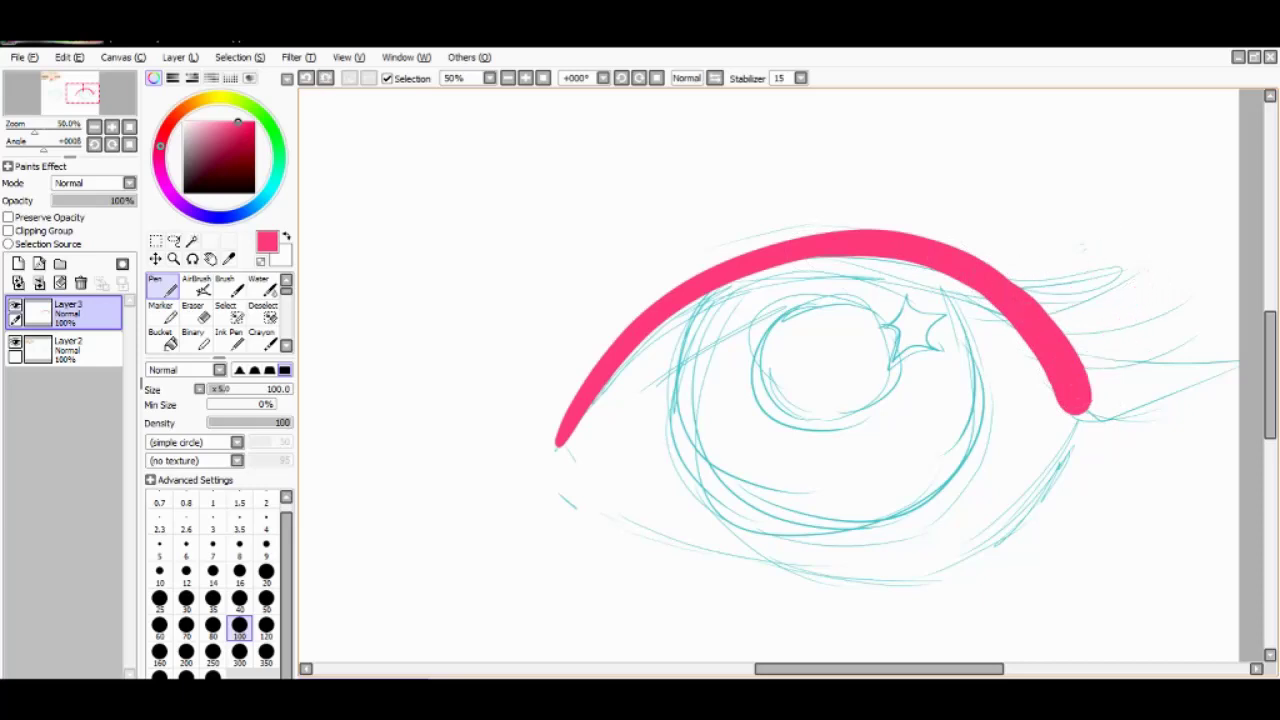
- Set the stabilizer to S-1 and try Pen strokes with density pressure on and size pressure off
{"action": "scroll", "coordinate": [800, 78], "scroll_direction": "down", "scroll_amount": 7}
{"action": "scroll", "coordinate": [780, 78], "scroll_direction": "up", "scroll_amount": 6}
{"action": "left_click_drag", "start_coordinate": [528, 206], "coordinate": [609, 200]}
{"action": "key", "text": "ctrl+z"}
{"action": "left_click", "coordinate": [150, 480]}
{"action": "left_click", "coordinate": [177, 572]}
{"action": "left_click_drag", "start_coordinate": [414, 214], "coordinate": [591, 125]}
{"action": "key", "text": "ctrl+z"}
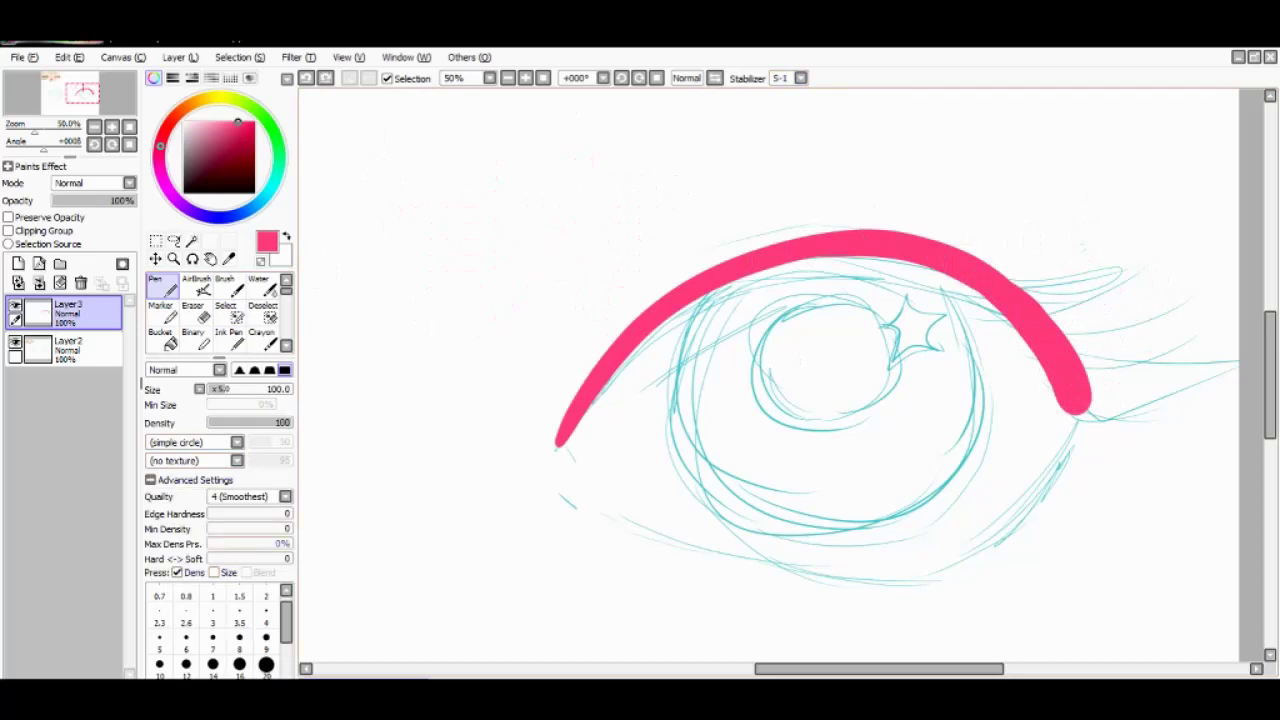
{"action": "left_click_drag", "start_coordinate": [350, 290], "coordinate": [500, 214]}
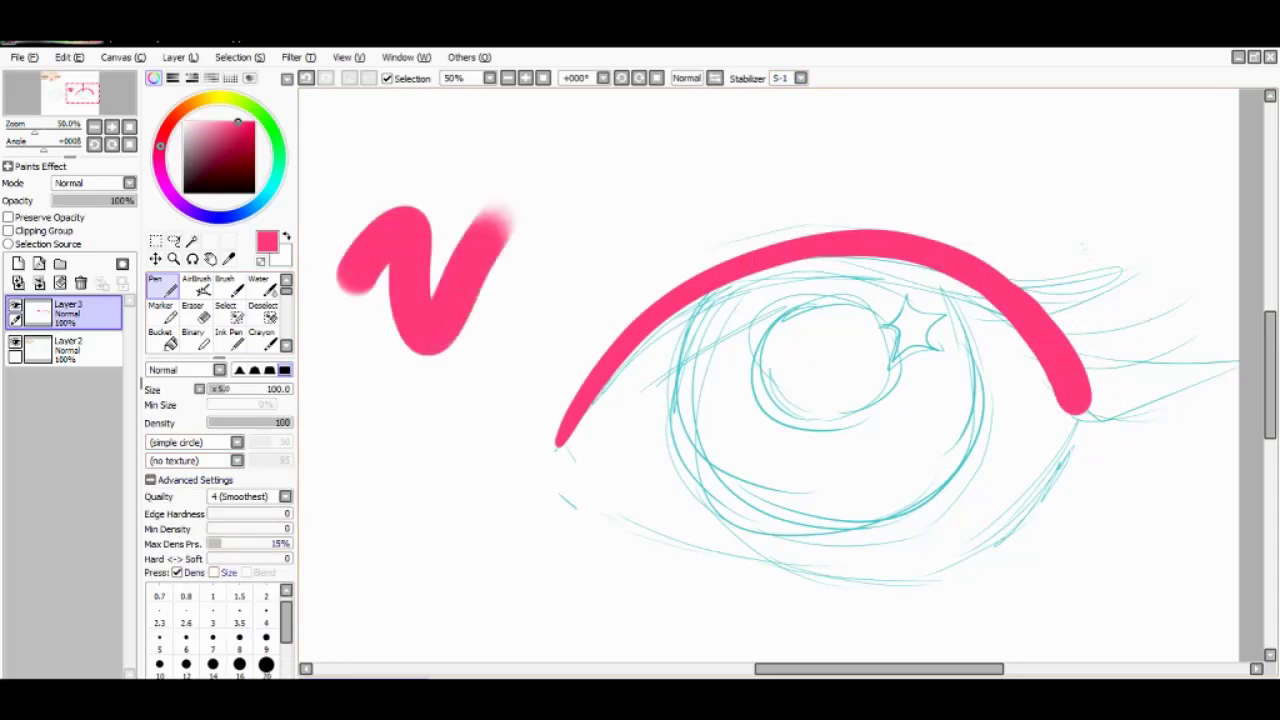
- Restore the Pen to size pressure on and density pressure off, removing the test strokes
{"action": "left_click", "coordinate": [213, 572]}
{"action": "key", "text": "ctrl+z"}
{"action": "left_click_drag", "start_coordinate": [446, 280], "coordinate": [523, 305]}
{"action": "key", "text": "ctrl+z"}
{"action": "mouse_move", "coordinate": [525, 238]}
{"action": "left_mouse_down"}
{"action": "mouse_move", "coordinate": [418, 298]}
{"action": "mouse_move", "coordinate": [480, 323]}
{"action": "left_mouse_up"}
{"action": "key", "text": "ctrl+z"}
{"action": "left_click", "coordinate": [177, 572]}
{"action": "key", "text": "ctrl+z"}
- Try an eyelash stroke at the outer lid and handwritten lettering above the eye
{"action": "left_click_drag", "start_coordinate": [1000, 276], "coordinate": [1105, 298]}
{"action": "key", "text": "ctrl+z"}
{"action": "key", "text": "ctrl+z"}
{"action": "mouse_move", "coordinate": [514, 206]}
{"action": "left_mouse_down"}
{"action": "mouse_move", "coordinate": [537, 282]}
{"action": "mouse_move", "coordinate": [740, 185]}
{"action": "left_mouse_up"}
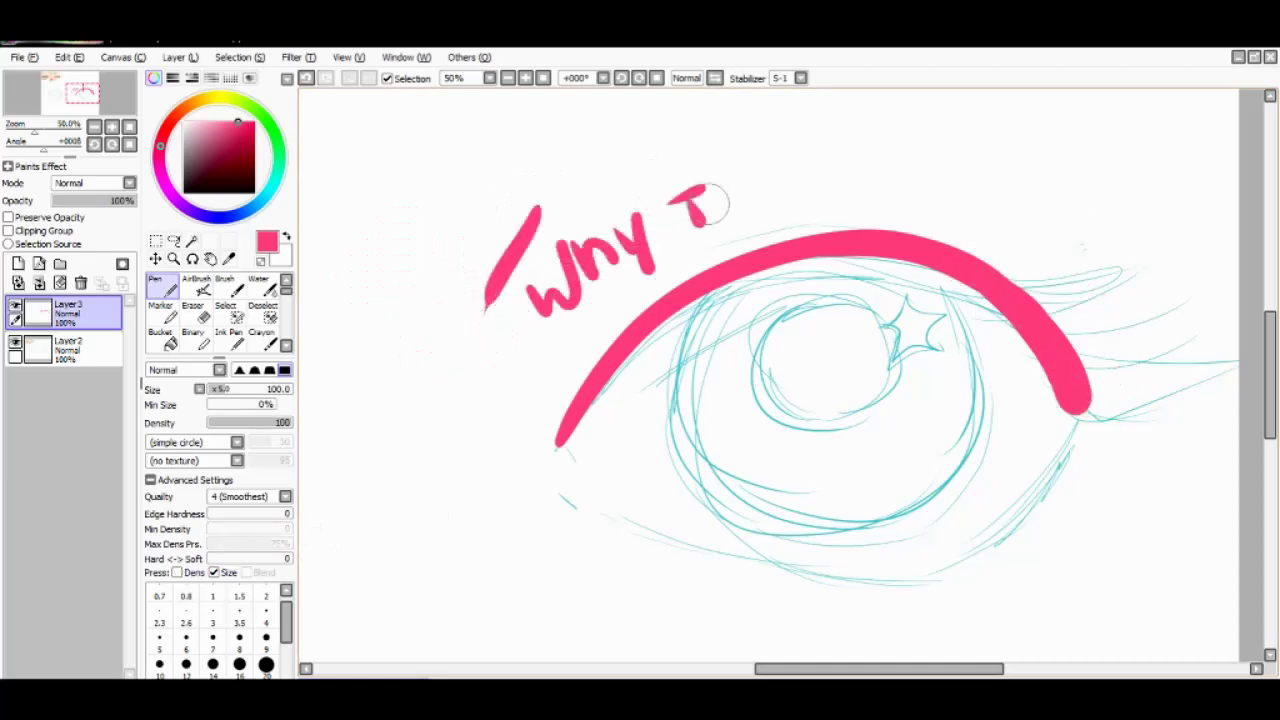
{"action": "key", "text": "ctrl+z"}
{"action": "key", "text": "ctrl+z"}
{"action": "key", "text": "ctrl+z"}
{"action": "key", "text": "ctrl+z"}
{"action": "key", "text": "ctrl+z"}
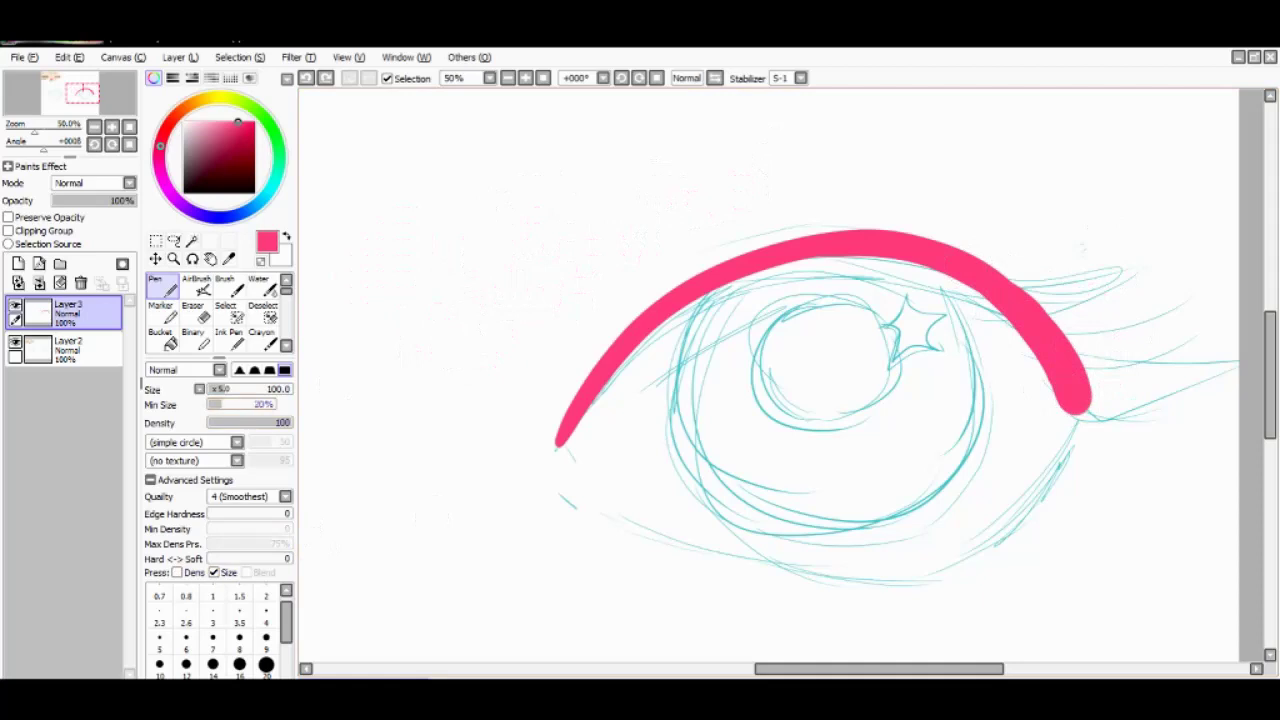
- Set the Pen's minimum size to 0% and its size multiplier to x1.0, checking them with a trial stroke
{"action": "left_click_drag", "start_coordinate": [405, 290], "coordinate": [460, 266]}
{"action": "key", "text": "ctrl+z"}
{"action": "left_click", "coordinate": [209, 404]}
{"action": "left_click", "coordinate": [199, 389]}
{"action": "left_click_drag", "start_coordinate": [370, 291], "coordinate": [463, 280]}
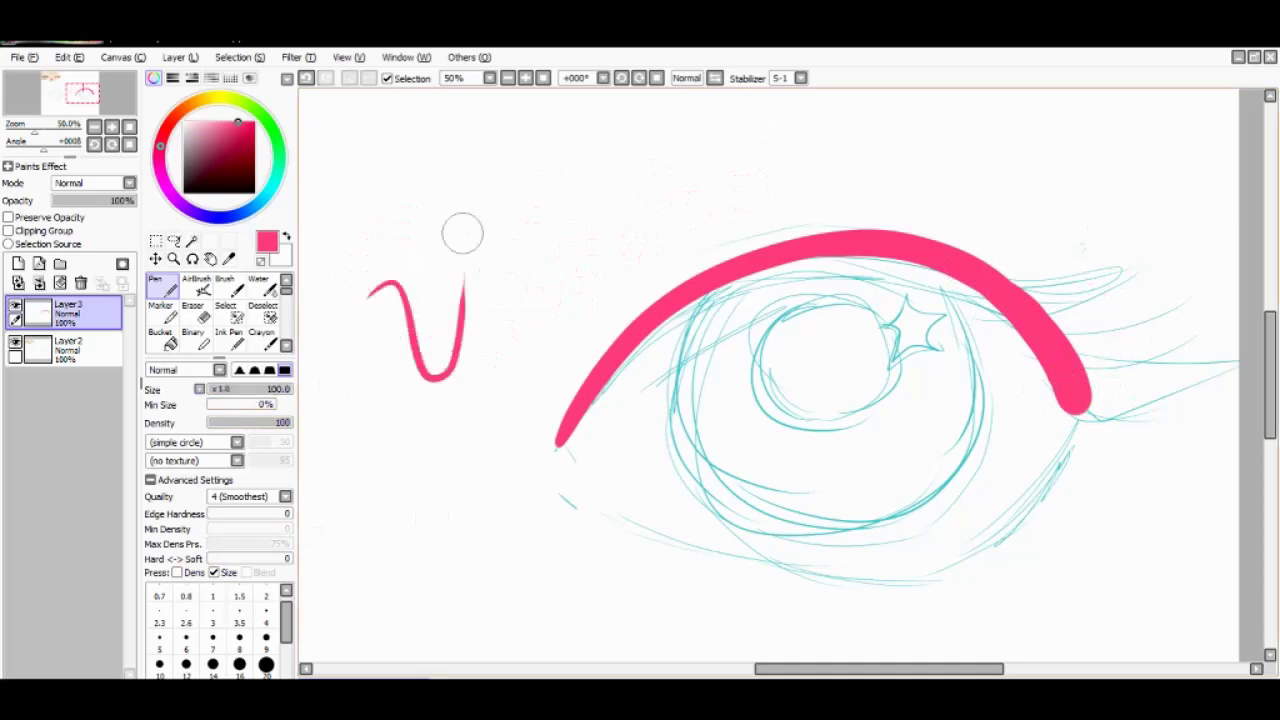
{"action": "key", "text": "ctrl+z"}
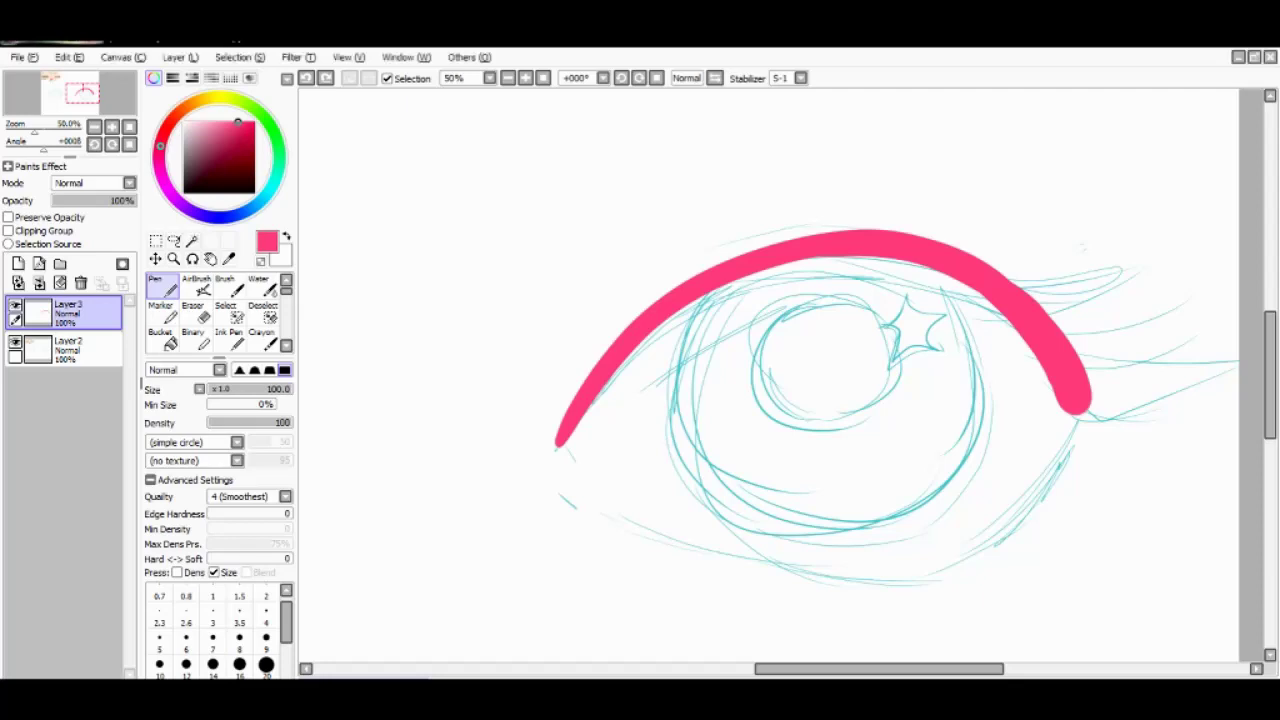
- Paint both sides of the iris outline in pink from the upper eyelid downward at brush size 60
{"action": "left_click_drag", "start_coordinate": [447, 200], "coordinate": [512, 170]}
{"action": "key", "text": "ctrl+z"}
{"action": "mouse_move", "coordinate": [715, 287]}
{"action": "left_mouse_down"}
{"action": "mouse_move", "coordinate": [685, 435]}
{"action": "mouse_move", "coordinate": [702, 488]}
{"action": "left_mouse_up"}
{"action": "mouse_move", "coordinate": [945, 264]}
{"action": "left_mouse_down"}
{"action": "mouse_move", "coordinate": [972, 408]}
{"action": "mouse_move", "coordinate": [962, 456]}
{"action": "mouse_move", "coordinate": [915, 490]}
{"action": "left_mouse_up"}
{"action": "key", "text": "ctrl+z"}
{"action": "key", "text": "ctrl+z"}
{"action": "scroll", "coordinate": [213, 630], "scroll_direction": "down", "scroll_amount": 2}
{"action": "left_click", "coordinate": [159, 665]}
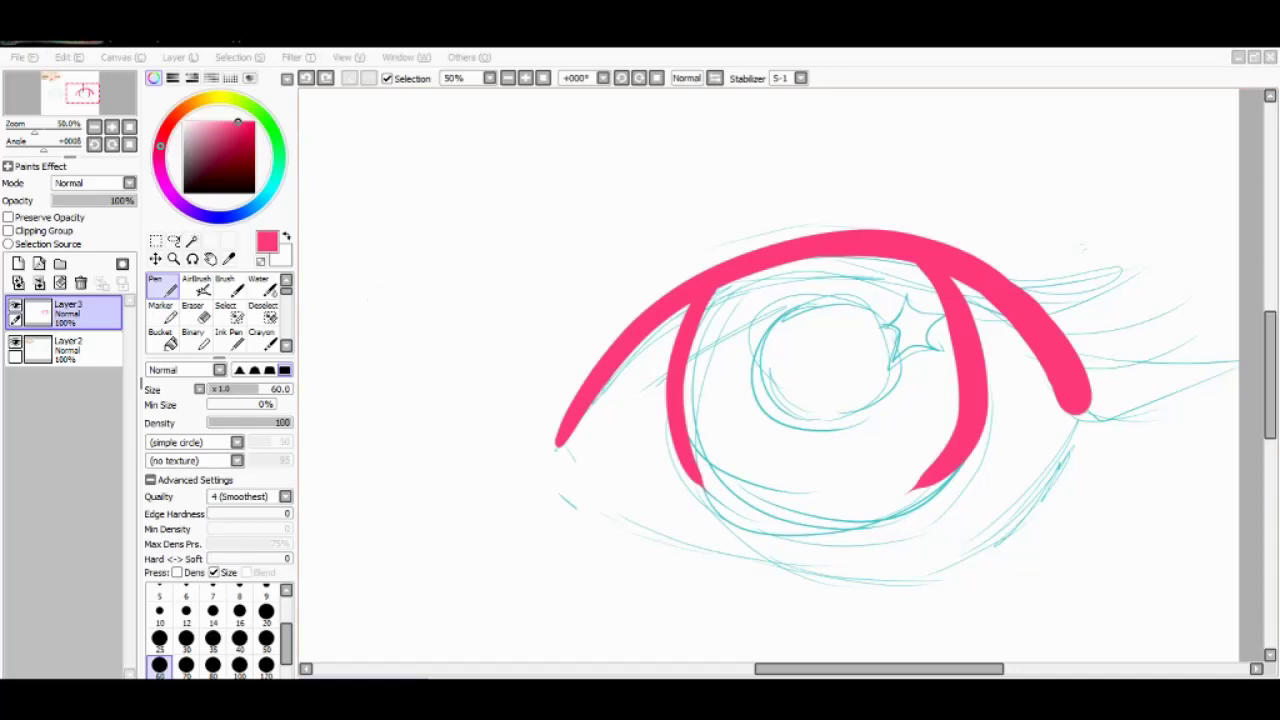
- Try Pen strokes at brush size 100 in the blank area and at the outer upper lid
{"action": "key", "text": "bracketright"}
{"action": "key", "text": "bracketright"}
{"action": "key", "text": "bracketright"}
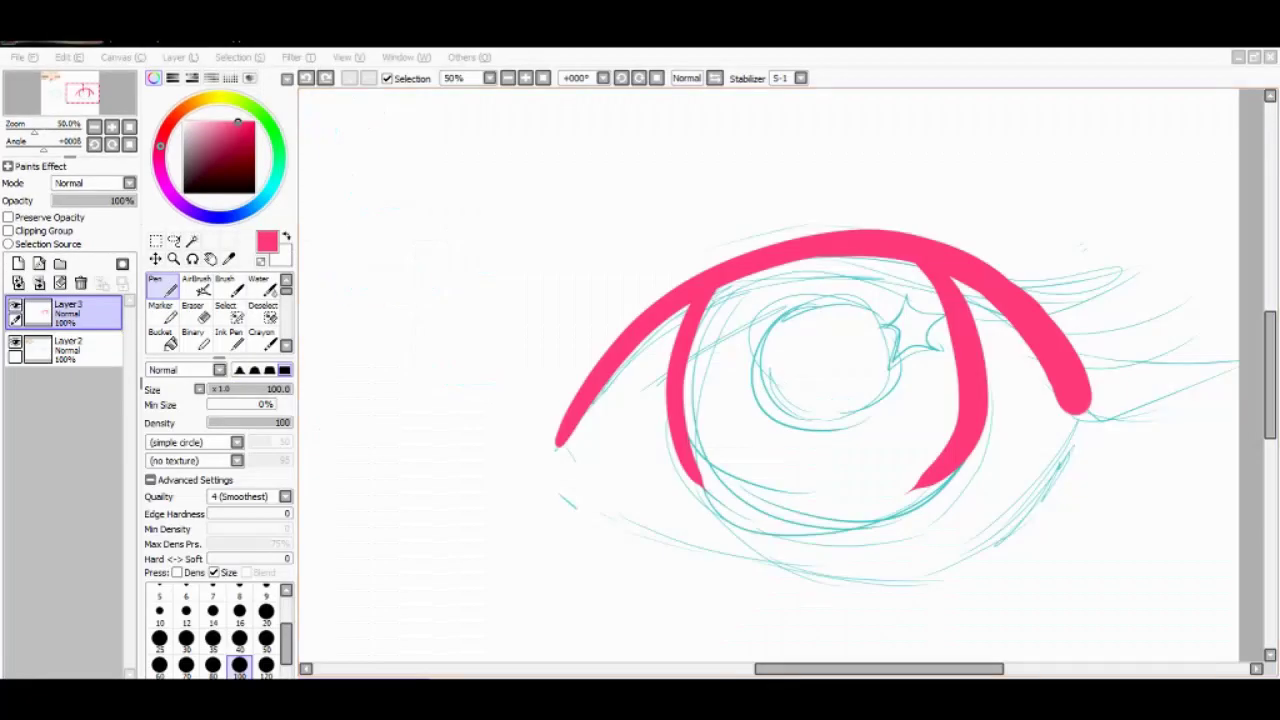
{"action": "left_click_drag", "start_coordinate": [383, 237], "coordinate": [474, 200]}
{"action": "left_click_drag", "start_coordinate": [508, 249], "coordinate": [554, 230]}
{"action": "key", "text": "ctrl+z"}
{"action": "key", "text": "ctrl+z"}
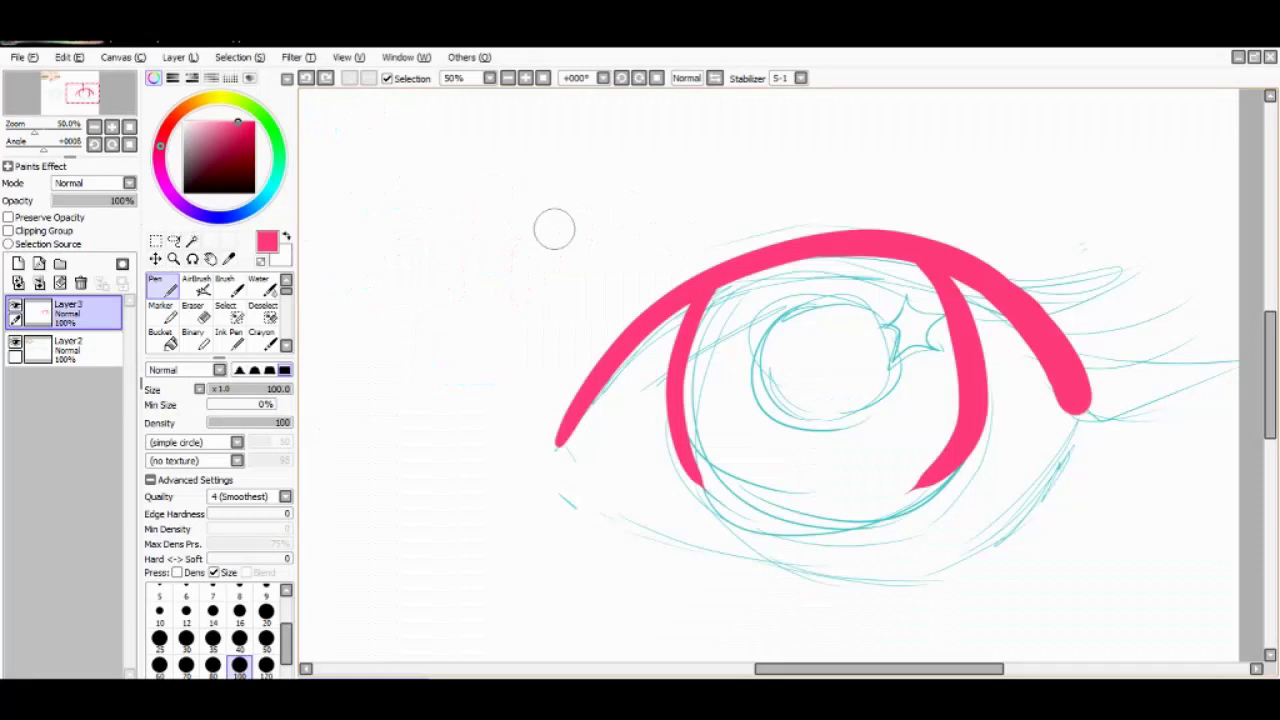
{"action": "left_click_drag", "start_coordinate": [449, 300], "coordinate": [545, 257]}
{"action": "key", "text": "ctrl+z"}
{"action": "mouse_move", "coordinate": [1000, 262]}
{"action": "left_mouse_down"}
{"action": "mouse_move", "coordinate": [1043, 245]}
{"action": "mouse_move", "coordinate": [1013, 282]}
{"action": "left_mouse_up"}
{"action": "key", "text": "ctrl+z"}
- Add a linework layer and draw curved pink lashes off the outer upper lid with the Curve tool at size 20
{"action": "left_click", "coordinate": [39, 263]}
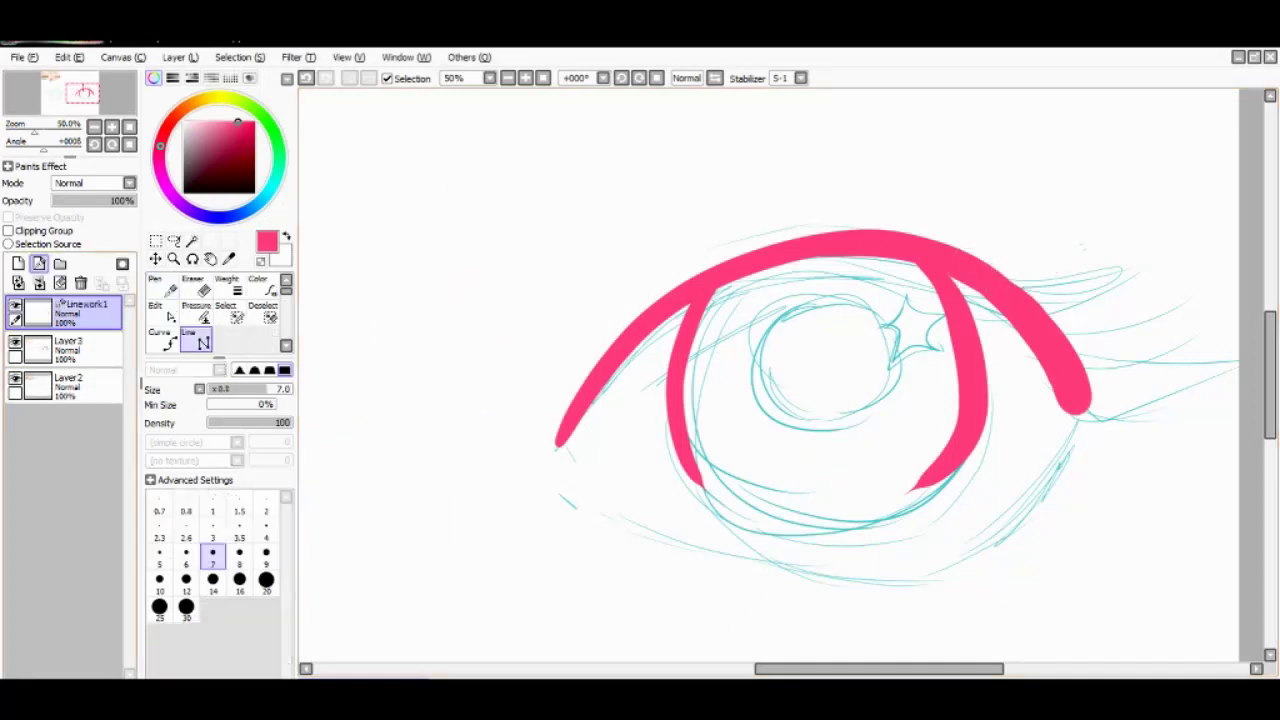
{"action": "mouse_move", "coordinate": [918, 240]}
{"action": "left_mouse_down"}
{"action": "mouse_move", "coordinate": [1043, 215]}
{"action": "mouse_move", "coordinate": [1030, 268]}
{"action": "mouse_move", "coordinate": [1045, 265]}
{"action": "left_mouse_up"}
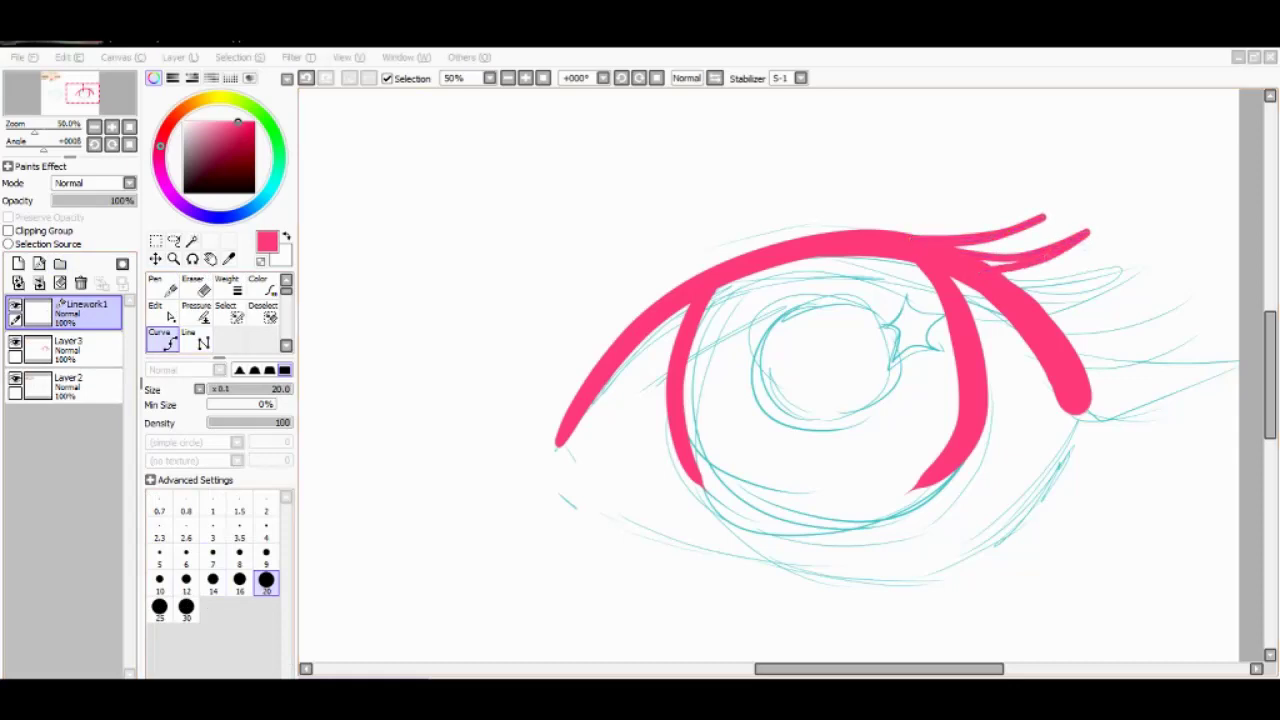
{"action": "key", "text": "alt+Tab"}
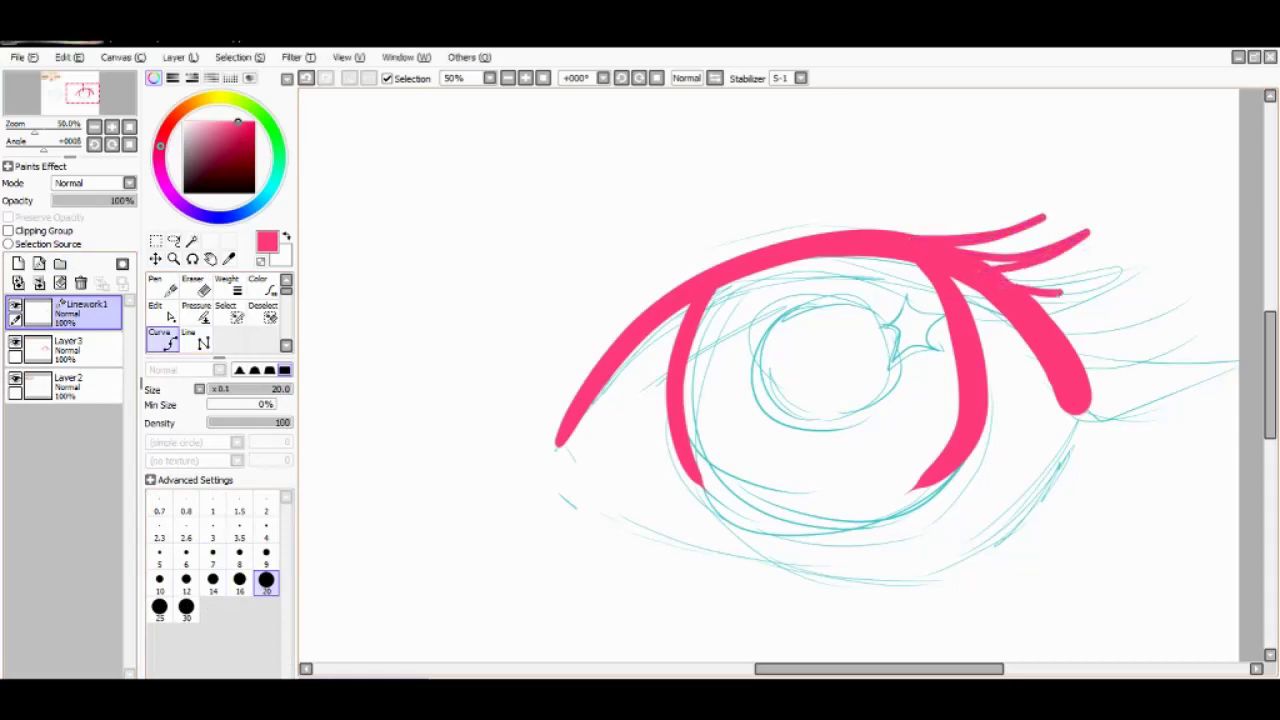
{"action": "left_click_drag", "start_coordinate": [1048, 292], "coordinate": [1135, 270]}
- Merge the lashes into Layer3 with the gaps between them filled, and lower the Layer2 sketch's opacity to 50%
{"action": "left_click", "coordinate": [81, 283]}
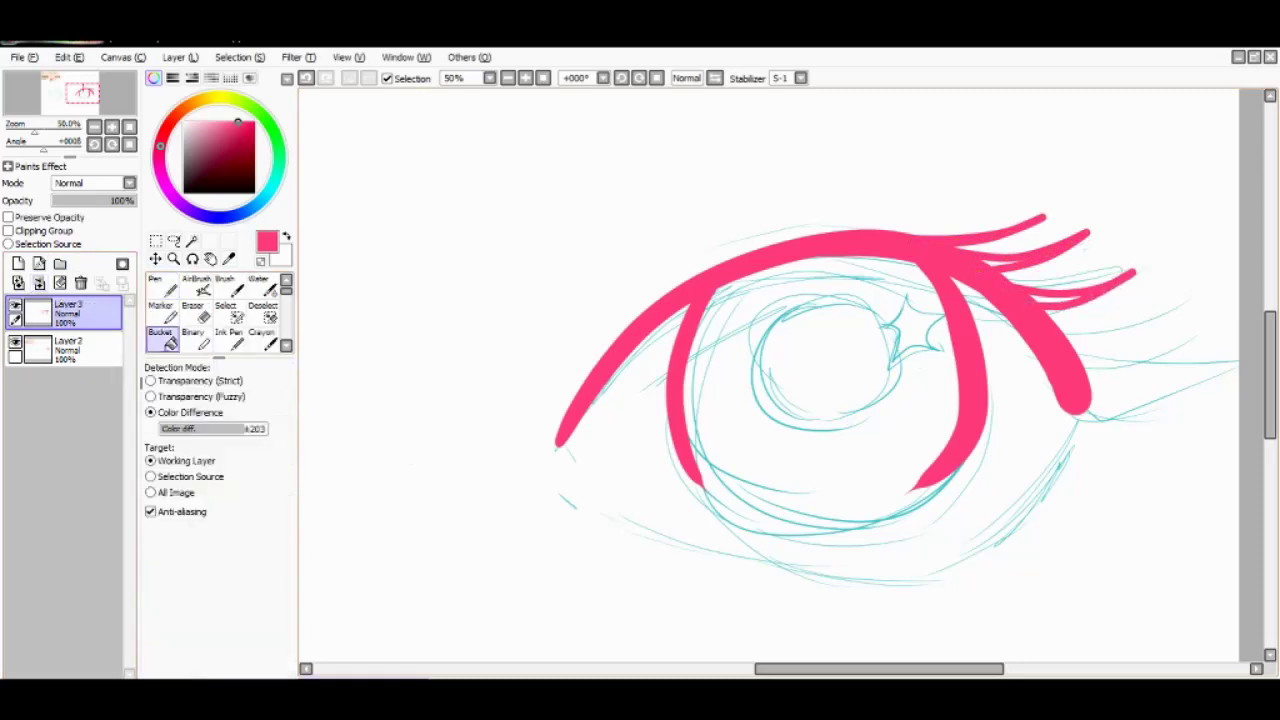
{"action": "left_click", "coordinate": [193, 311]}
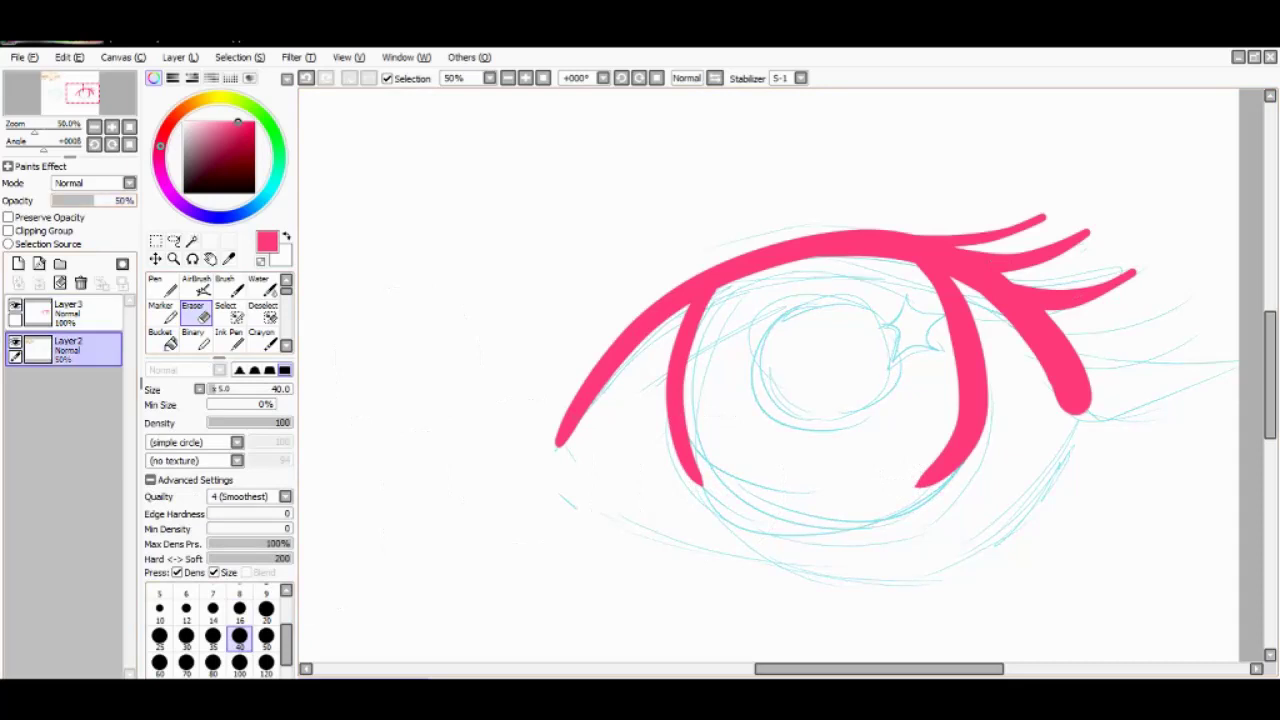
- Try strokes with the Ink Pen in the blank area beside the eye
{"action": "key", "text": "n"}
{"action": "mouse_move", "coordinate": [390, 310]}
{"action": "left_mouse_down"}
{"action": "mouse_move", "coordinate": [460, 315]}
{"action": "mouse_move", "coordinate": [385, 360]}
{"action": "left_mouse_up"}
{"action": "key", "text": "Delete"}
{"action": "left_click_drag", "start_coordinate": [350, 300], "coordinate": [510, 320]}
{"action": "key", "text": "Delete"}
{"action": "mouse_move", "coordinate": [395, 310]}
{"action": "left_mouse_down"}
{"action": "mouse_move", "coordinate": [455, 345]}
{"action": "mouse_move", "coordinate": [571, 243]}
{"action": "mouse_move", "coordinate": [743, 214]}
{"action": "mouse_move", "coordinate": [766, 186]}
{"action": "left_mouse_up"}
{"action": "key", "text": "ctrl+z"}
{"action": "key", "text": "ctrl+z"}
{"action": "key", "text": "ctrl+z"}
{"action": "key", "text": "ctrl+z"}
{"action": "key", "text": "ctrl+z"}
{"action": "key", "text": "ctrl+z"}
{"action": "key", "text": "ctrl+z"}
{"action": "key", "text": "ctrl+z"}
{"action": "key", "text": "ctrl+z"}
{"action": "key", "text": "ctrl+z"}
{"action": "key", "text": "ctrl+z"}
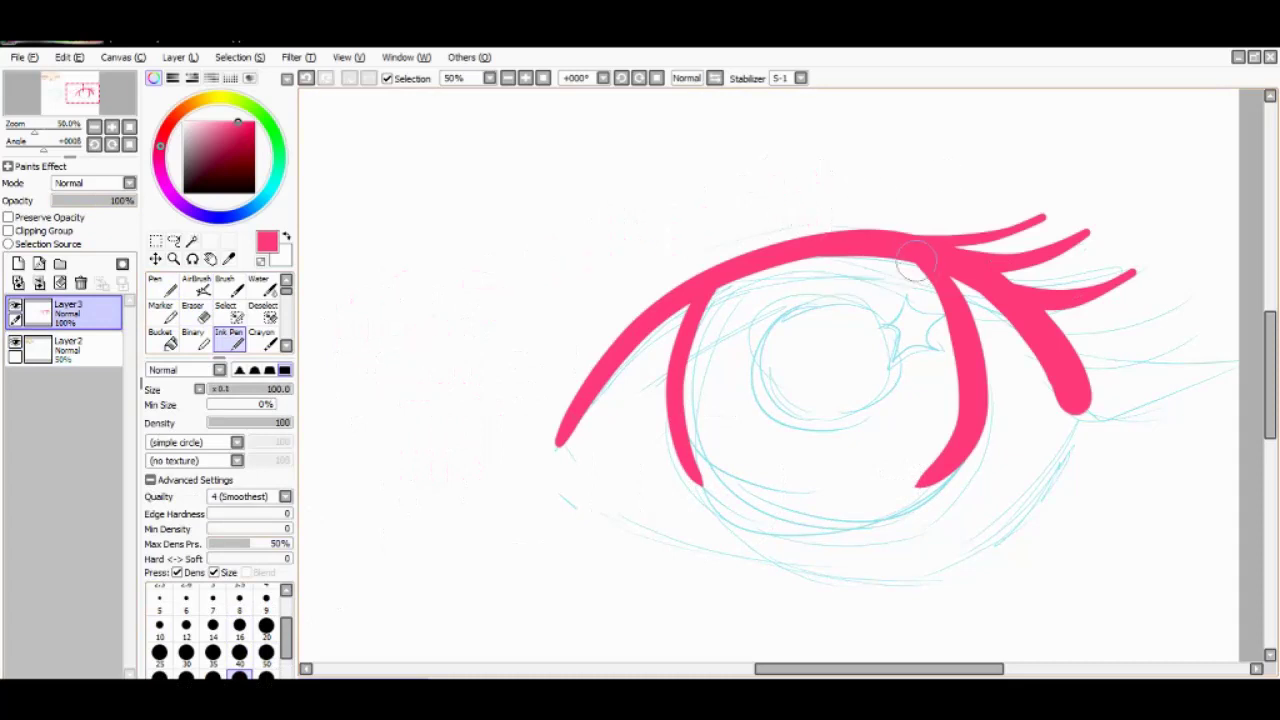
- Return to the Pen at size 80 and test the stabilizer at 5 with a handwritten scribble above the eye
{"action": "key", "text": "n"}
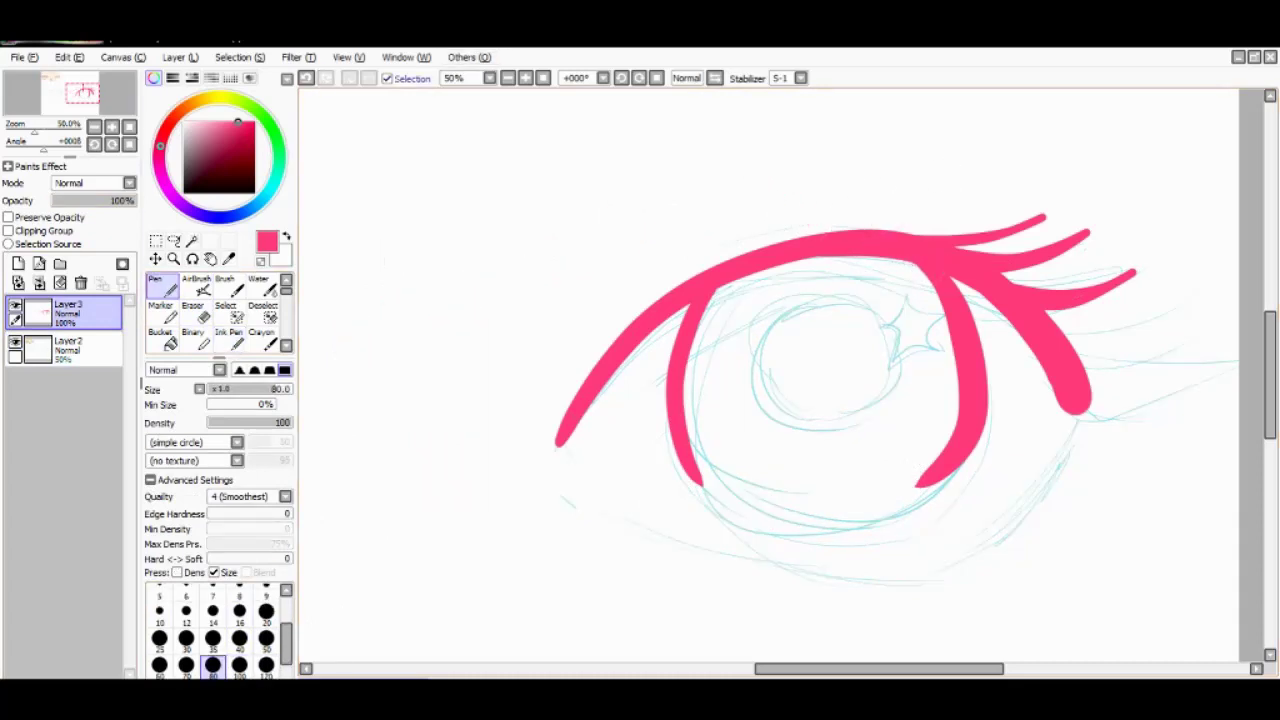
{"action": "mouse_move", "coordinate": [497, 210]}
{"action": "left_mouse_down"}
{"action": "mouse_move", "coordinate": [608, 187]}
{"action": "mouse_move", "coordinate": [563, 206]}
{"action": "left_mouse_up"}
{"action": "key", "text": "ctrl+z"}
{"action": "key", "text": "ctrl+z"}
{"action": "left_click_drag", "start_coordinate": [449, 200], "coordinate": [486, 234]}
{"action": "key", "text": "ctrl+z"}
{"action": "left_click_drag", "start_coordinate": [407, 200], "coordinate": [648, 200]}
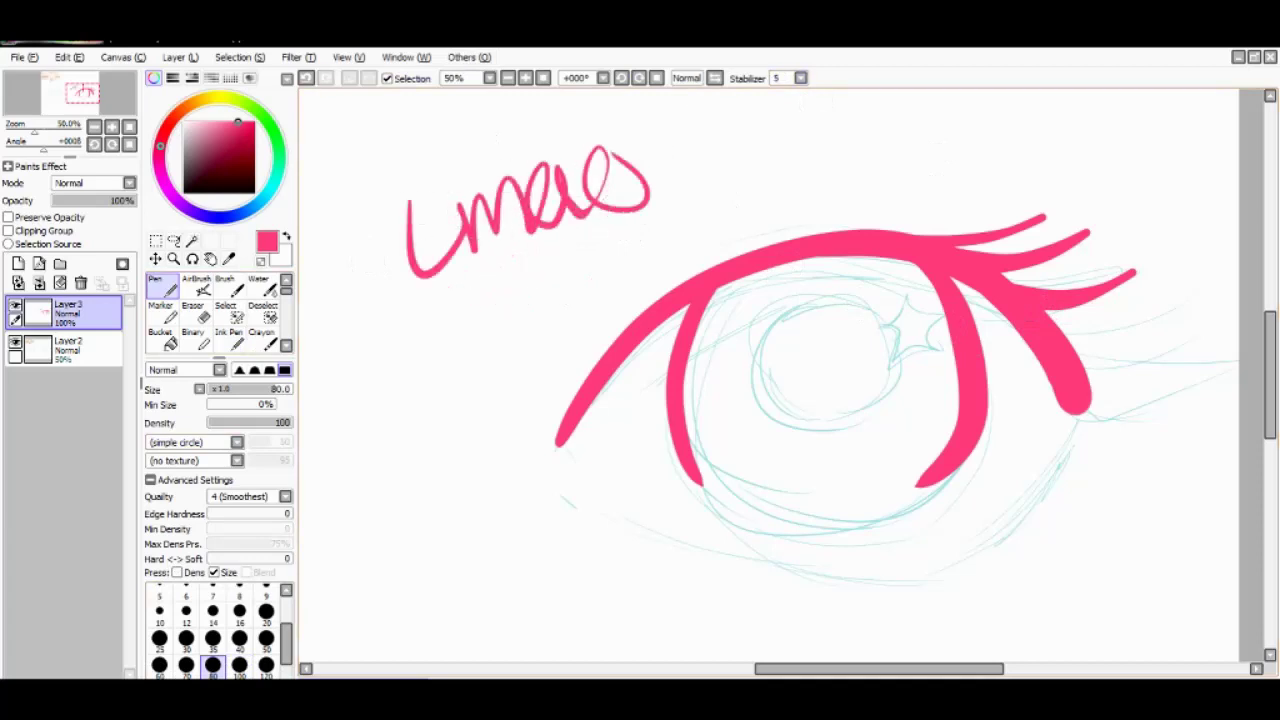
- Clear the handwritten scribble, raise the stabilizer to 9, and test it with short curves in the blank area
{"action": "mouse_move", "coordinate": [448, 291]}
{"action": "left_mouse_down"}
{"action": "mouse_move", "coordinate": [435, 325]}
{"action": "mouse_move", "coordinate": [630, 225]}
{"action": "left_mouse_up"}
{"action": "key", "text": "ctrl+z"}
{"action": "key", "text": "ctrl+z"}
{"action": "key", "text": "ctrl+z"}
{"action": "mouse_move", "coordinate": [520, 232]}
{"action": "left_mouse_down"}
{"action": "mouse_move", "coordinate": [465, 300]}
{"action": "mouse_move", "coordinate": [519, 240]}
{"action": "left_mouse_up"}
{"action": "key", "text": "ctrl+z"}
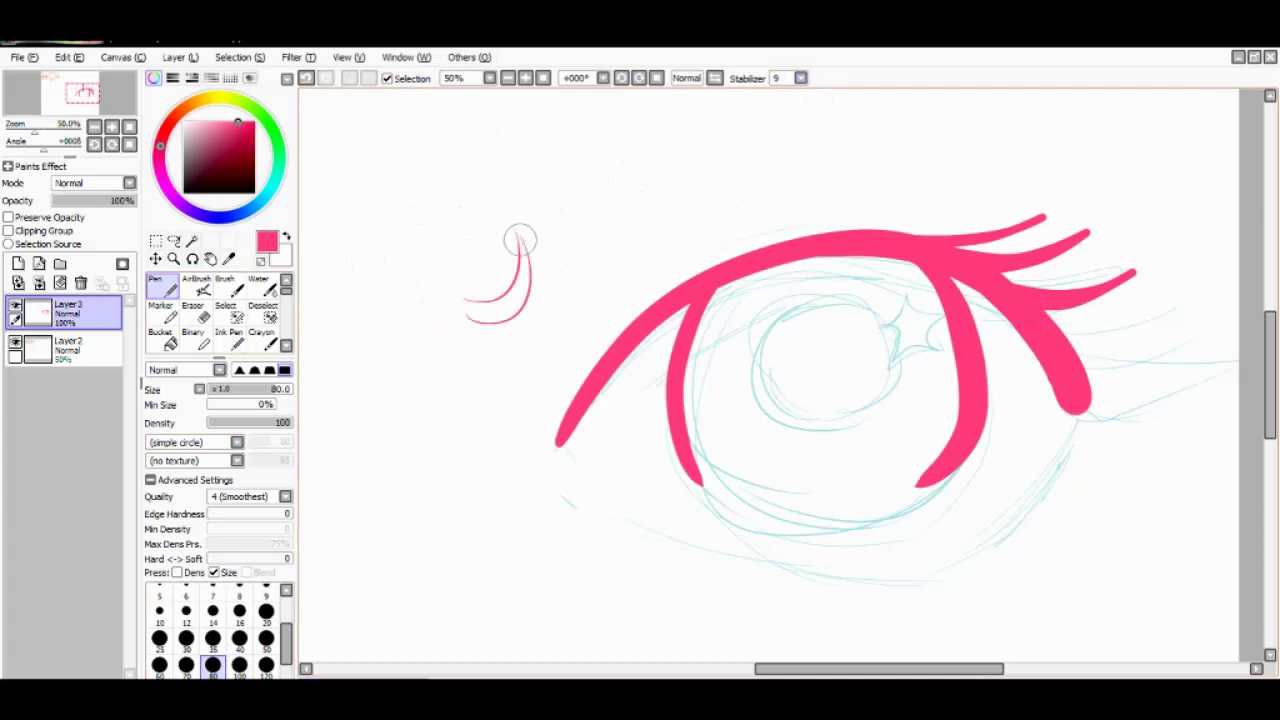
{"action": "key", "text": "ctrl+z"}
- Line the left side of the pupil with a crescent stroke tapered at both ends
{"action": "left_click_drag", "start_coordinate": [1058, 325], "coordinate": [1150, 352]}
{"action": "key", "text": "ctrl+z"}
{"action": "left_click_drag", "start_coordinate": [890, 232], "coordinate": [945, 190]}
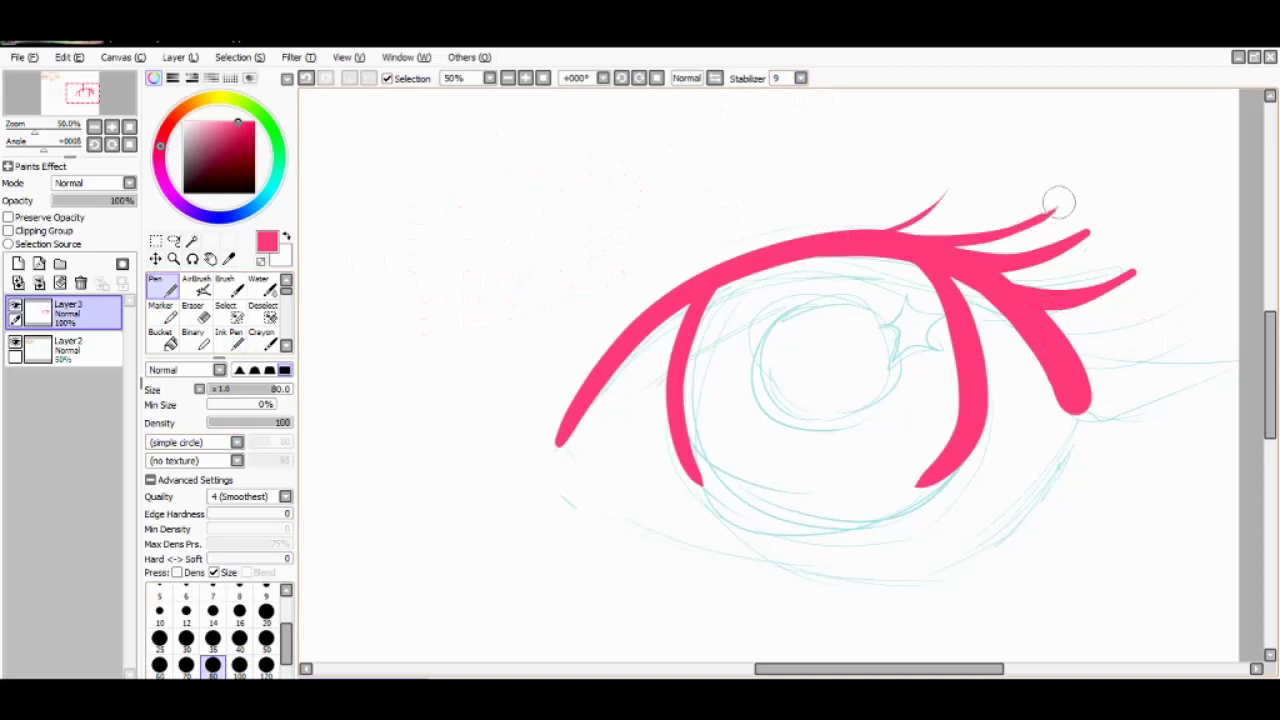
{"action": "key", "text": "ctrl+z"}
{"action": "left_click_drag", "start_coordinate": [787, 307], "coordinate": [795, 420]}
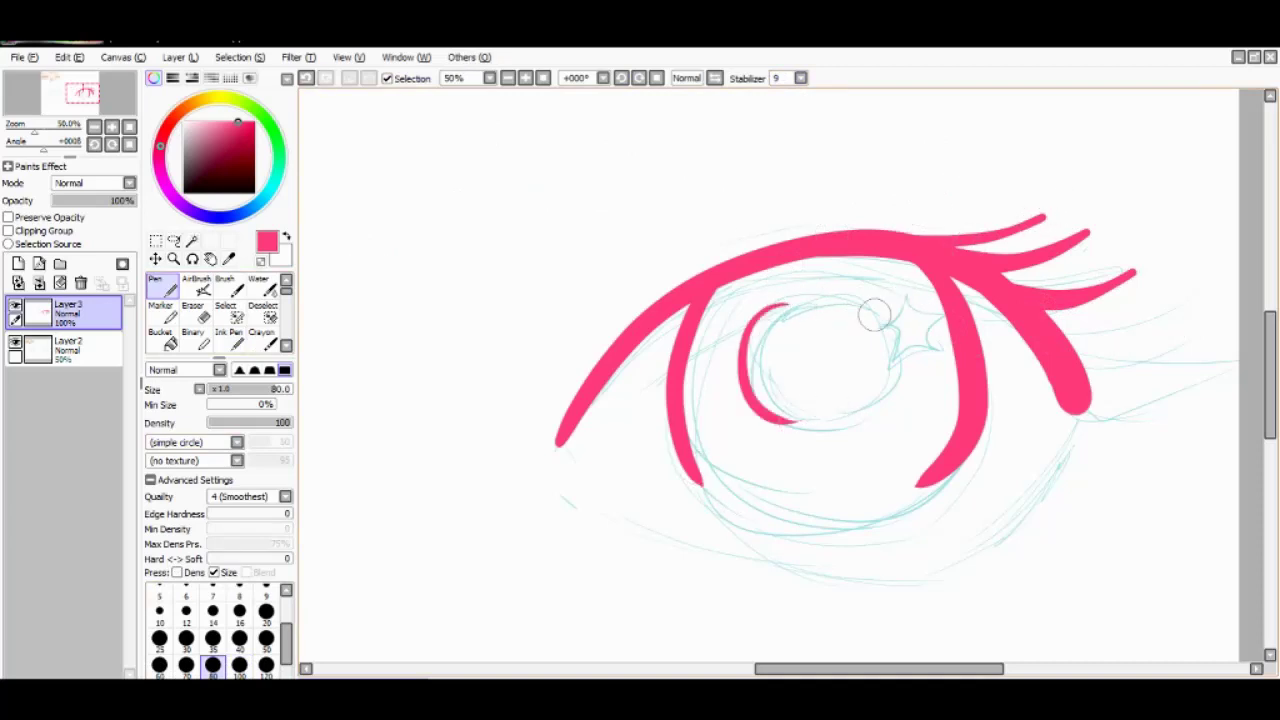
- Line the lower lid with a thick stroke below the outer corner and a thin inner-corner stroke, using stabilizer 12
{"action": "mouse_move", "coordinate": [1072, 440]}
{"action": "left_mouse_down"}
{"action": "mouse_move", "coordinate": [1071, 398]}
{"action": "mouse_move", "coordinate": [1071, 423]}
{"action": "mouse_move", "coordinate": [1130, 355]}
{"action": "left_mouse_up"}
{"action": "key", "text": "ctrl+z"}
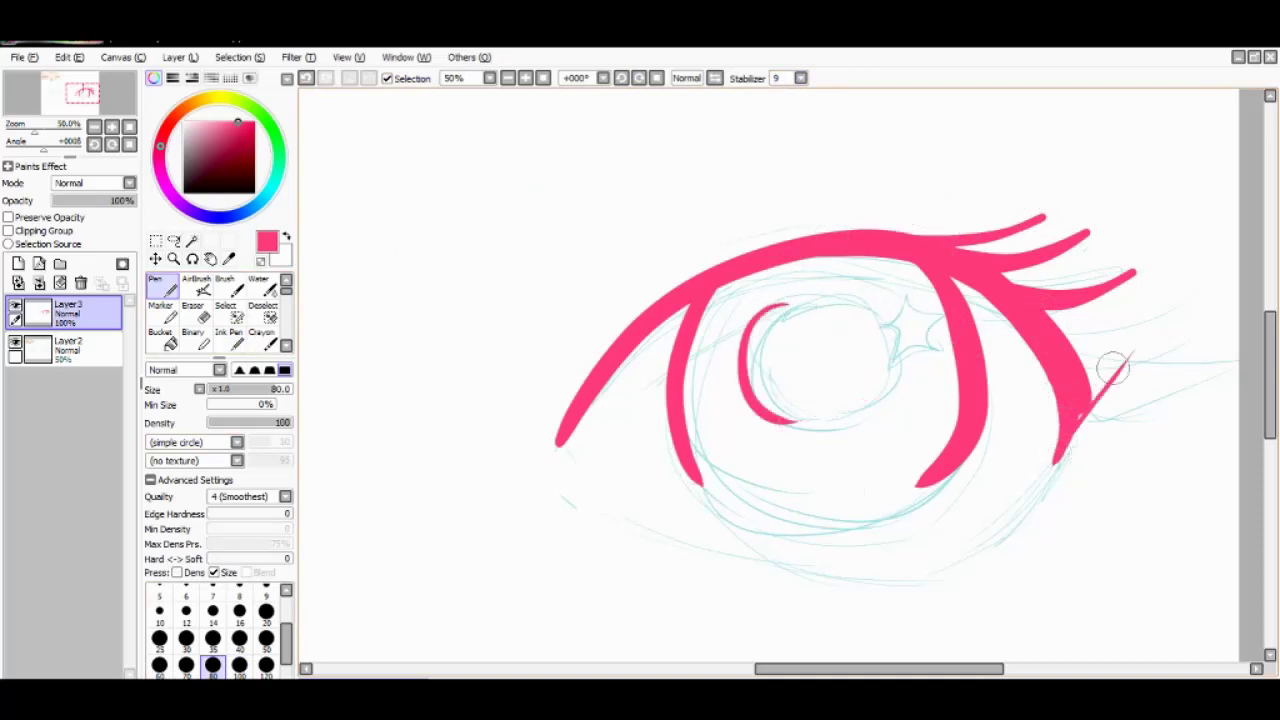
{"action": "key", "text": "ctrl+z"}
{"action": "left_click_drag", "start_coordinate": [1069, 434], "coordinate": [905, 578]}
{"action": "key", "text": "h"}
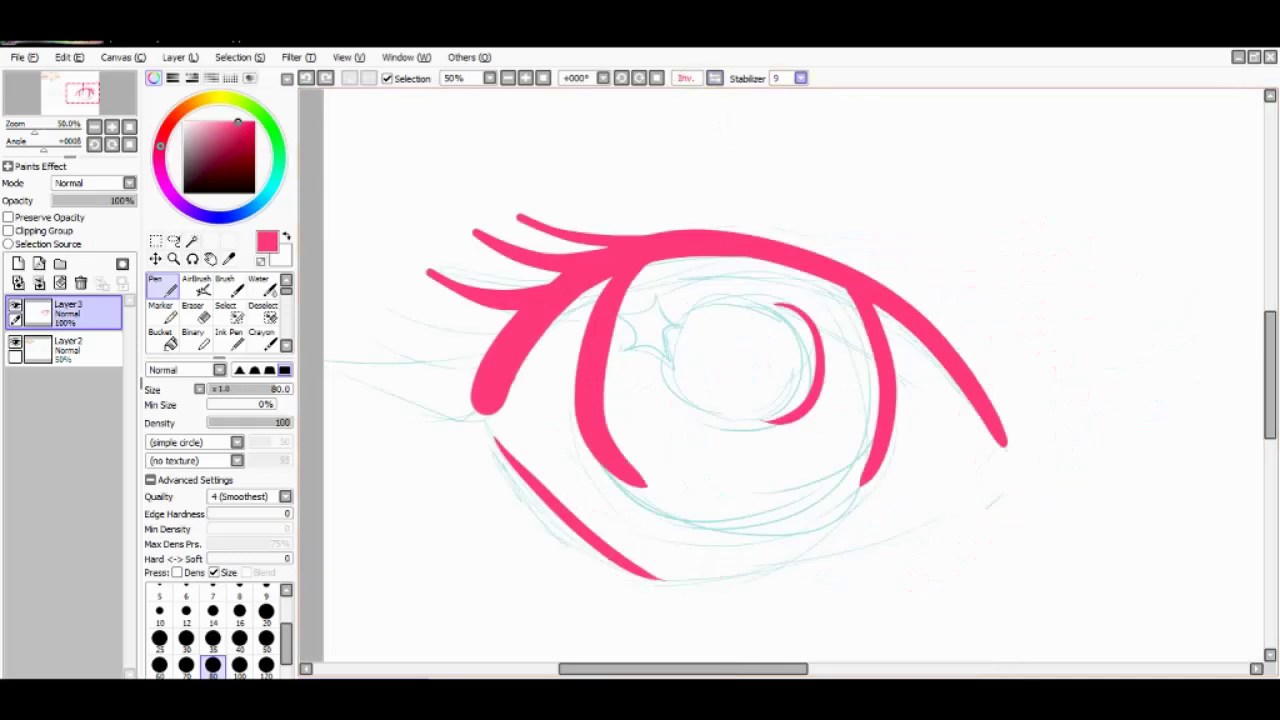
{"action": "mouse_move", "coordinate": [640, 580]}
{"action": "left_mouse_down"}
{"action": "mouse_move", "coordinate": [959, 489]}
{"action": "mouse_move", "coordinate": [720, 585]}
{"action": "mouse_move", "coordinate": [690, 578]}
{"action": "left_mouse_up"}
{"action": "key", "text": "ctrl+z"}
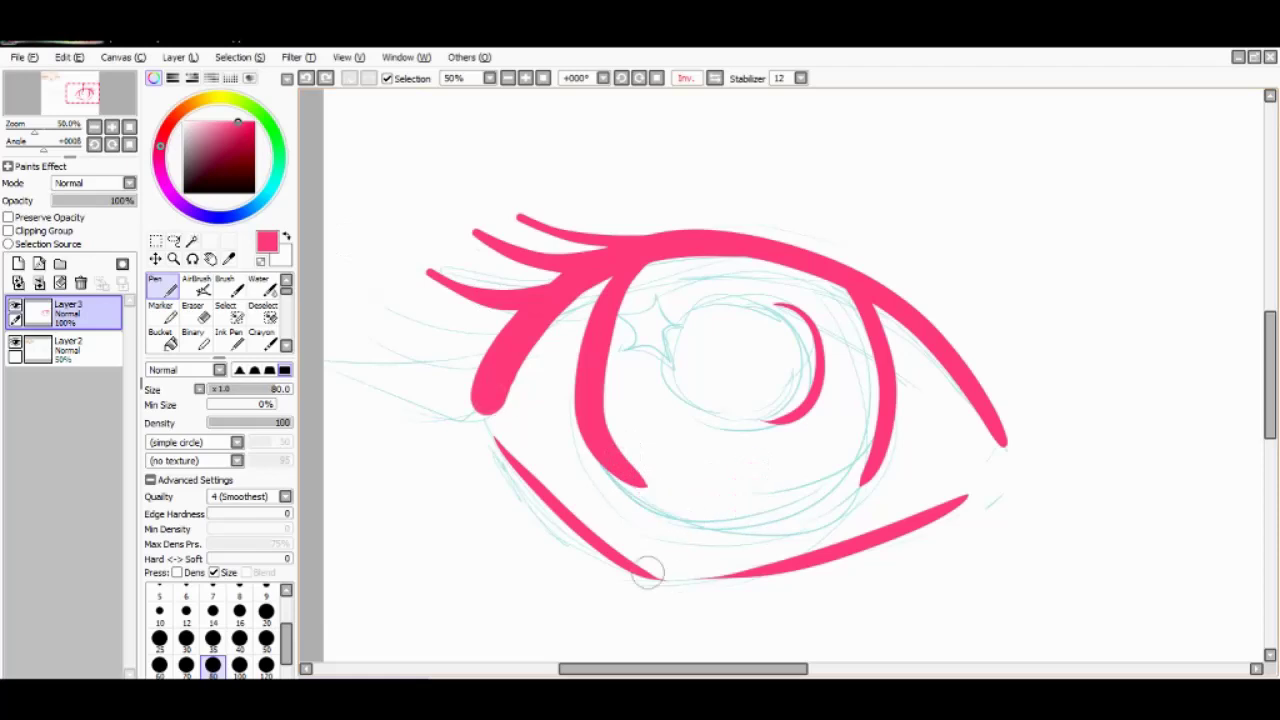
{"action": "key", "text": "ctrl+z"}
{"action": "left_click_drag", "start_coordinate": [983, 487], "coordinate": [755, 575]}
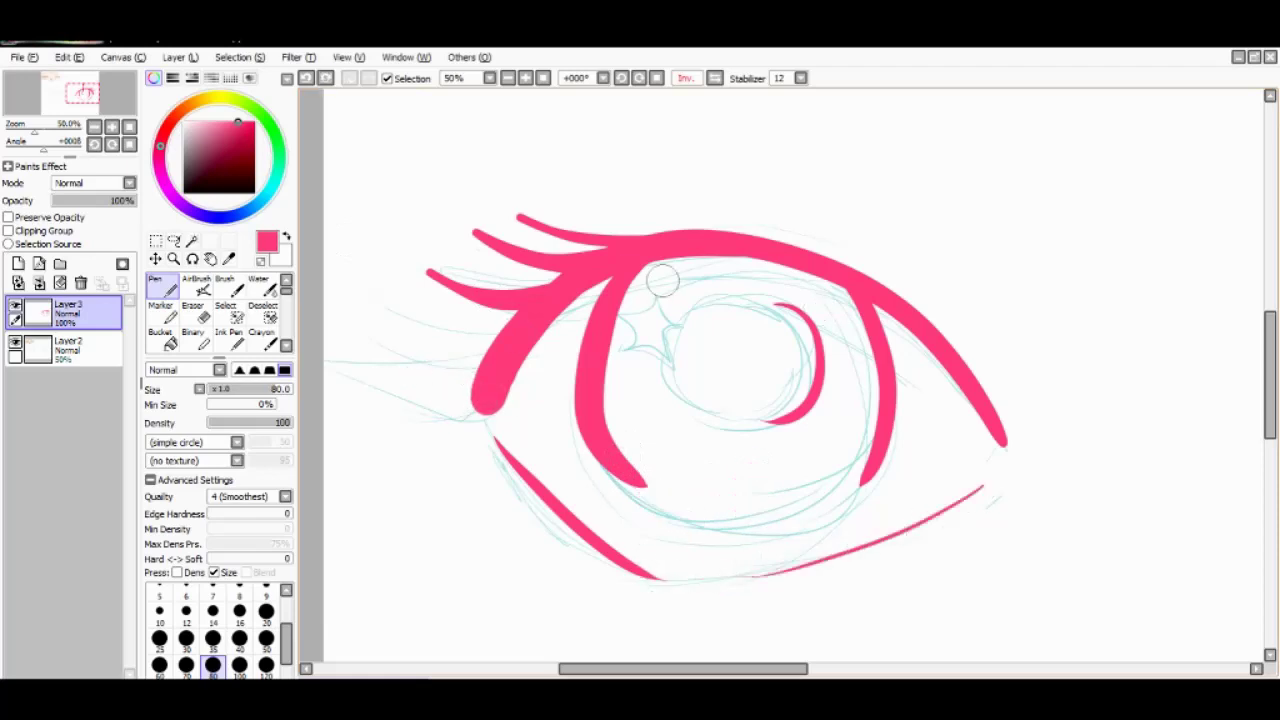
- Draw a thin crease line above the upper lid and short lashes off the lower lid's outer end
{"action": "left_click_drag", "start_coordinate": [628, 236], "coordinate": [924, 266]}
{"action": "left_click", "coordinate": [714, 78]}
{"action": "left_click", "coordinate": [507, 78]}
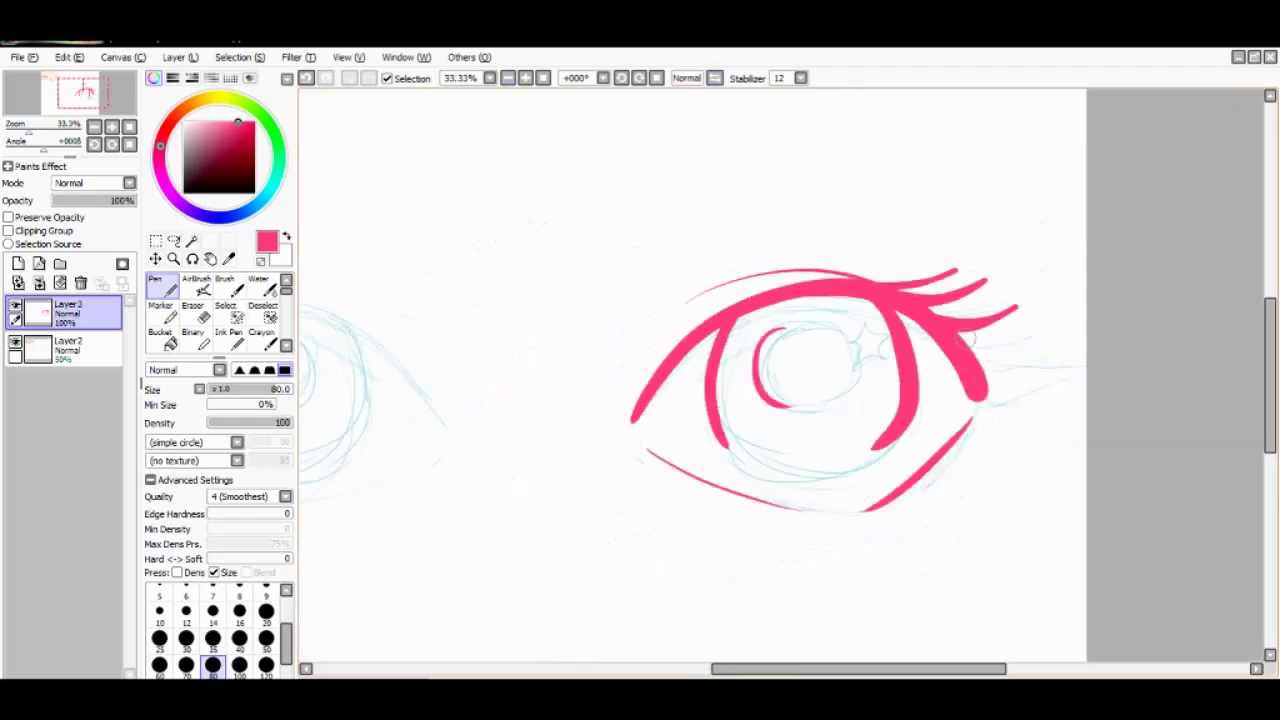
{"action": "left_click_drag", "start_coordinate": [970, 338], "coordinate": [1036, 354]}
{"action": "key", "text": "ctrl+z"}
{"action": "mouse_move", "coordinate": [948, 453]}
{"action": "left_mouse_down"}
{"action": "mouse_move", "coordinate": [996, 442]}
{"action": "mouse_move", "coordinate": [978, 454]}
{"action": "left_mouse_up"}
- Copy the lined eye onto a new layer, flip it horizontally, and move it over the left eye's sketch
{"action": "left_click", "coordinate": [507, 78]}
{"action": "left_click", "coordinate": [155, 241]}
{"action": "left_click_drag", "start_coordinate": [646, 263], "coordinate": [968, 500]}
{"action": "key", "text": "ctrl+c"}
{"action": "key", "text": "ctrl+v"}
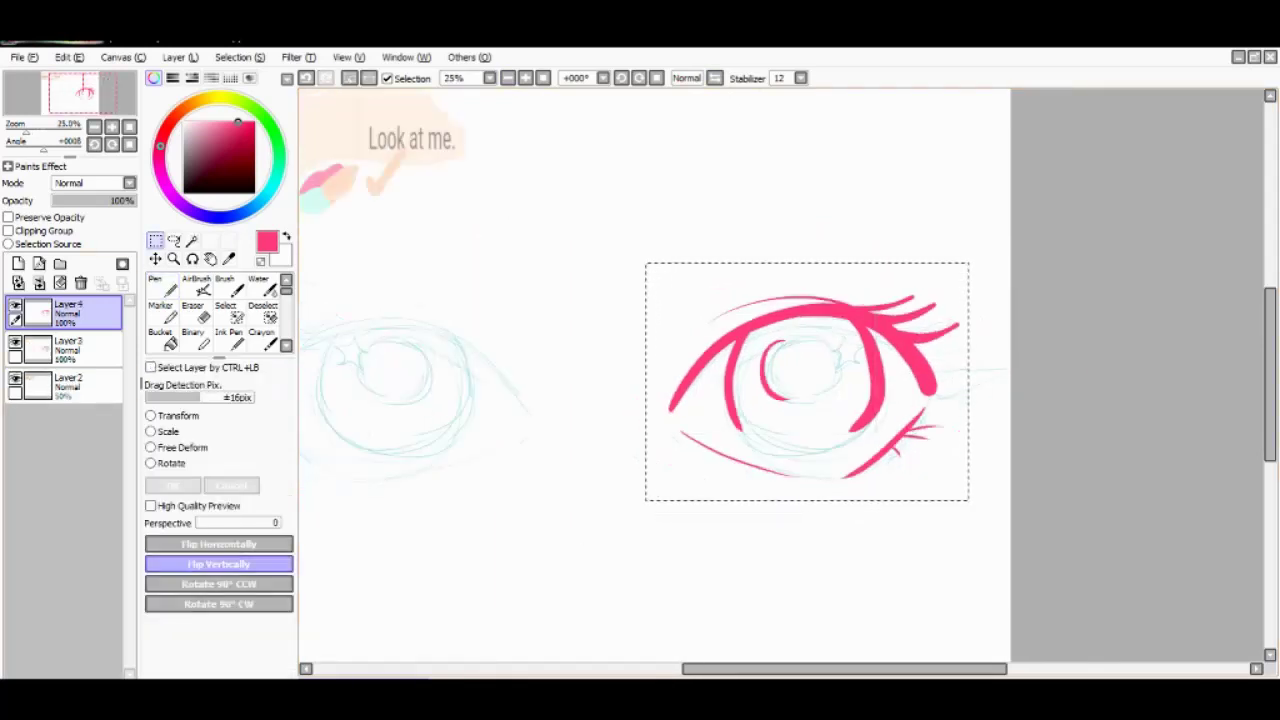
{"action": "left_click", "coordinate": [218, 543]}
{"action": "scroll", "coordinate": [655, 380], "scroll_direction": "left", "scroll_amount": 3}
{"action": "left_click", "coordinate": [155, 259]}
{"action": "left_click_drag", "start_coordinate": [955, 385], "coordinate": [526, 385]}
{"action": "key", "text": "ctrl+d"}
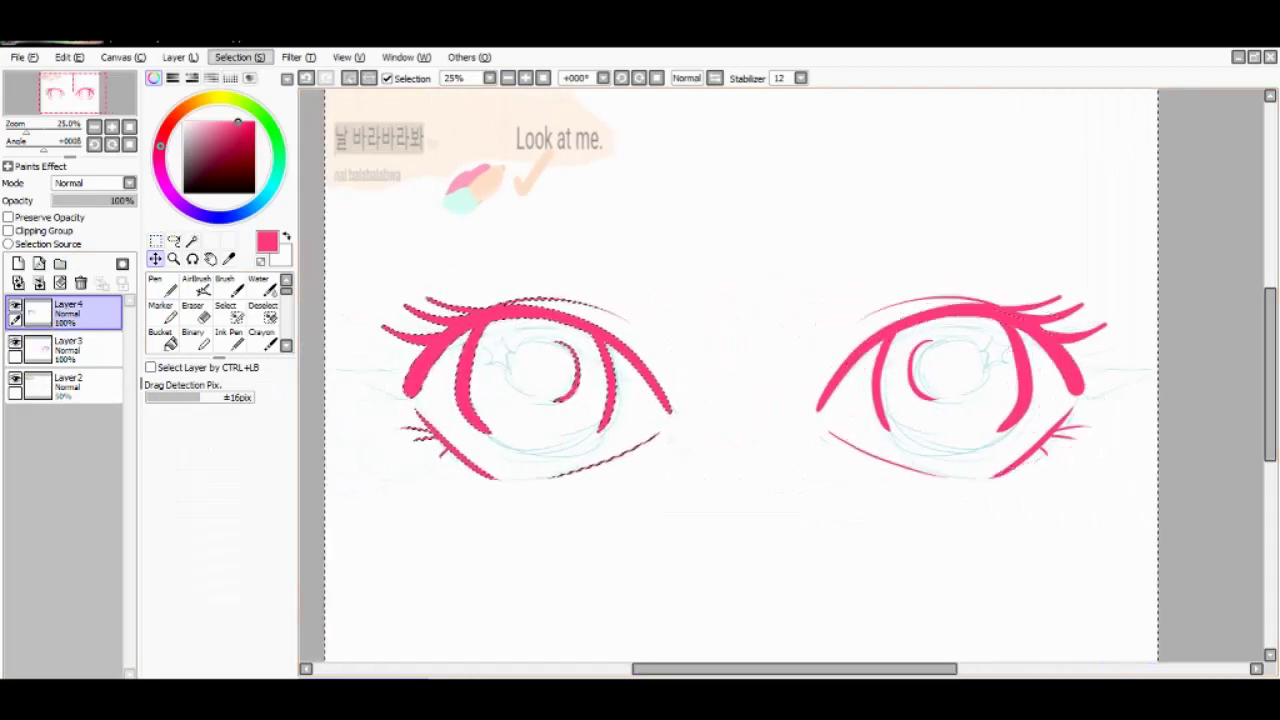
- Flip the copied eye's pupil crescent horizontally and place it on the left side of the pupil
{"action": "key", "text": "e"}
{"action": "scroll", "coordinate": [728, 376], "scroll_direction": "up", "scroll_amount": 2}
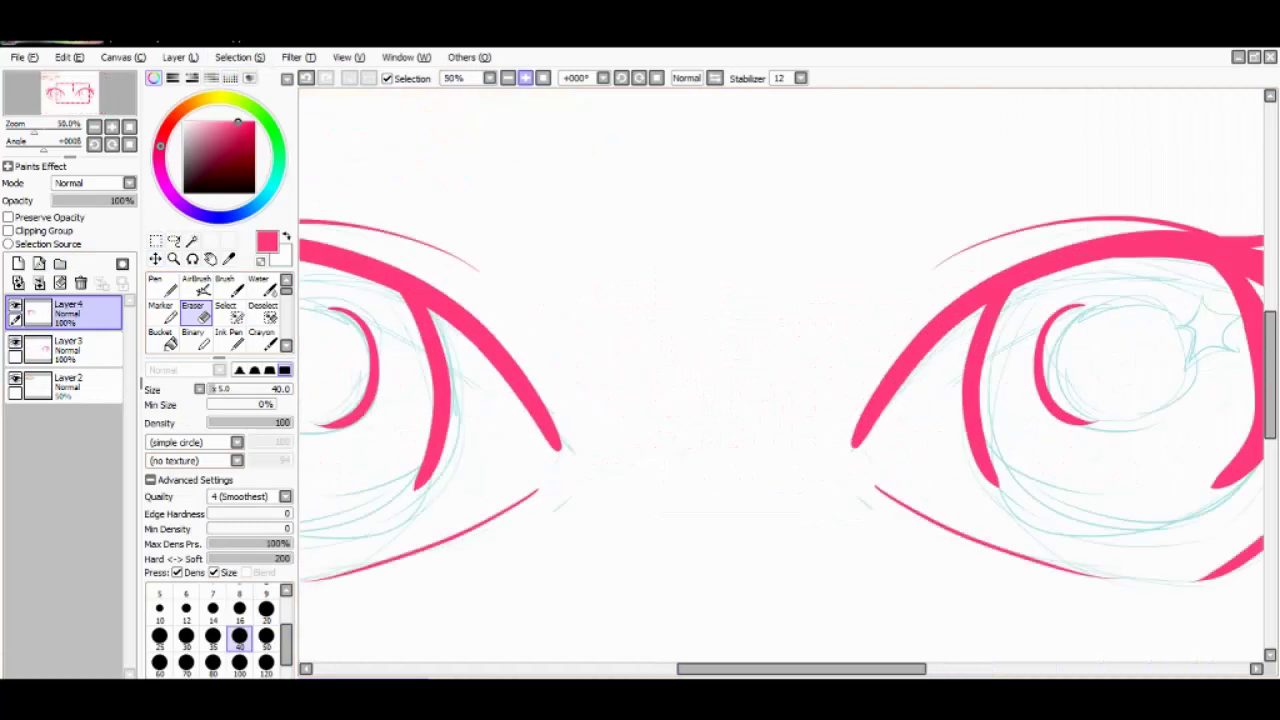
{"action": "scroll", "coordinate": [728, 376], "scroll_direction": "left", "scroll_amount": 3}
{"action": "key", "text": "ctrl+t"}
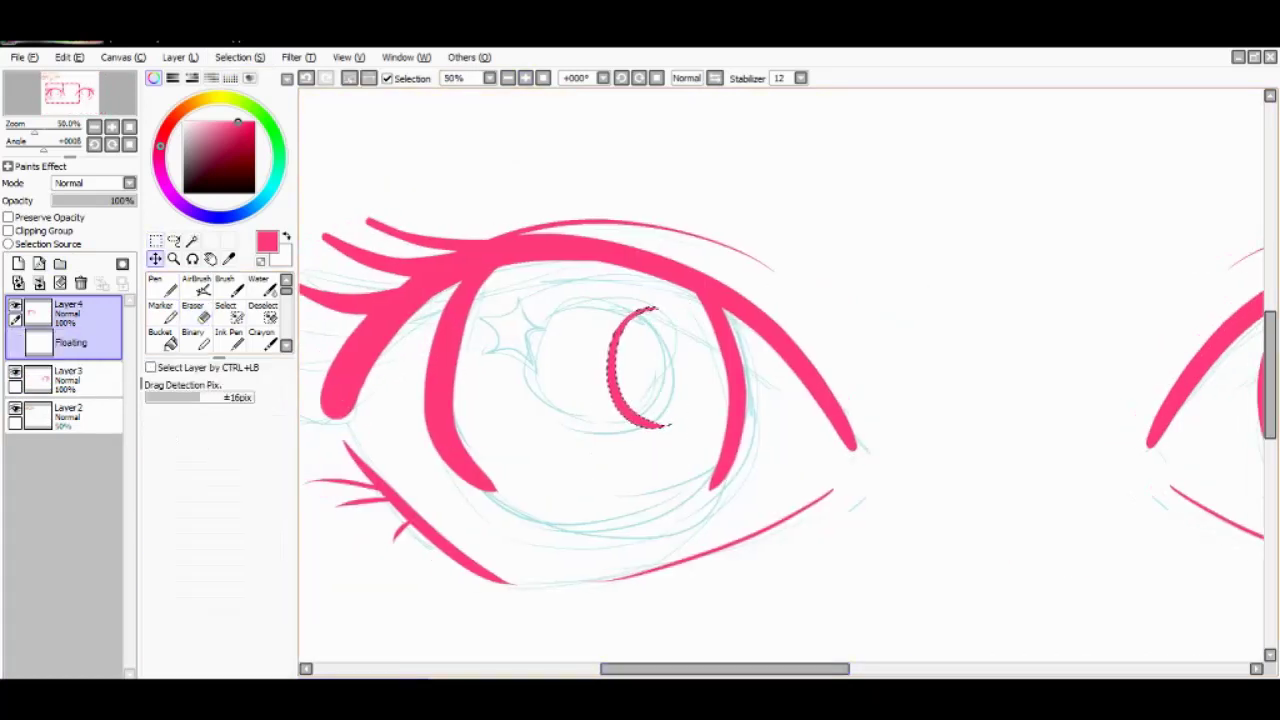
{"action": "key", "text": "h"}
{"action": "scroll", "coordinate": [780, 376], "scroll_direction": "left", "scroll_amount": 3}
{"action": "key", "text": "Return"}
- Handwrite "work smarter not harder" with a smiley between the eyes on Layer3, using the Pen at size 14
{"action": "left_click", "coordinate": [68, 376]}
{"action": "left_click", "coordinate": [160, 284]}
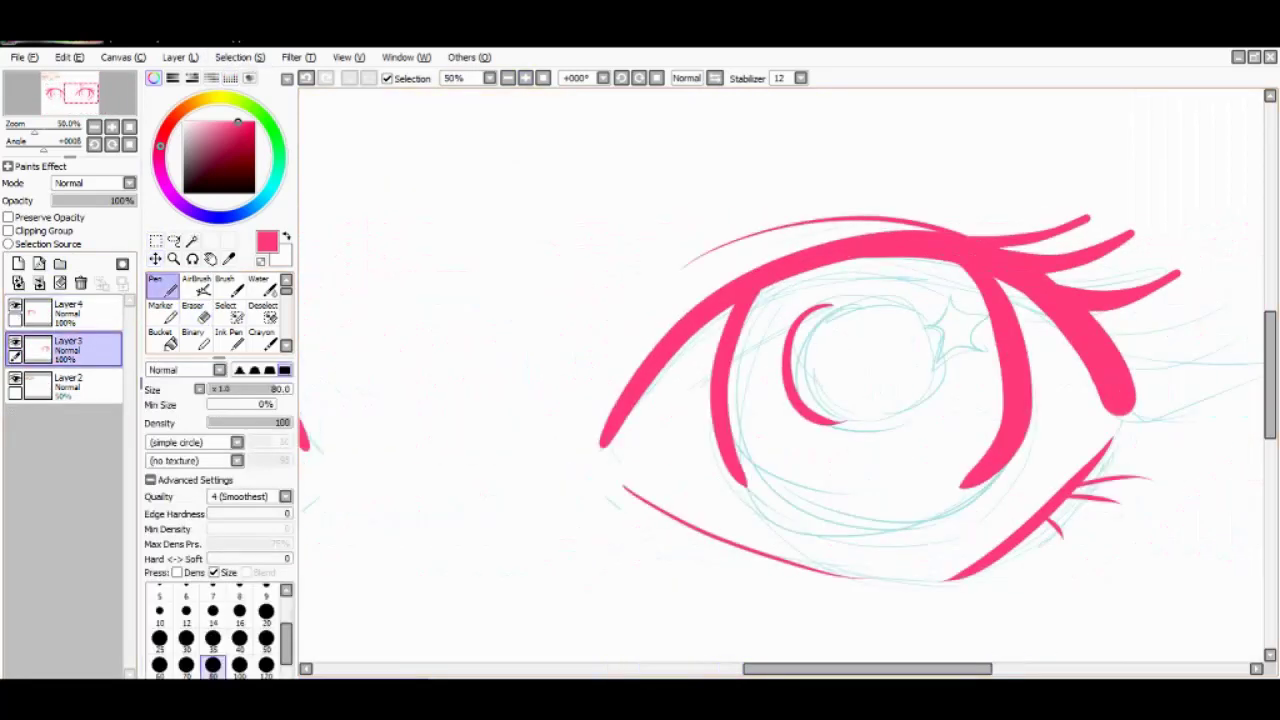
{"action": "left_click", "coordinate": [212, 611]}
{"action": "mouse_move", "coordinate": [392, 330]}
{"action": "left_mouse_down"}
{"action": "mouse_move", "coordinate": [490, 268]}
{"action": "mouse_move", "coordinate": [514, 292]}
{"action": "left_mouse_up"}
{"action": "left_click_drag", "start_coordinate": [418, 352], "coordinate": [394, 390]}
{"action": "mouse_move", "coordinate": [414, 365]}
{"action": "left_mouse_down"}
{"action": "mouse_move", "coordinate": [492, 360]}
{"action": "mouse_move", "coordinate": [560, 310]}
{"action": "left_mouse_up"}
{"action": "left_click_drag", "start_coordinate": [418, 440], "coordinate": [438, 418]}
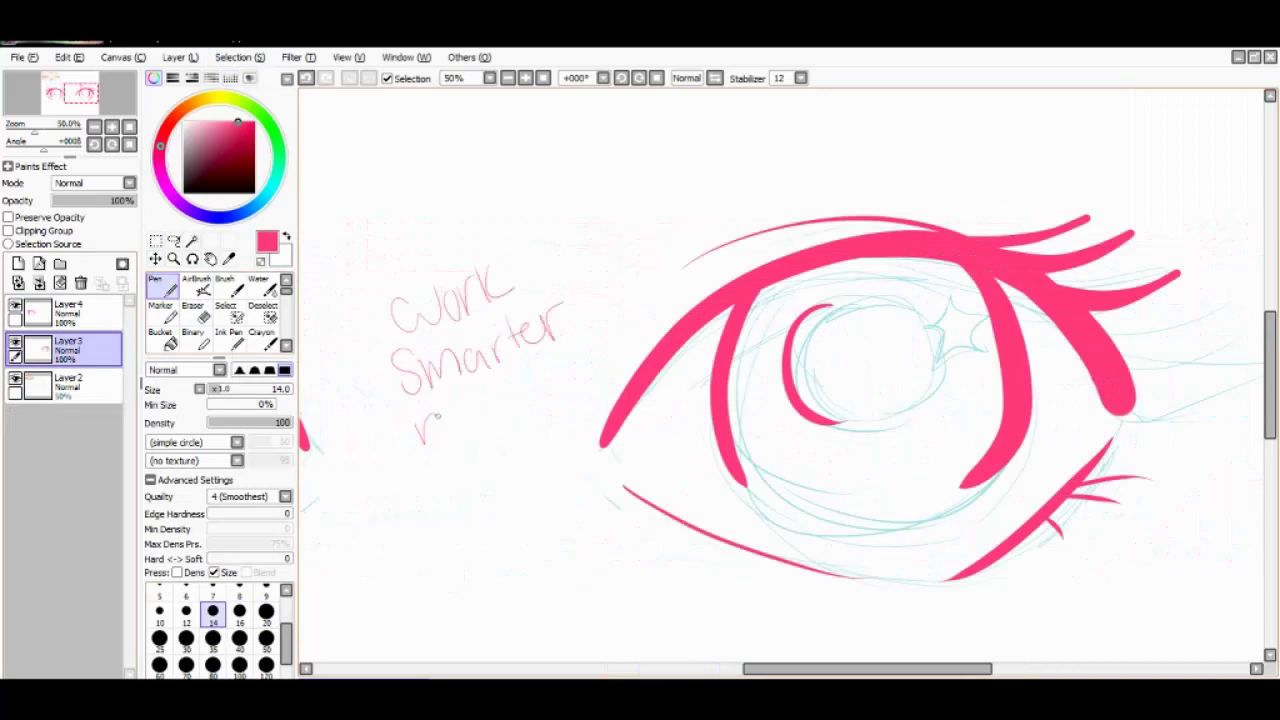
{"action": "left_click_drag", "start_coordinate": [440, 500], "coordinate": [544, 430]}
{"action": "left_click_drag", "start_coordinate": [490, 504], "coordinate": [488, 506]}
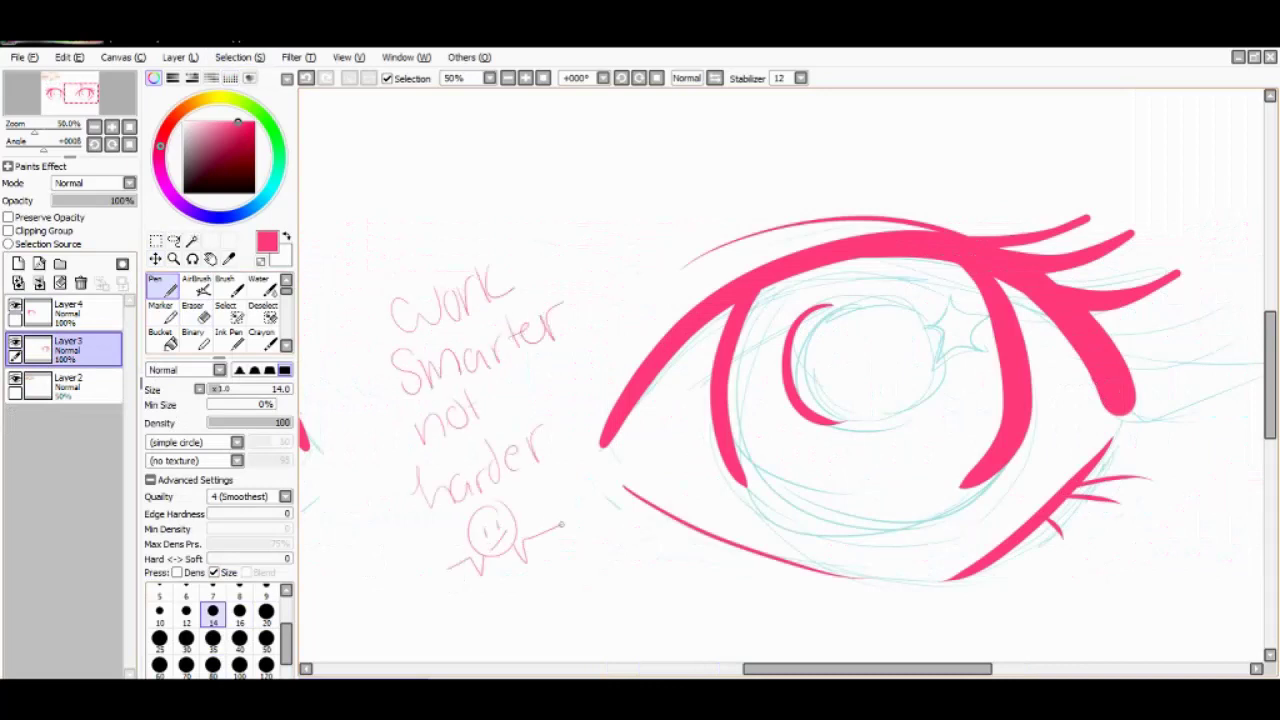
- Undo the handwritten note and smiley between the eyes
{"action": "key", "text": "ctrl+z"}
{"action": "key", "text": "ctrl+z"}
{"action": "key", "text": "ctrl+z"}
{"action": "key", "text": "ctrl+z"}
{"action": "key", "text": "ctrl+z"}
{"action": "key", "text": "ctrl+z"}
{"action": "key", "text": "ctrl+z"}
{"action": "key", "text": "ctrl+z"}
{"action": "key", "text": "ctrl+z"}
{"action": "key", "text": "ctrl+z"}
{"action": "key", "text": "ctrl+z"}
{"action": "key", "text": "ctrl+z"}
- Draw a pointed sparkle with a small circle below it at the right eye's upper pupil edge, using size 20
{"action": "left_click", "coordinate": [266, 611]}
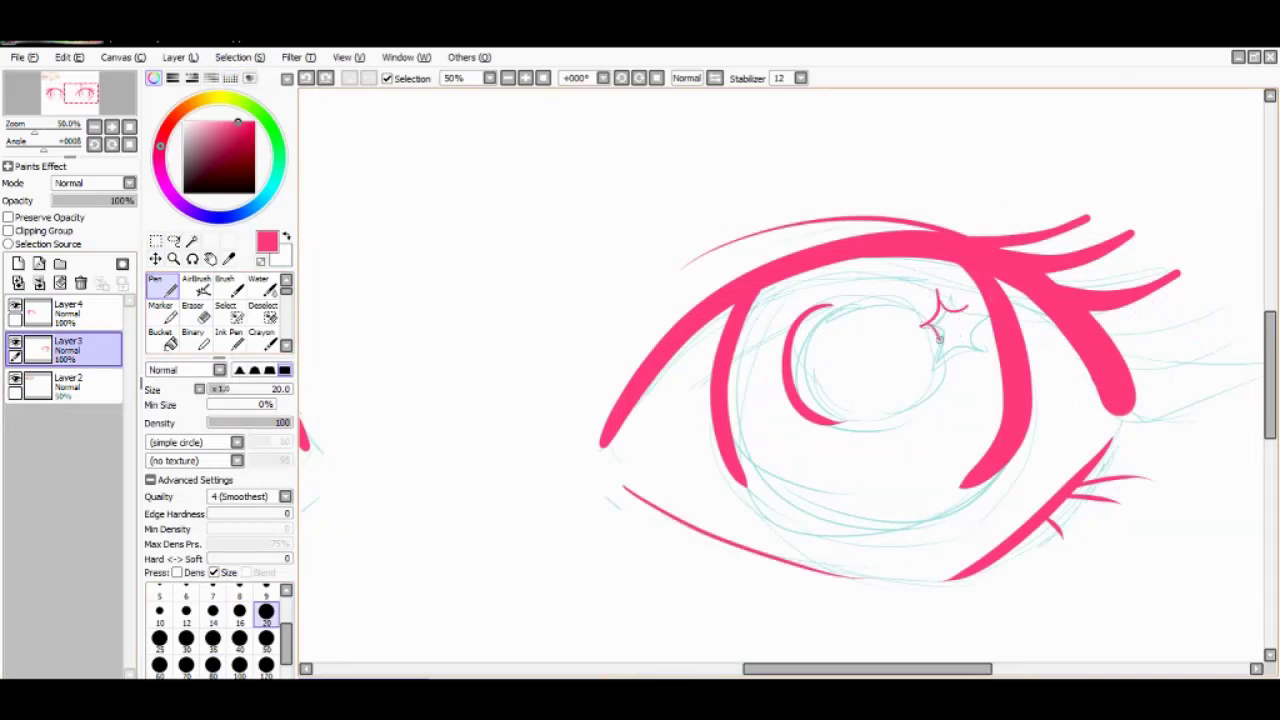
{"action": "mouse_move", "coordinate": [938, 338]}
{"action": "left_mouse_down"}
{"action": "mouse_move", "coordinate": [962, 322]}
{"action": "mouse_move", "coordinate": [770, 300]}
{"action": "mouse_move", "coordinate": [785, 386]}
{"action": "left_mouse_up"}
{"action": "scroll", "coordinate": [945, 320], "scroll_direction": "up", "scroll_amount": 3}
{"action": "key", "text": "ctrl+z"}
{"action": "left_click_drag", "start_coordinate": [878, 285], "coordinate": [897, 345]}
{"action": "mouse_move", "coordinate": [760, 345]}
{"action": "left_mouse_down"}
{"action": "mouse_move", "coordinate": [805, 392]}
{"action": "mouse_move", "coordinate": [893, 285]}
{"action": "left_mouse_up"}
{"action": "key", "text": "ctrl+z"}
{"action": "key", "text": "ctrl+z"}
{"action": "mouse_move", "coordinate": [858, 420]}
{"action": "left_mouse_down"}
{"action": "mouse_move", "coordinate": [852, 406]}
{"action": "mouse_move", "coordinate": [864, 408]}
{"action": "left_mouse_up"}
{"action": "key", "text": "ctrl+z"}
{"action": "key", "text": "ctrl+z"}
{"action": "key", "text": "ctrl+z"}
- Draw a matching small sparkle and circle at the left eye's upper-right pupil edge on Layer4
{"action": "left_click_drag", "start_coordinate": [976, 668], "coordinate": [652, 668]}
{"action": "left_click", "coordinate": [68, 310]}
{"action": "mouse_move", "coordinate": [712, 300]}
{"action": "left_mouse_down"}
{"action": "mouse_move", "coordinate": [785, 350]}
{"action": "mouse_move", "coordinate": [695, 358]}
{"action": "mouse_move", "coordinate": [745, 388]}
{"action": "mouse_move", "coordinate": [778, 382]}
{"action": "left_mouse_up"}
{"action": "scroll", "coordinate": [778, 386], "scroll_direction": "down", "scroll_amount": 4}
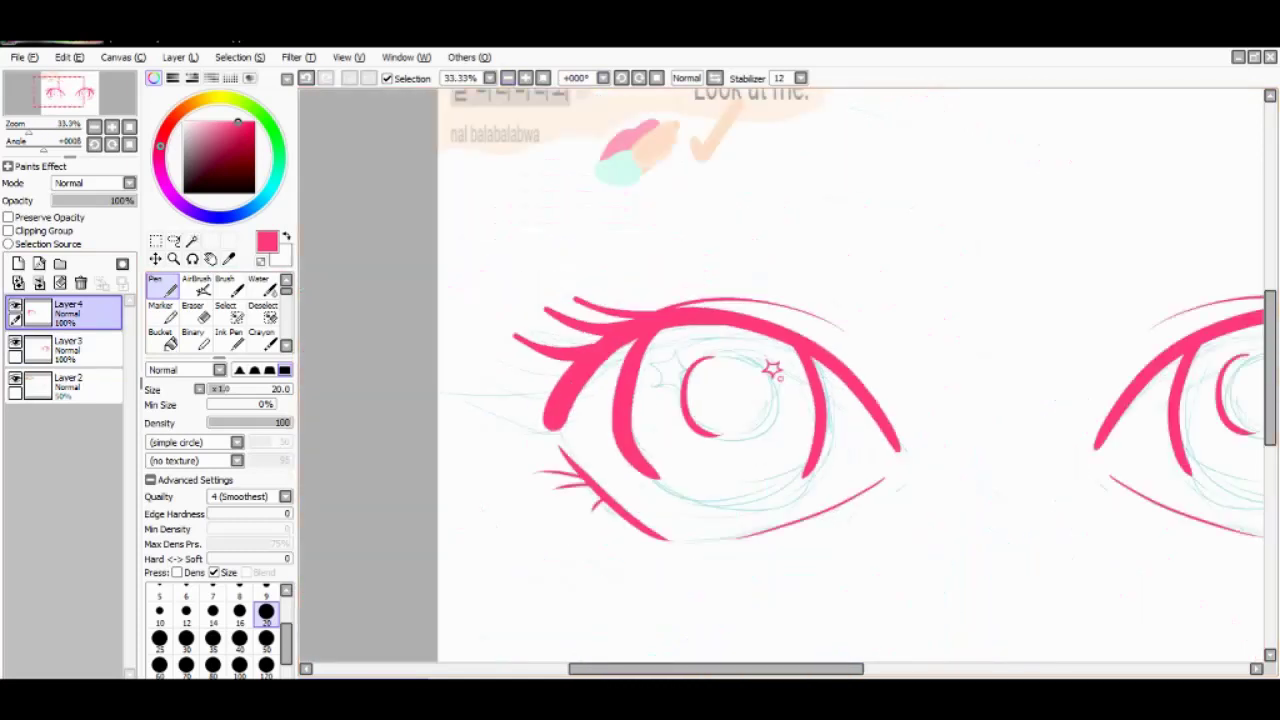
- Restore the Layer2 sketch to 100% opacity and sample the light orange from the palette swatches
{"action": "left_click_drag", "start_coordinate": [724, 668], "coordinate": [785, 668]}
{"action": "left_click", "coordinate": [68, 382]}
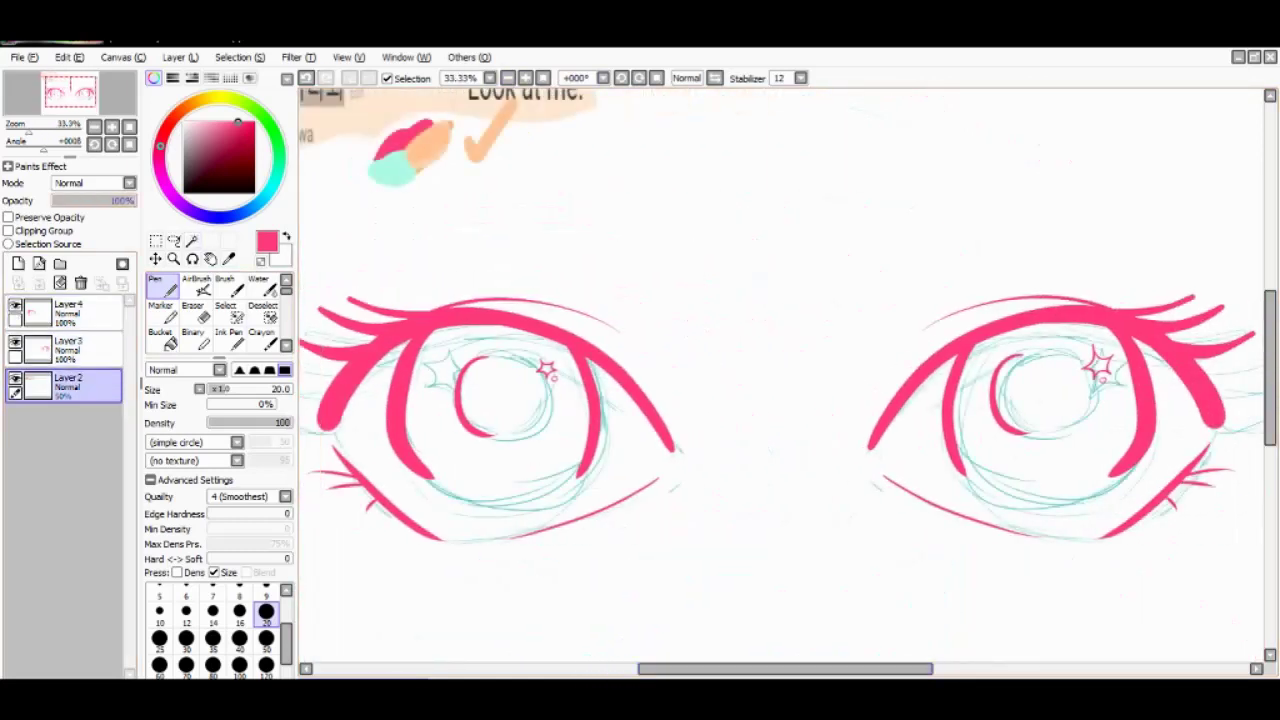
{"action": "left_click", "coordinate": [430, 145], "text": "alt"}
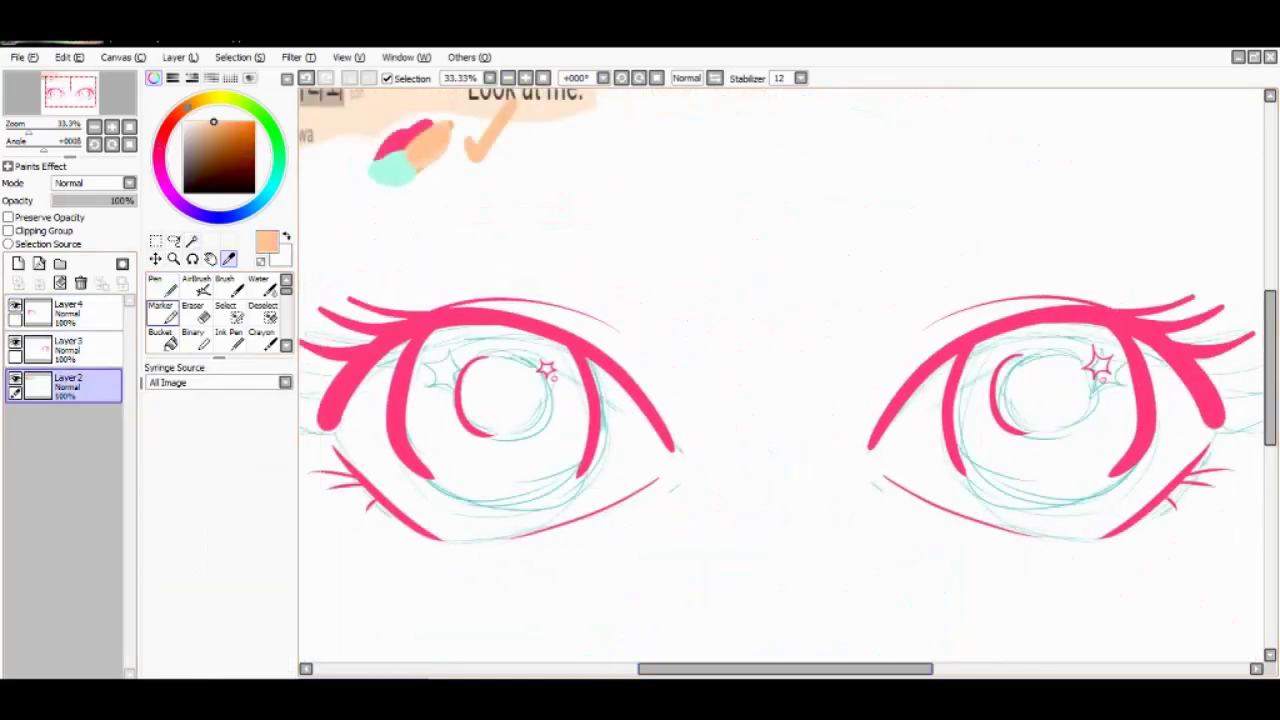
- Select the right iris interior on Layer3, closing its open bottom with the selection brush and rounding that edge at size 50
{"action": "left_click", "coordinate": [68, 345]}
{"action": "scroll", "coordinate": [780, 375], "scroll_direction": "right", "scroll_amount": 5}
{"action": "left_click", "coordinate": [192, 240]}
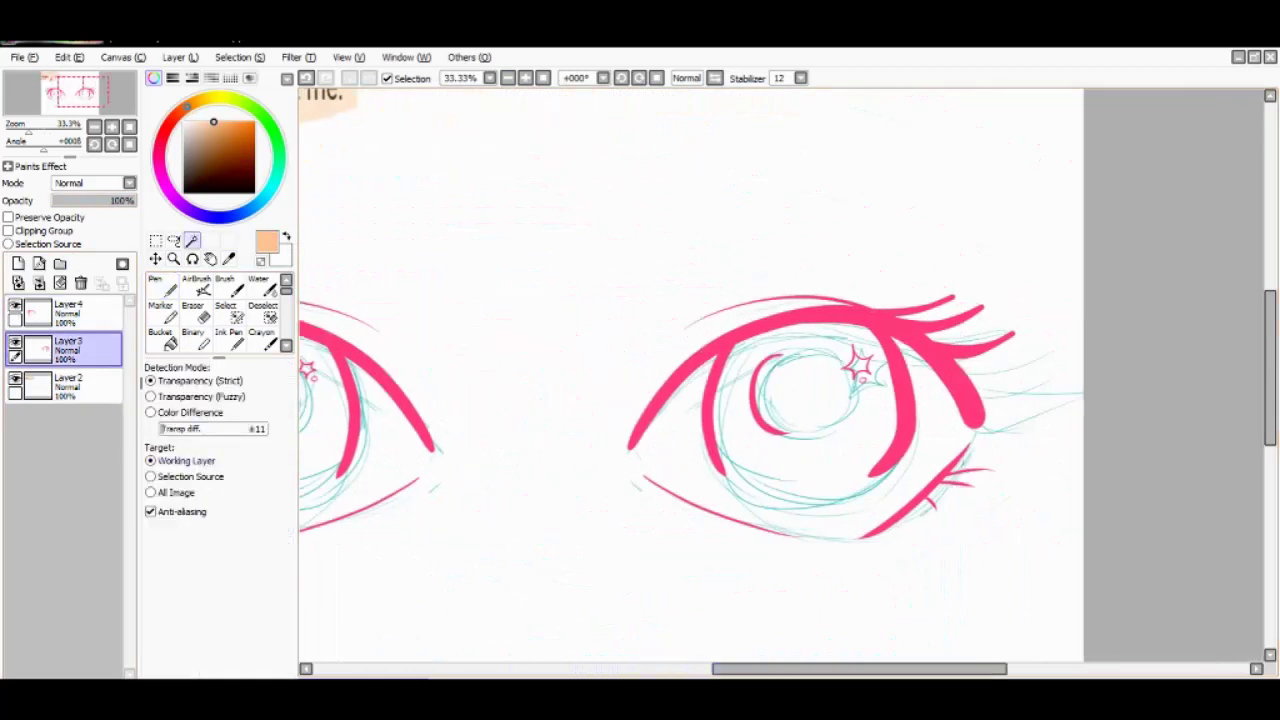
{"action": "left_click", "coordinate": [225, 305]}
{"action": "scroll", "coordinate": [780, 375], "scroll_direction": "up", "scroll_amount": 3}
{"action": "left_click_drag", "start_coordinate": [780, 450], "coordinate": [794, 287]}
{"action": "left_click_drag", "start_coordinate": [650, 432], "coordinate": [910, 481]}
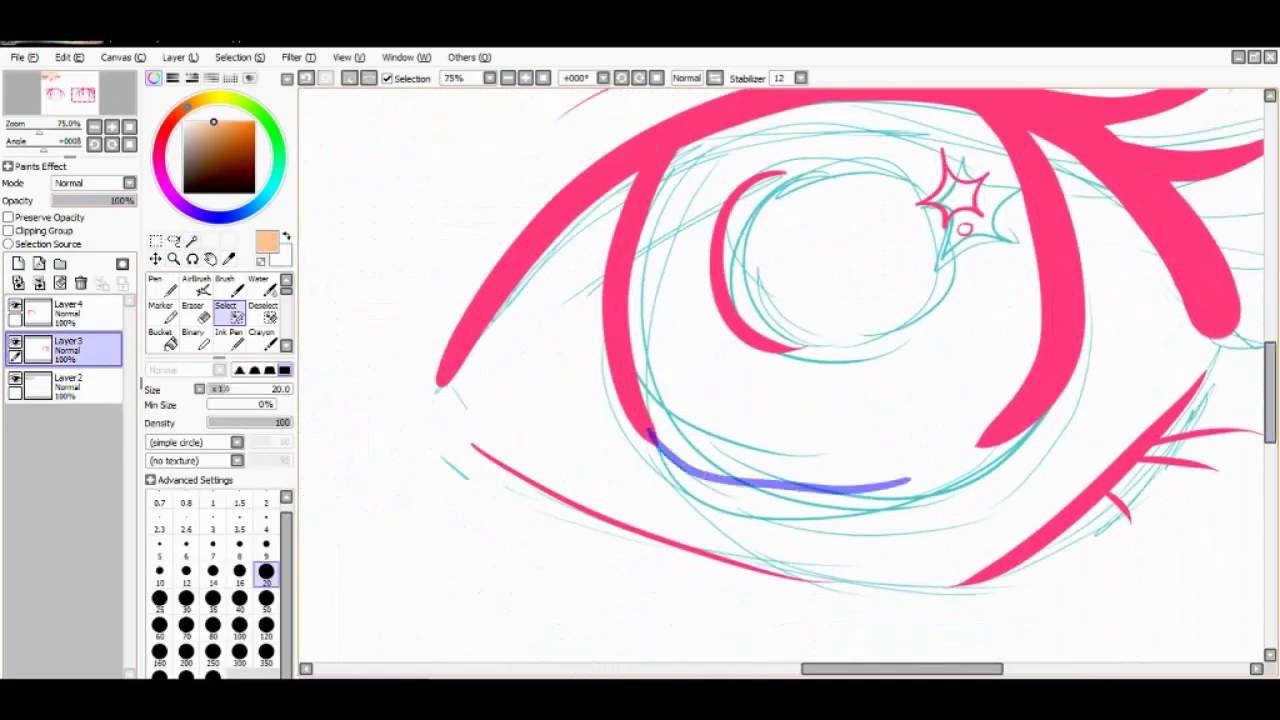
{"action": "left_click", "coordinate": [192, 240]}
{"action": "left_click", "coordinate": [727, 463]}
{"action": "left_click", "coordinate": [225, 305]}
{"action": "left_click", "coordinate": [266, 598]}
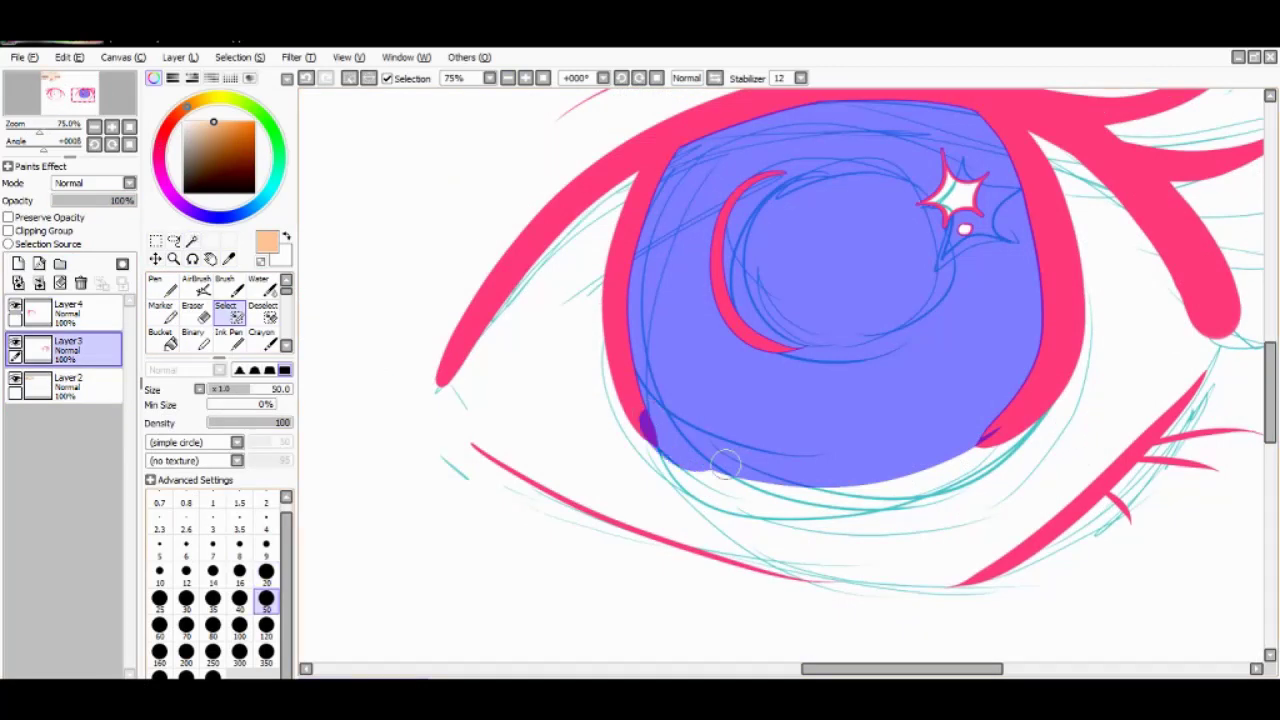
{"action": "left_click_drag", "start_coordinate": [868, 467], "coordinate": [954, 474]}
- Fill the selected iris with light orange on a new layer and move that layer below Layer3
{"action": "left_click", "coordinate": [18, 263]}
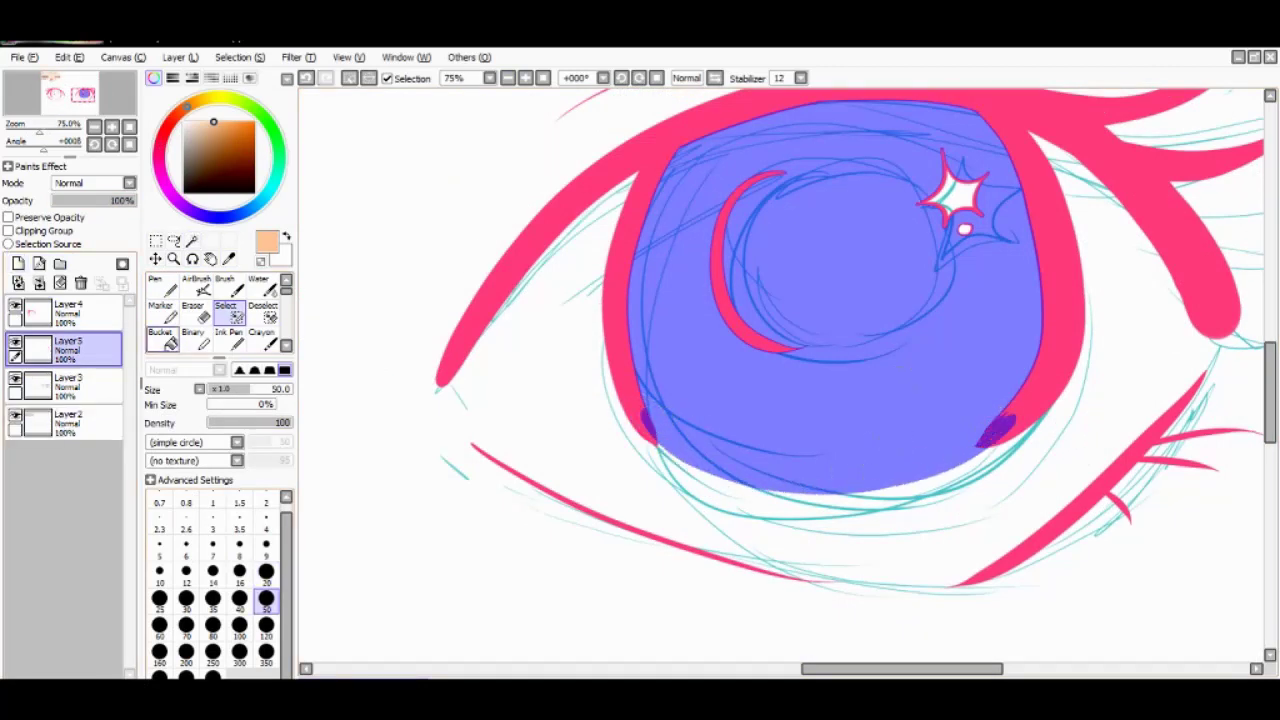
{"action": "left_click", "coordinate": [160, 340]}
{"action": "left_click", "coordinate": [880, 420]}
{"action": "scroll", "coordinate": [780, 375], "scroll_direction": "up", "scroll_amount": 2}
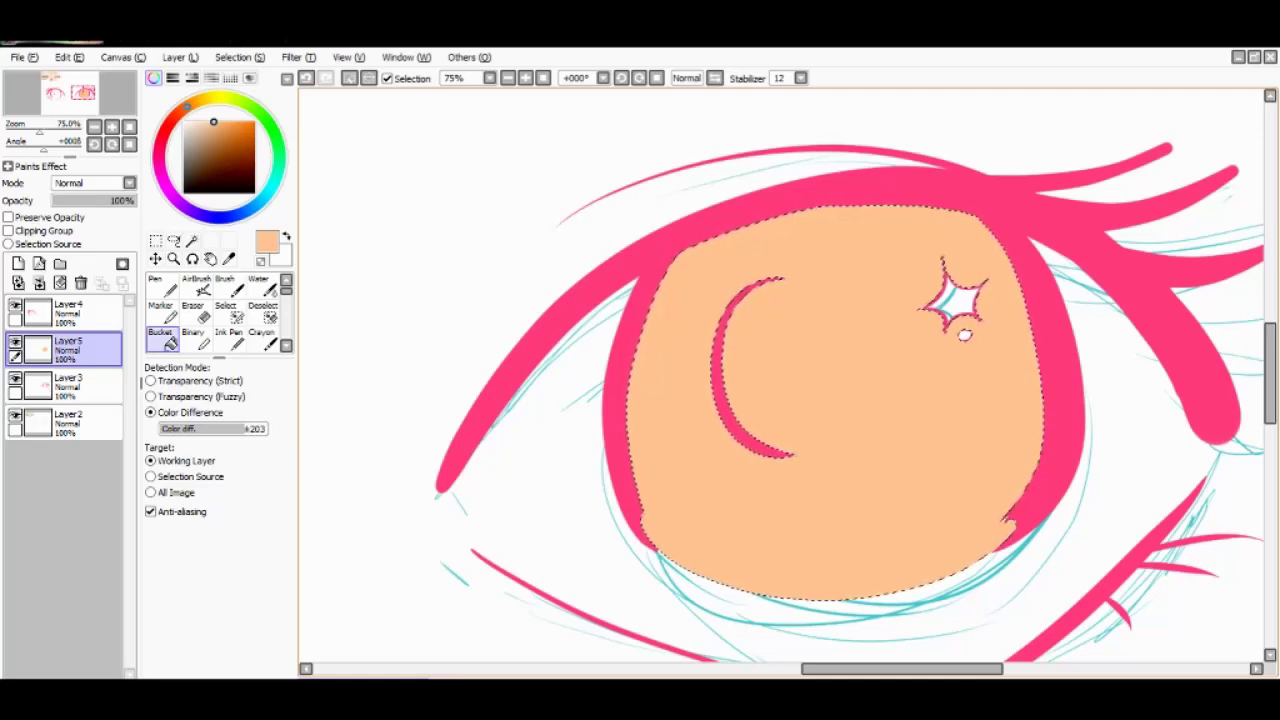
{"action": "left_click_drag", "start_coordinate": [68, 348], "coordinate": [68, 392]}
- Extend the selection under the iris outline's lower right end and fill the added area with orange on Layer5
{"action": "left_click", "coordinate": [225, 305]}
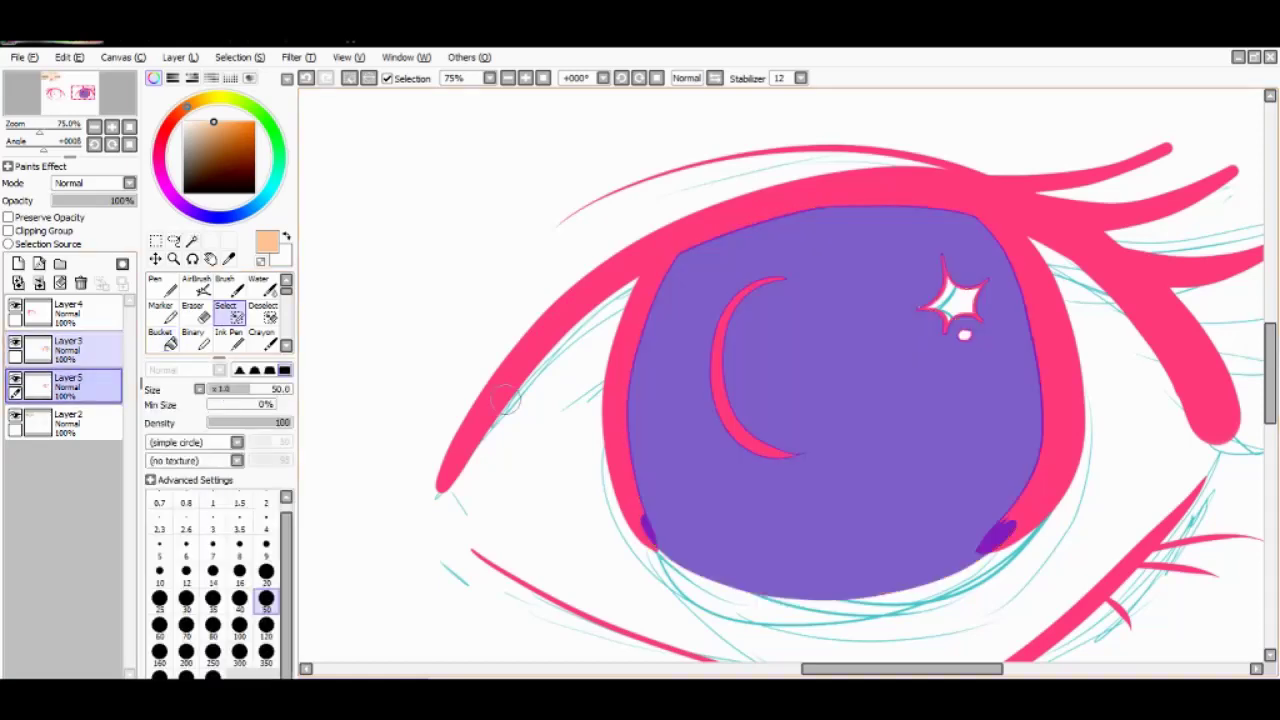
{"action": "key", "text": "n"}
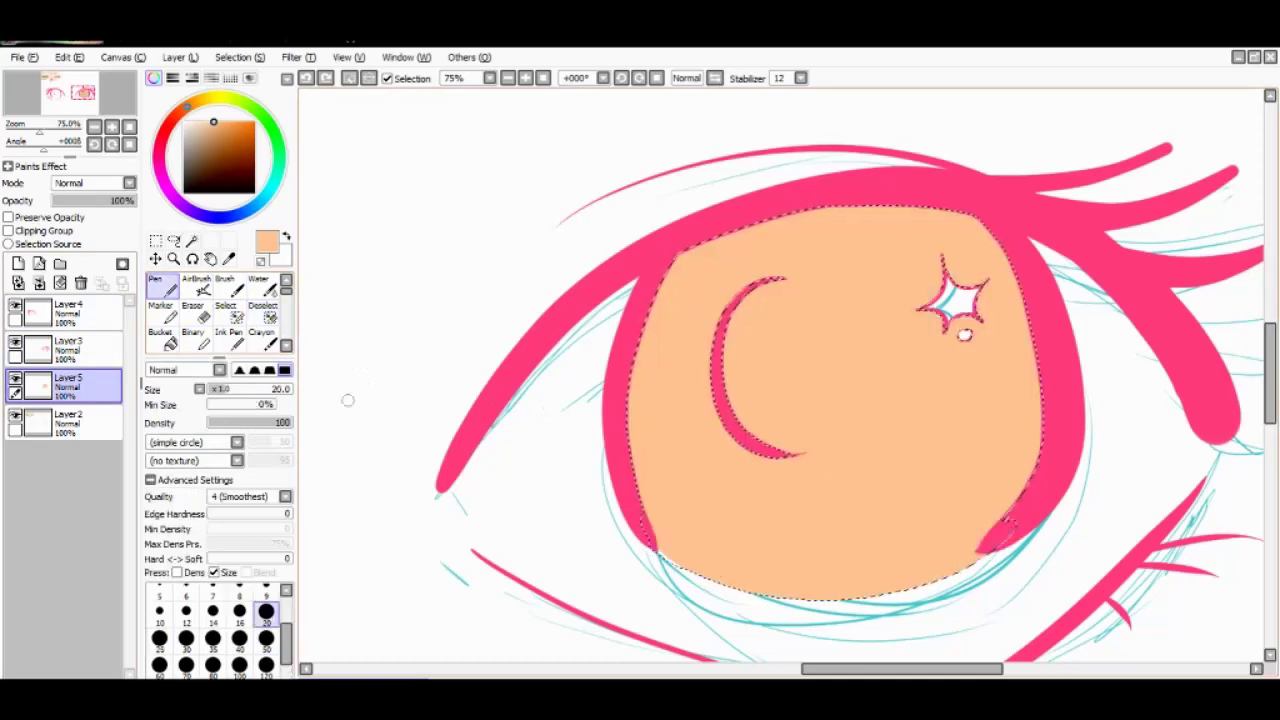
{"action": "key", "text": "s"}
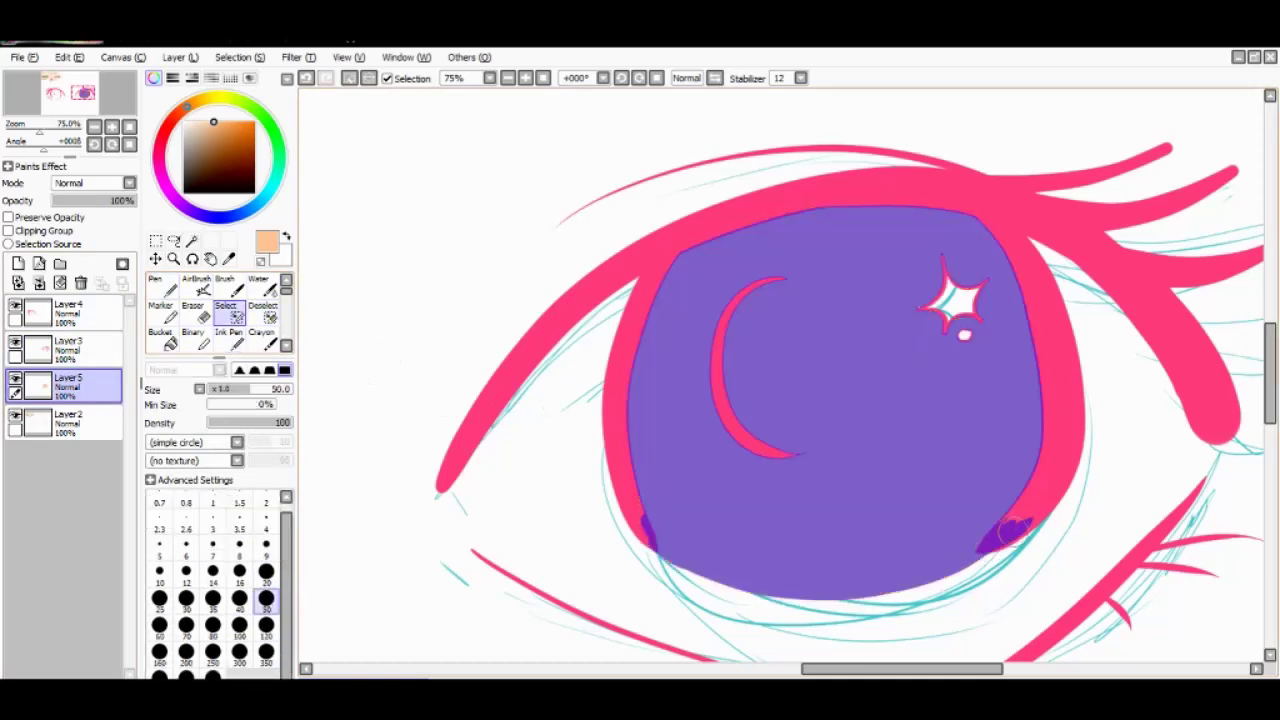
{"action": "key", "text": "g"}
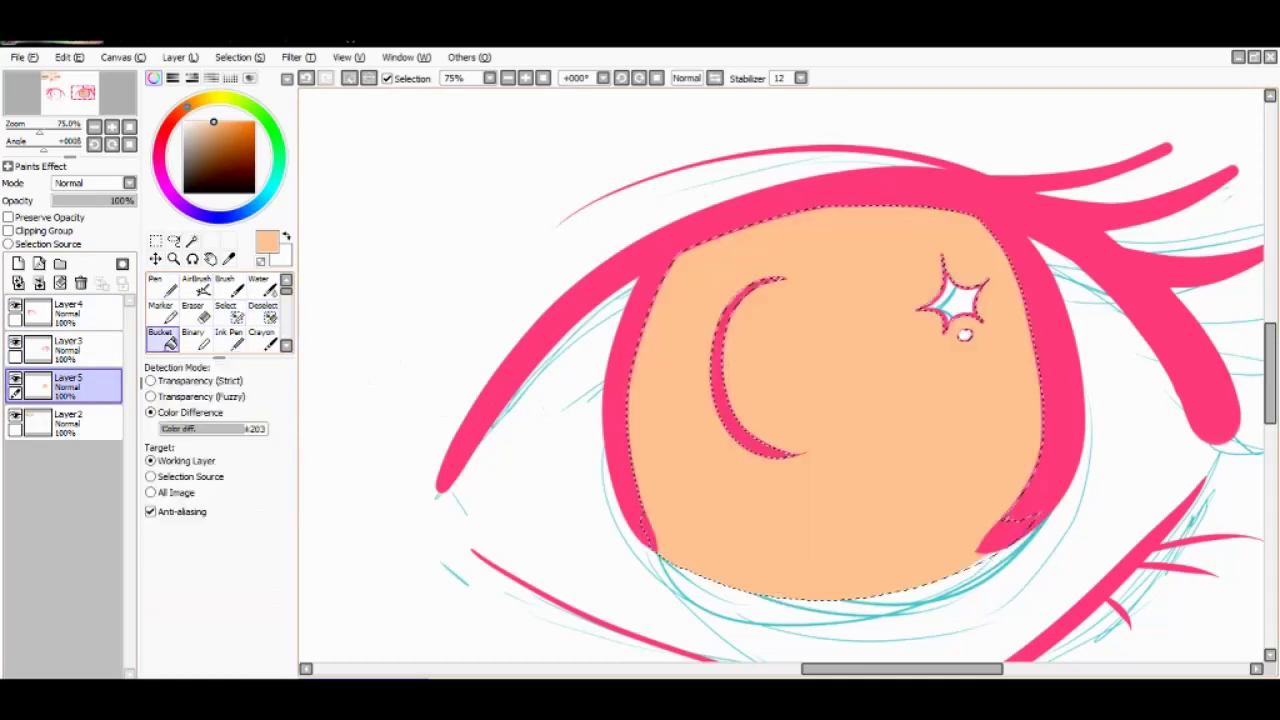
- Add a layer above the orange fill for a size 100 red-orange brush, hide it, and activate Layer4 without a selection
{"action": "key", "text": "ctrl+shift+n"}
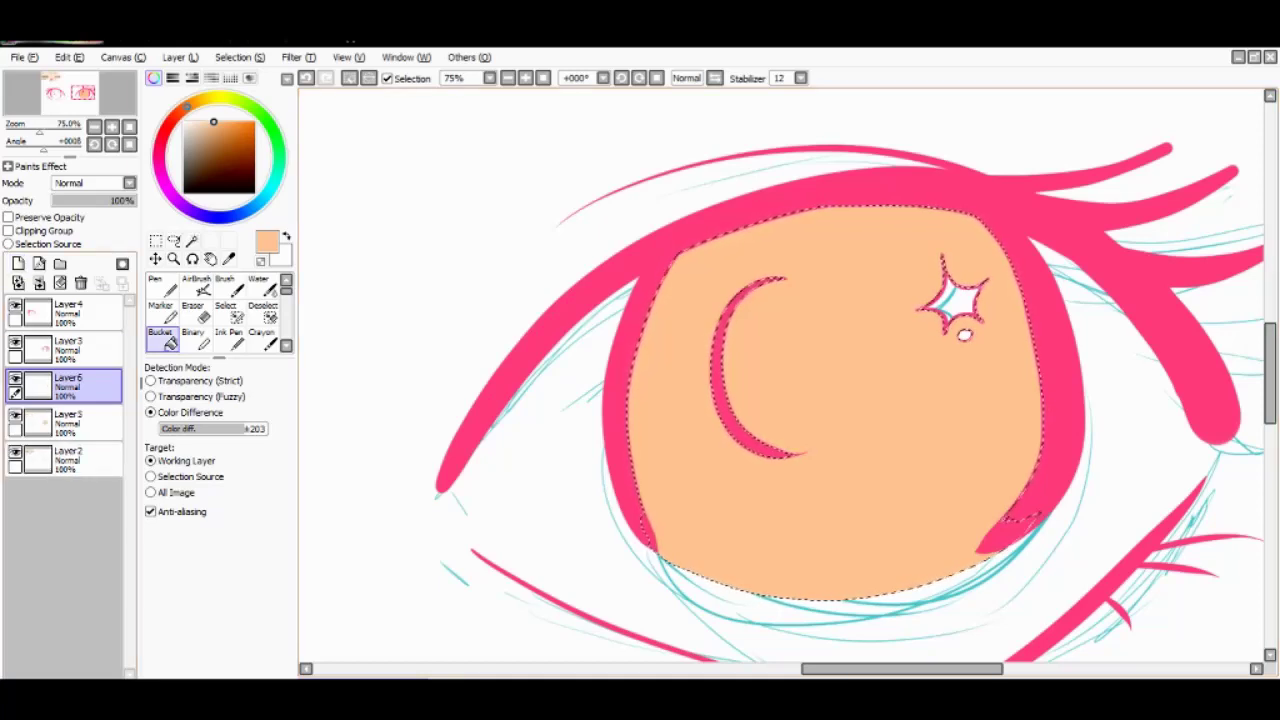
{"action": "key", "text": "n"}
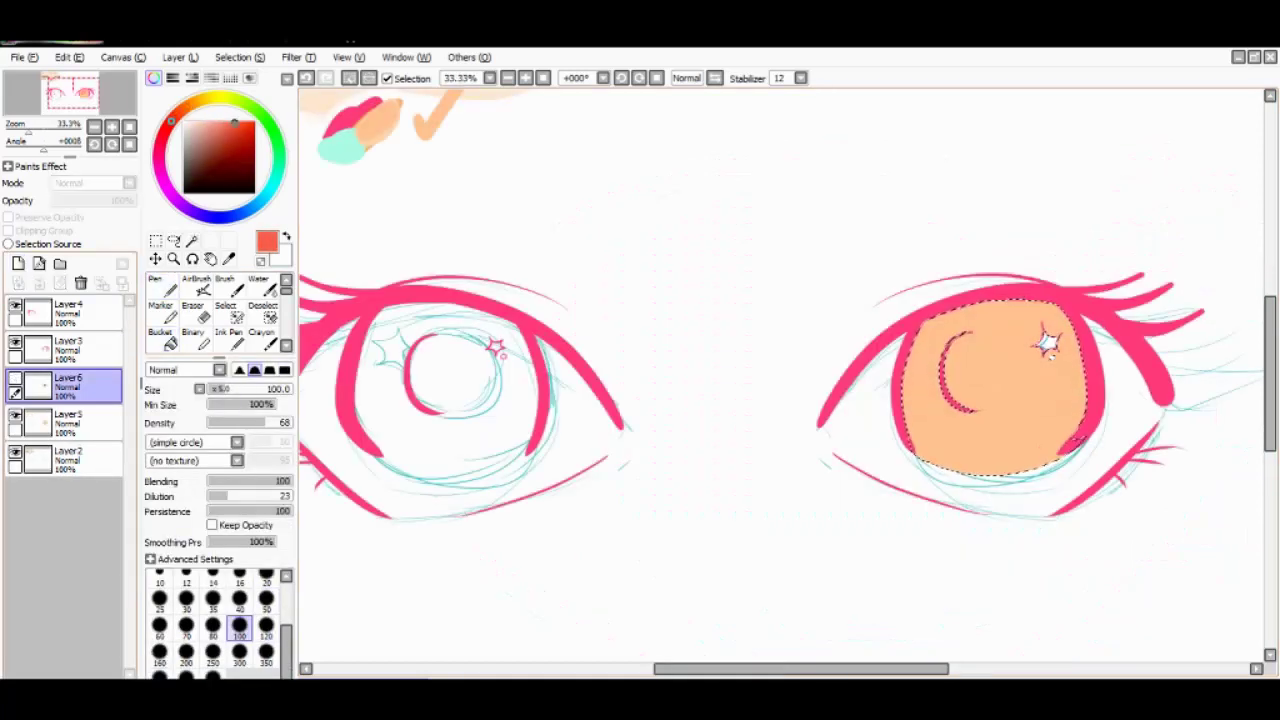
{"action": "left_click", "coordinate": [68, 348]}
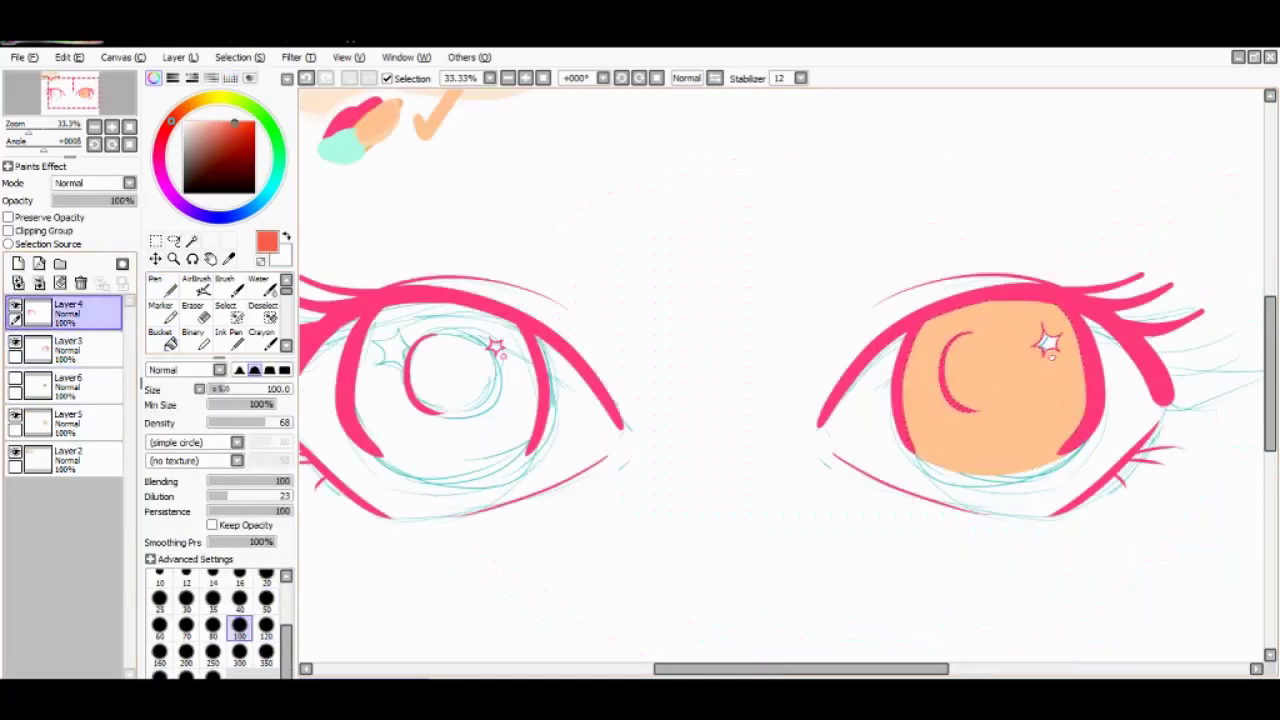
- Close the left iris's open bottom on Layer4 with a curved selection-brush strip joining the two lower ends of its outline
{"action": "key", "text": "z"}
{"action": "left_click", "coordinate": [361, 335]}
{"action": "scroll", "coordinate": [640, 400], "scroll_direction": "down", "scroll_amount": 1}
{"action": "scroll", "coordinate": [780, 380], "scroll_direction": "left", "scroll_amount": 2}
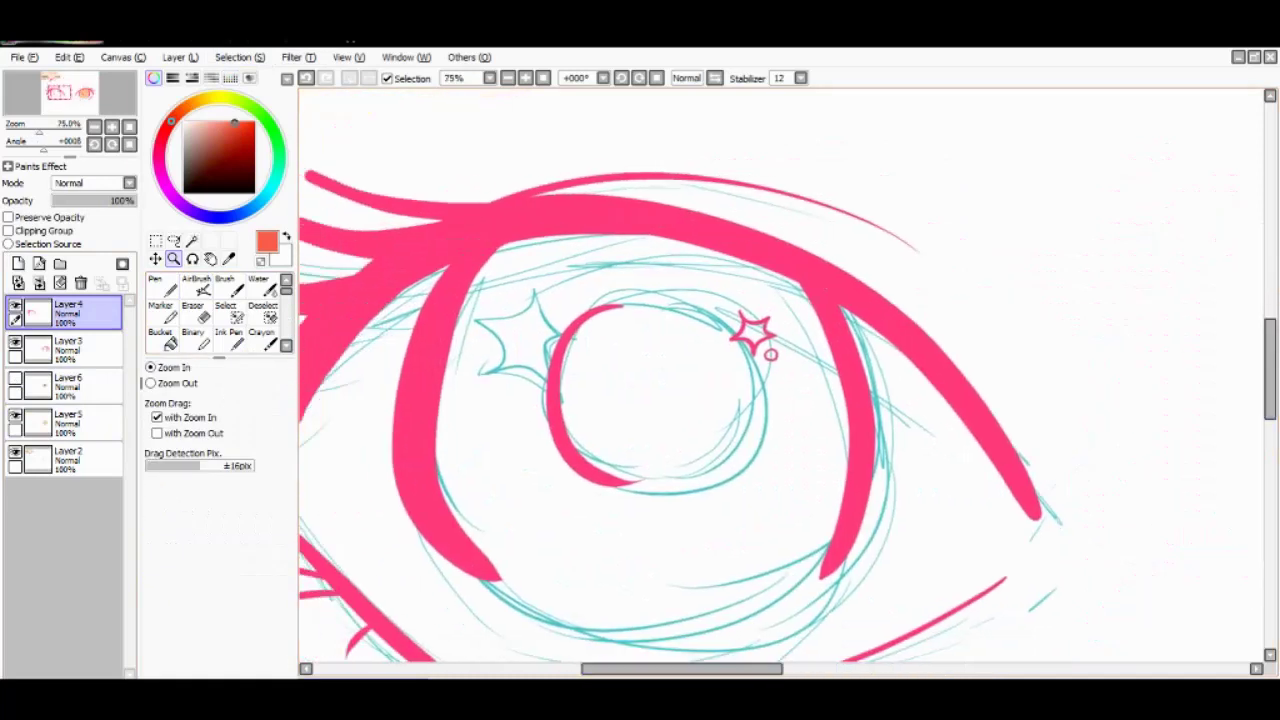
{"action": "key", "text": "w"}
{"action": "key", "text": "h"}
{"action": "scroll", "coordinate": [780, 380], "scroll_direction": "down", "scroll_amount": 1}
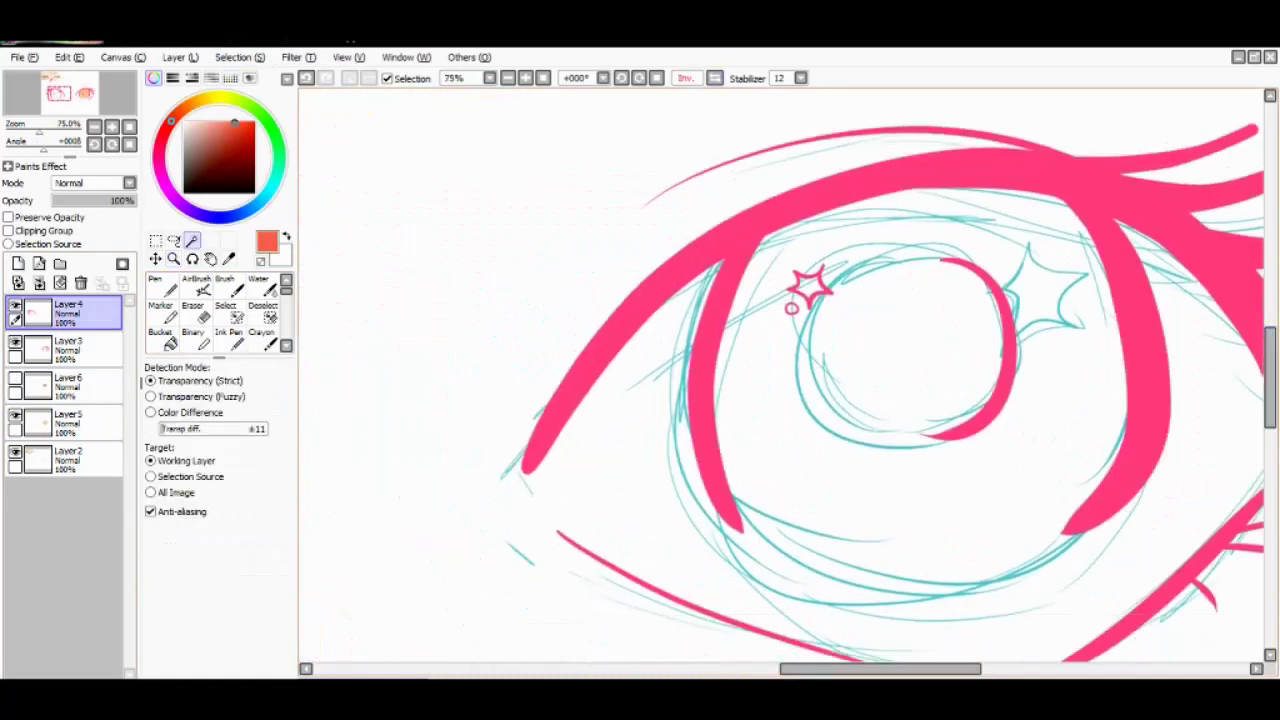
{"action": "key", "text": "s"}
{"action": "scroll", "coordinate": [443, 343], "scroll_direction": "down", "scroll_amount": 1}
{"action": "scroll", "coordinate": [1050, 430], "scroll_direction": "down", "scroll_amount": 1}
{"action": "left_click_drag", "start_coordinate": [1114, 412], "coordinate": [972, 455]}
{"action": "mouse_move", "coordinate": [720, 398]}
{"action": "left_mouse_down"}
{"action": "mouse_move", "coordinate": [885, 472]}
{"action": "mouse_move", "coordinate": [990, 470]}
{"action": "mouse_move", "coordinate": [910, 481]}
{"action": "mouse_move", "coordinate": [1120, 405]}
{"action": "mouse_move", "coordinate": [1140, 382]}
{"action": "left_mouse_up"}
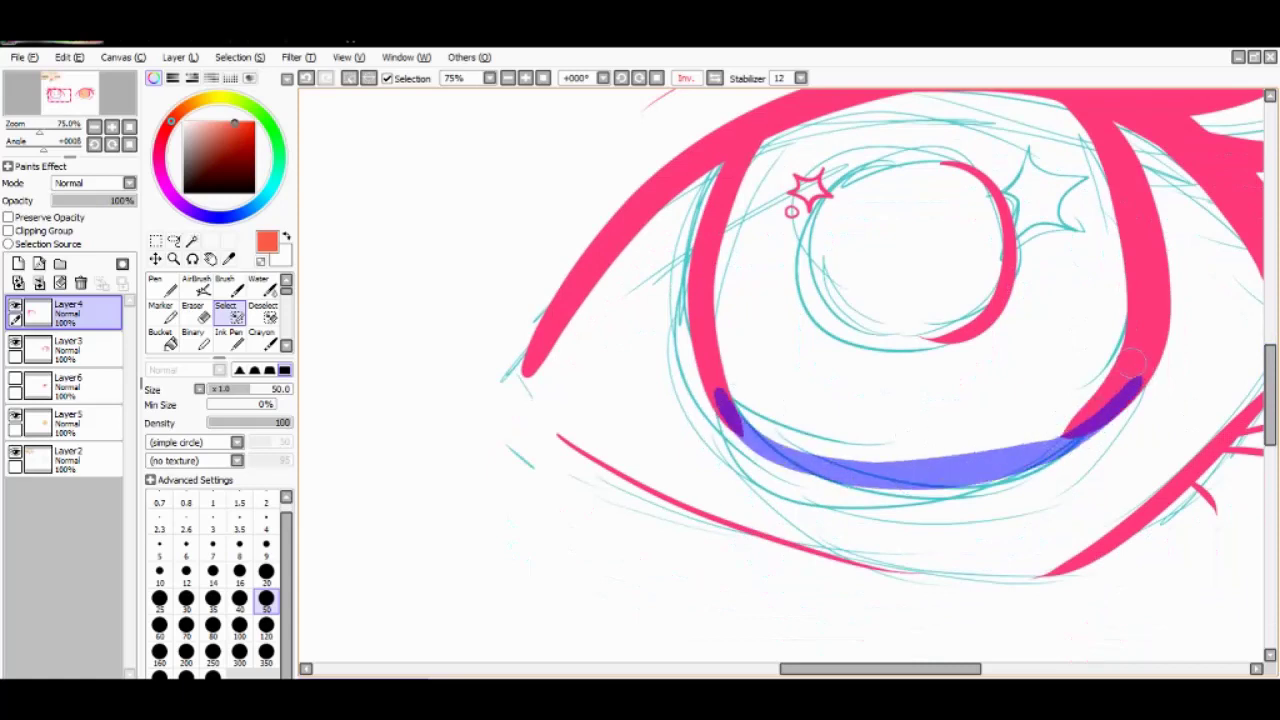
- Hide the sketch on Layer2, add the left iris interior to the selection, and create a new layer for its colour below Layer4
{"action": "left_click", "coordinate": [15, 451]}
{"action": "key", "text": "m"}
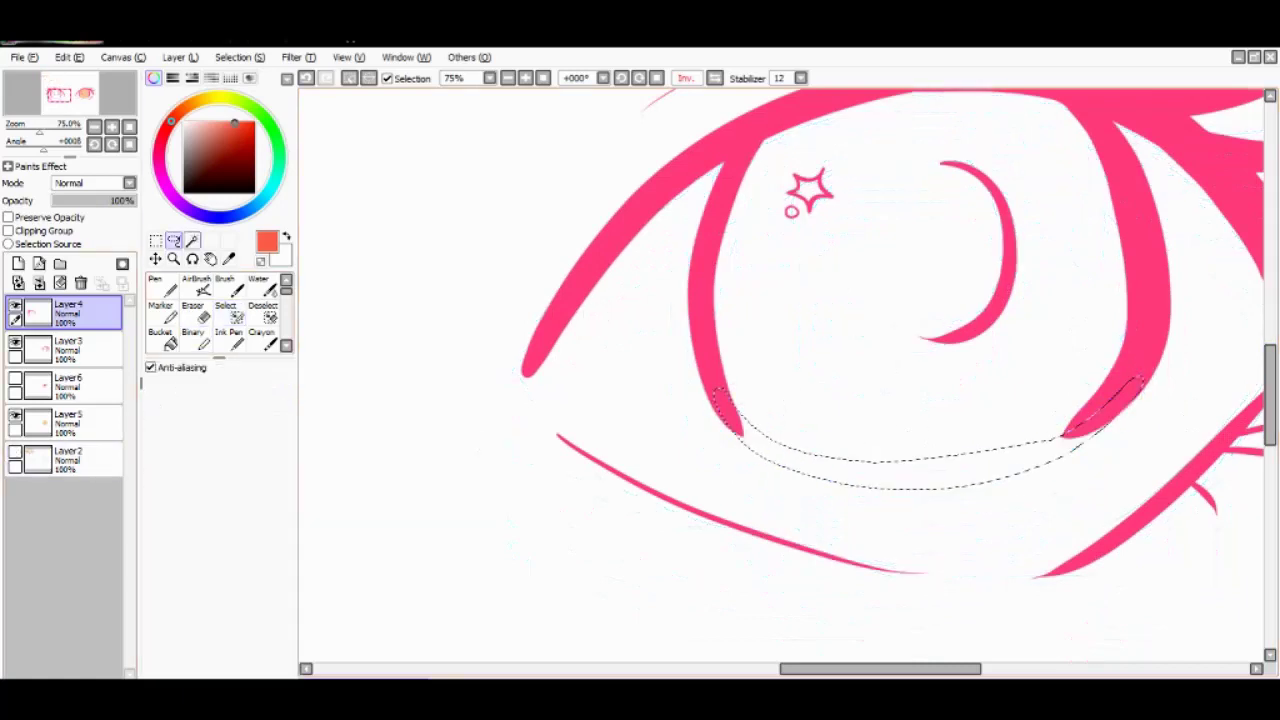
{"action": "key", "text": "w"}
{"action": "left_click", "coordinate": [882, 366]}
{"action": "left_click", "coordinate": [18, 263]}
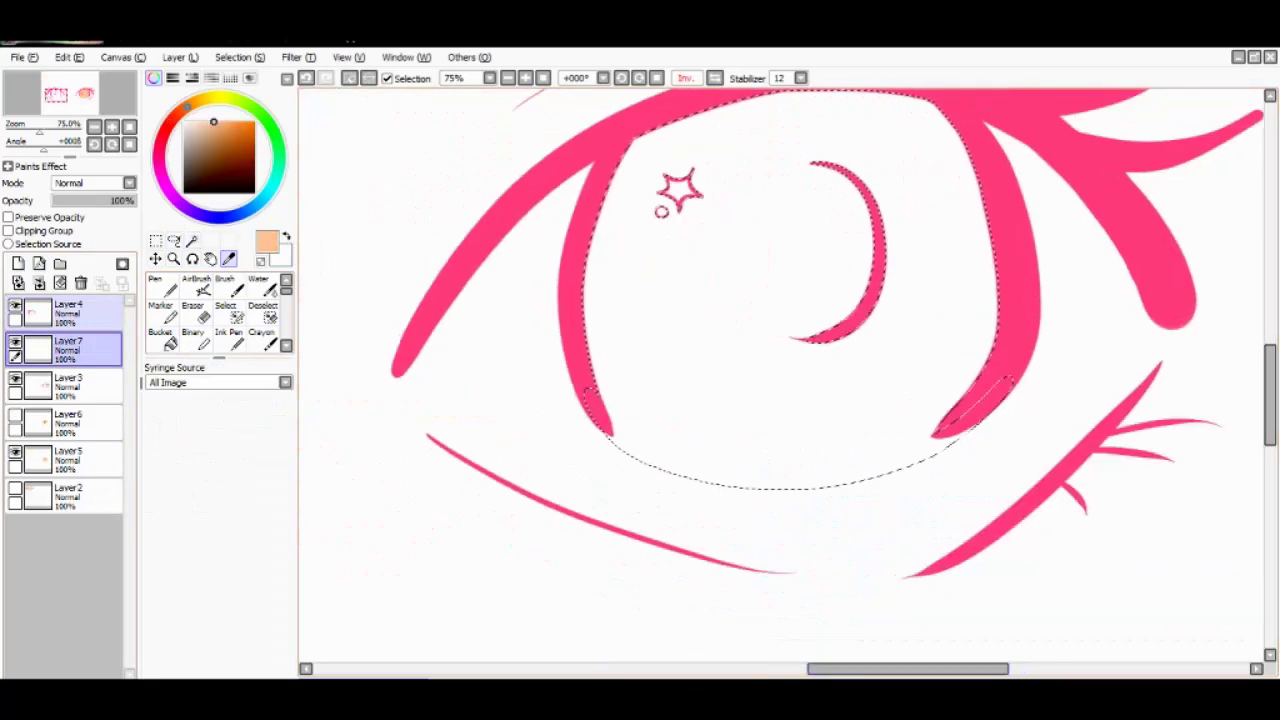
- Fill the selected left iris with light orange, clear the selection and show the Layer2 sketch again
{"action": "left_click", "coordinate": [160, 335]}
{"action": "left_click", "coordinate": [771, 314]}
{"action": "scroll", "coordinate": [771, 314], "scroll_direction": "down", "scroll_amount": 3}
{"action": "left_click_drag", "start_coordinate": [800, 400], "coordinate": [601, 455]}
{"action": "key", "text": "ctrl+d"}
{"action": "key", "text": "ctrl+v"}
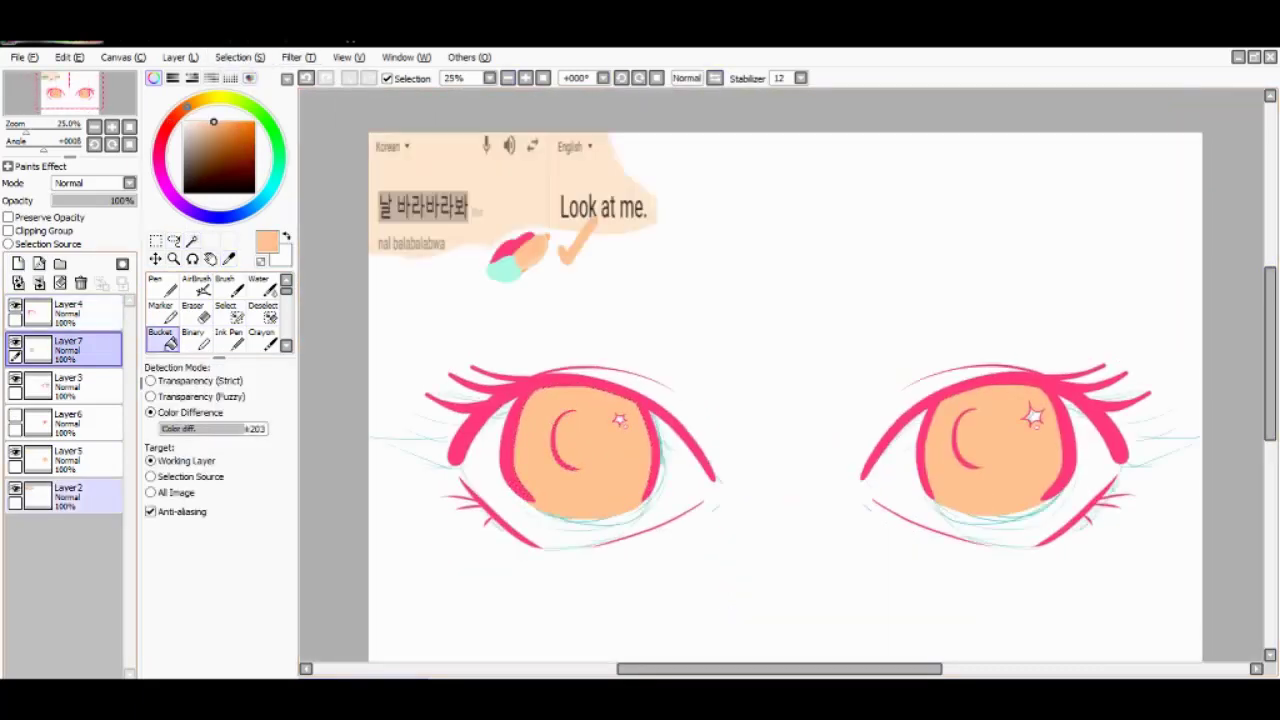
- Try to move the selected translation reference and colour swatches on Layer2 between the two eyes
{"action": "key", "text": "ctrl+t"}
{"action": "scroll", "coordinate": [800, 400], "scroll_direction": "up", "scroll_amount": 2}
{"action": "scroll", "coordinate": [800, 400], "scroll_direction": "left", "scroll_amount": 1}
{"action": "key", "text": "Return"}
{"action": "scroll", "coordinate": [800, 400], "scroll_direction": "down", "scroll_amount": 1}
{"action": "left_click_drag", "start_coordinate": [600, 326], "coordinate": [860, 404]}
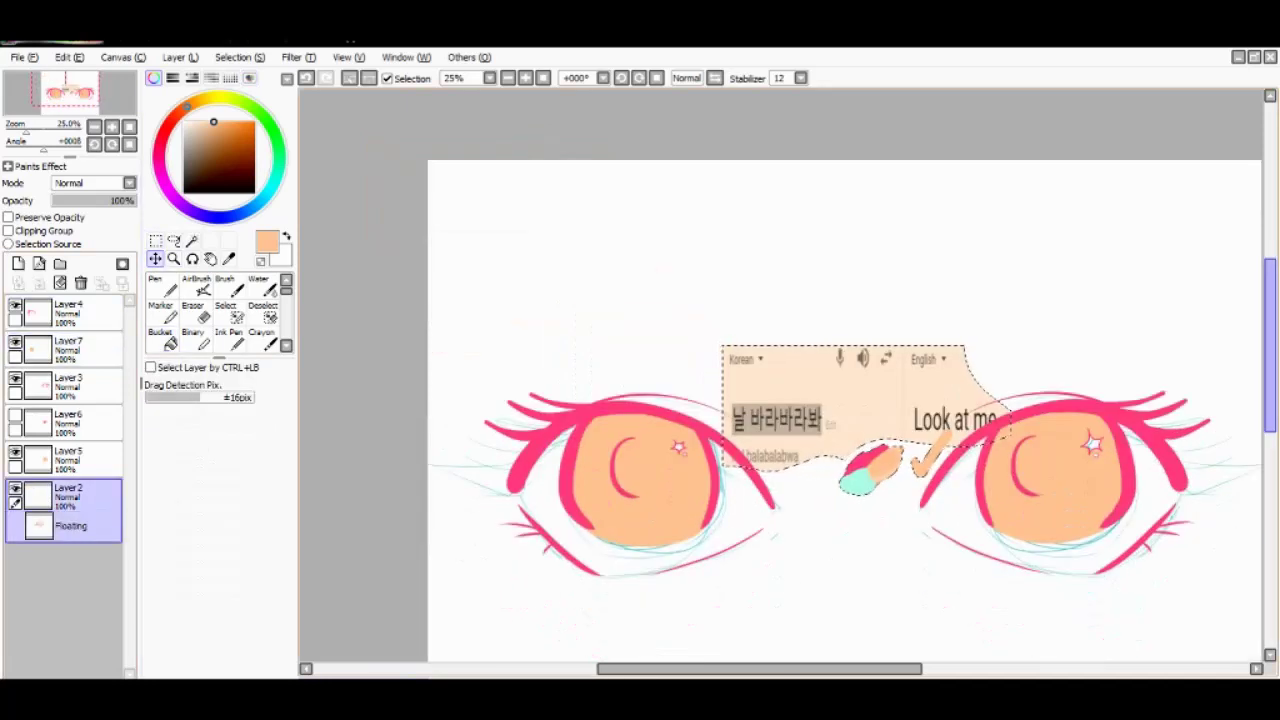
{"action": "left_click", "coordinate": [525, 78]}
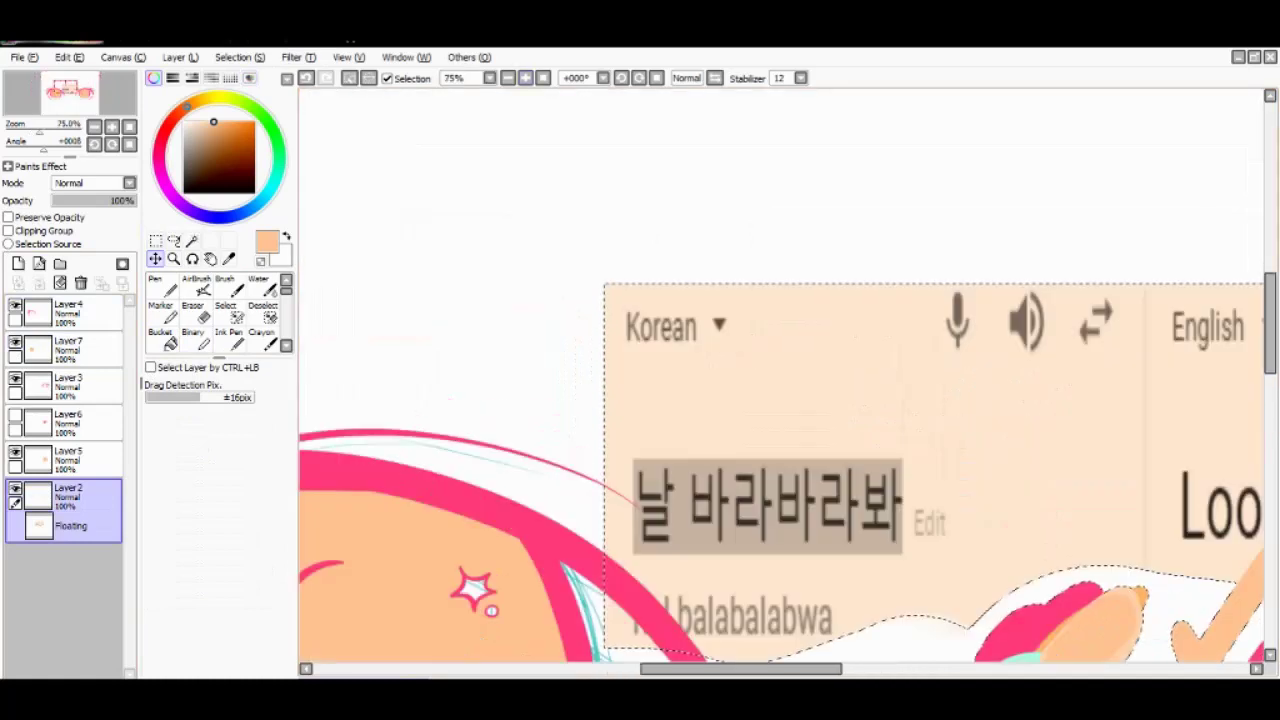
{"action": "scroll", "coordinate": [781, 375], "scroll_direction": "down", "scroll_amount": 1}
{"action": "left_click", "coordinate": [507, 78]}
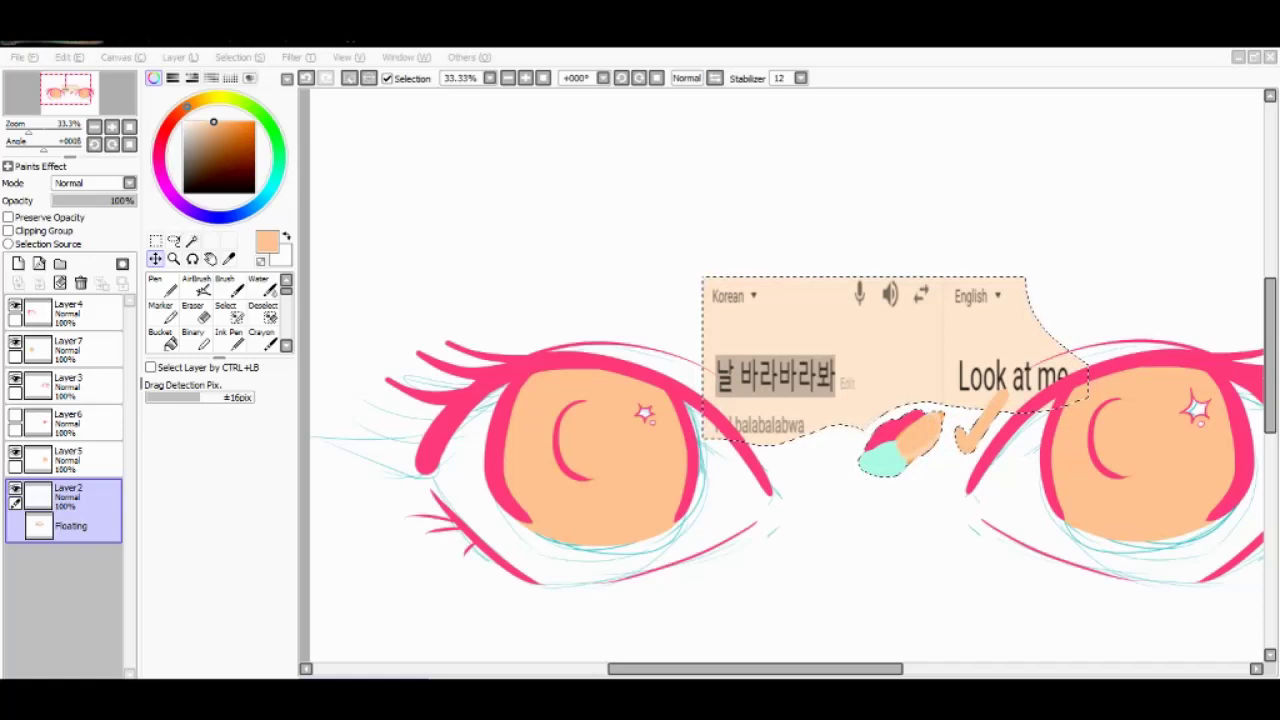
{"action": "key", "text": "ctrl+z"}
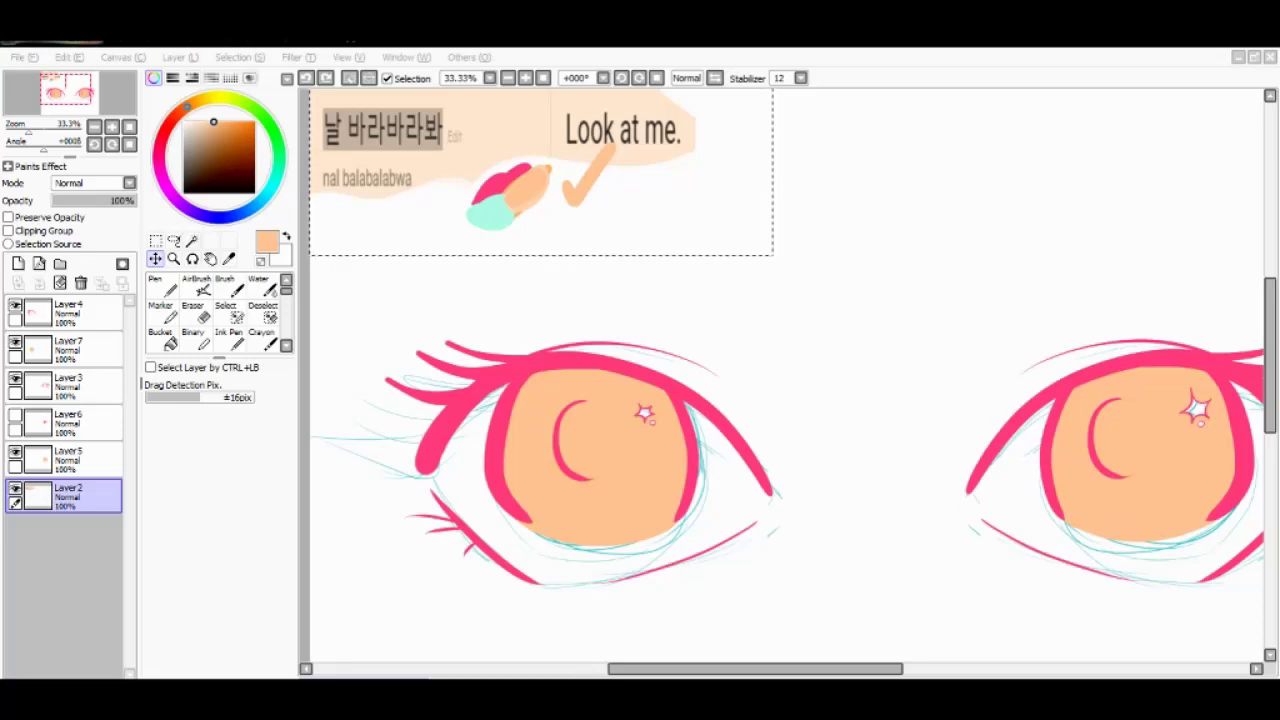
- Paste the copied Korean phrase, scale it up, place it between the eyes, and merge it into Layer2
{"action": "scroll", "coordinate": [786, 376], "scroll_direction": "up", "scroll_amount": 3}
{"action": "key", "text": "ctrl+v"}
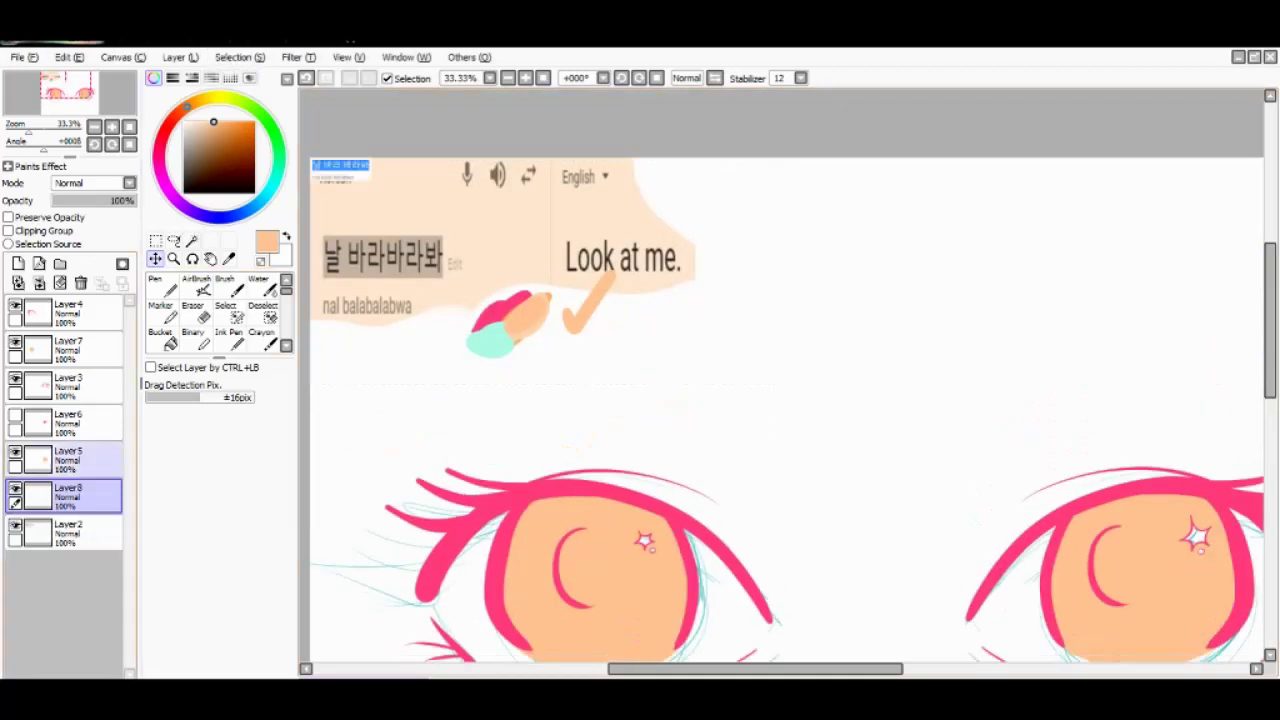
{"action": "key", "text": "ctrl+t"}
{"action": "left_click_drag", "start_coordinate": [370, 184], "coordinate": [578, 262]}
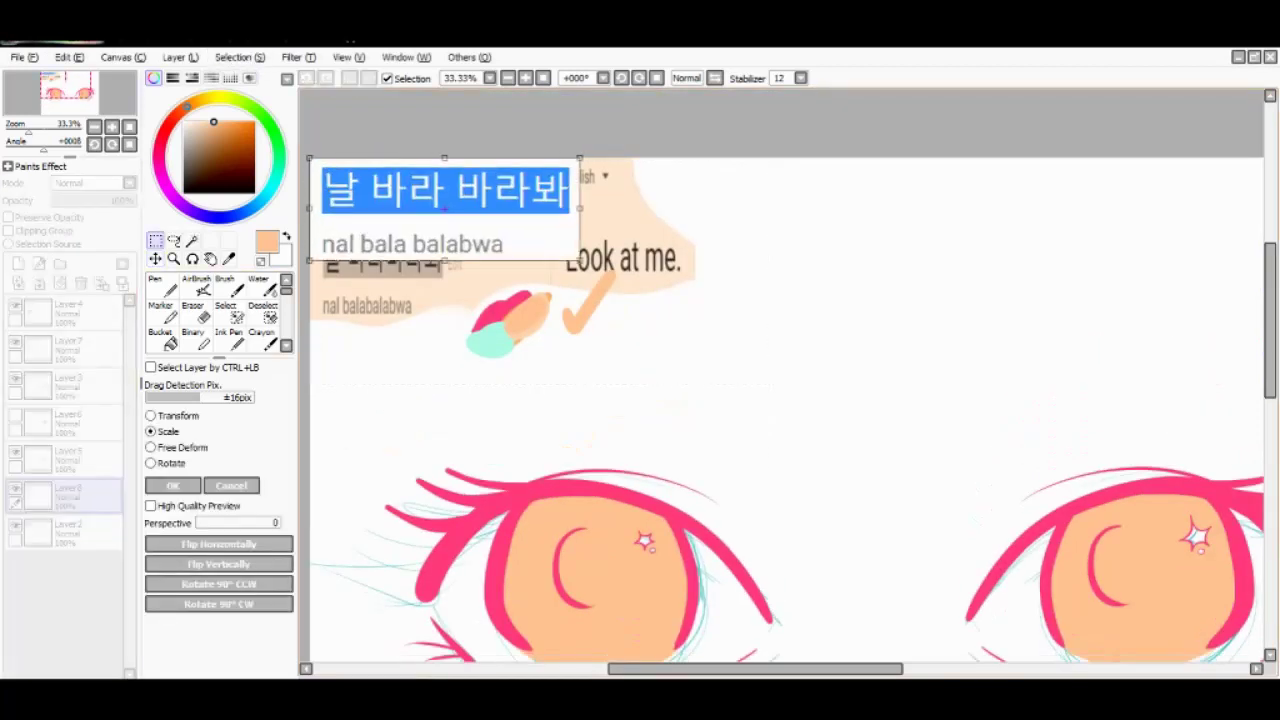
{"action": "left_click_drag", "start_coordinate": [445, 200], "coordinate": [860, 514]}
{"action": "left_click", "coordinate": [172, 485]}
{"action": "key", "text": "ctrl+e"}
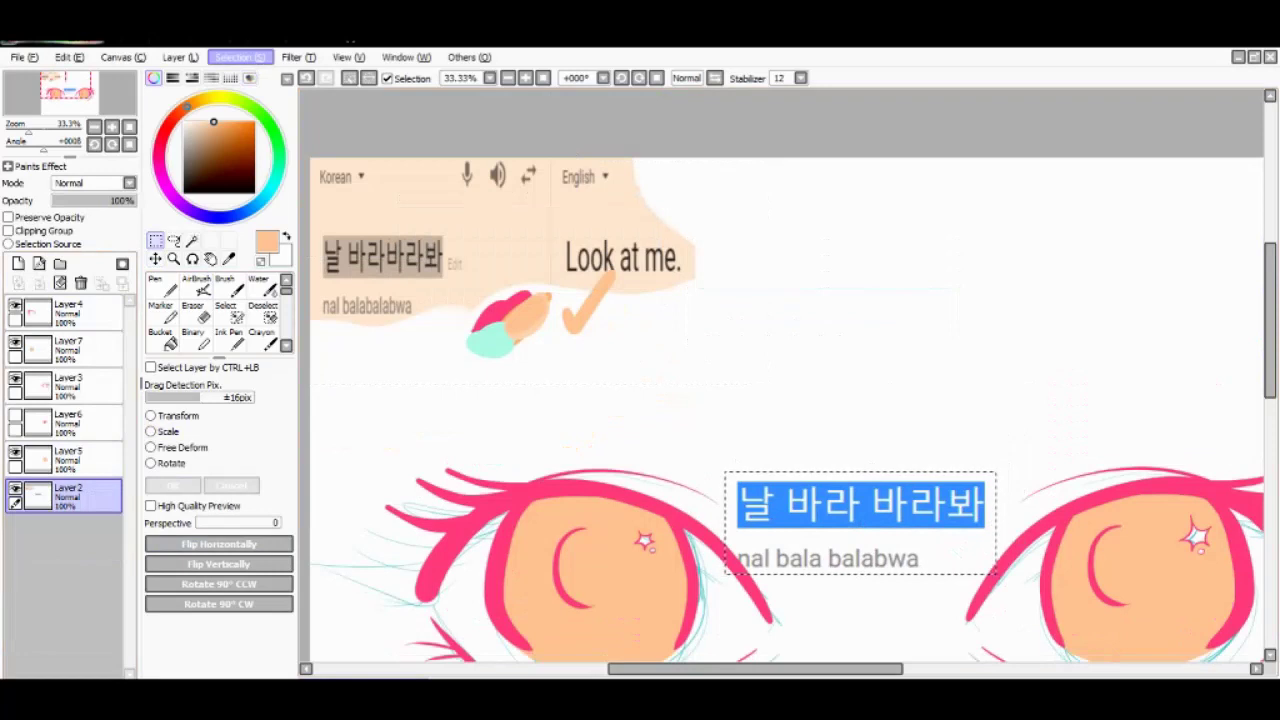
{"action": "scroll", "coordinate": [786, 376], "scroll_direction": "down", "scroll_amount": 3}
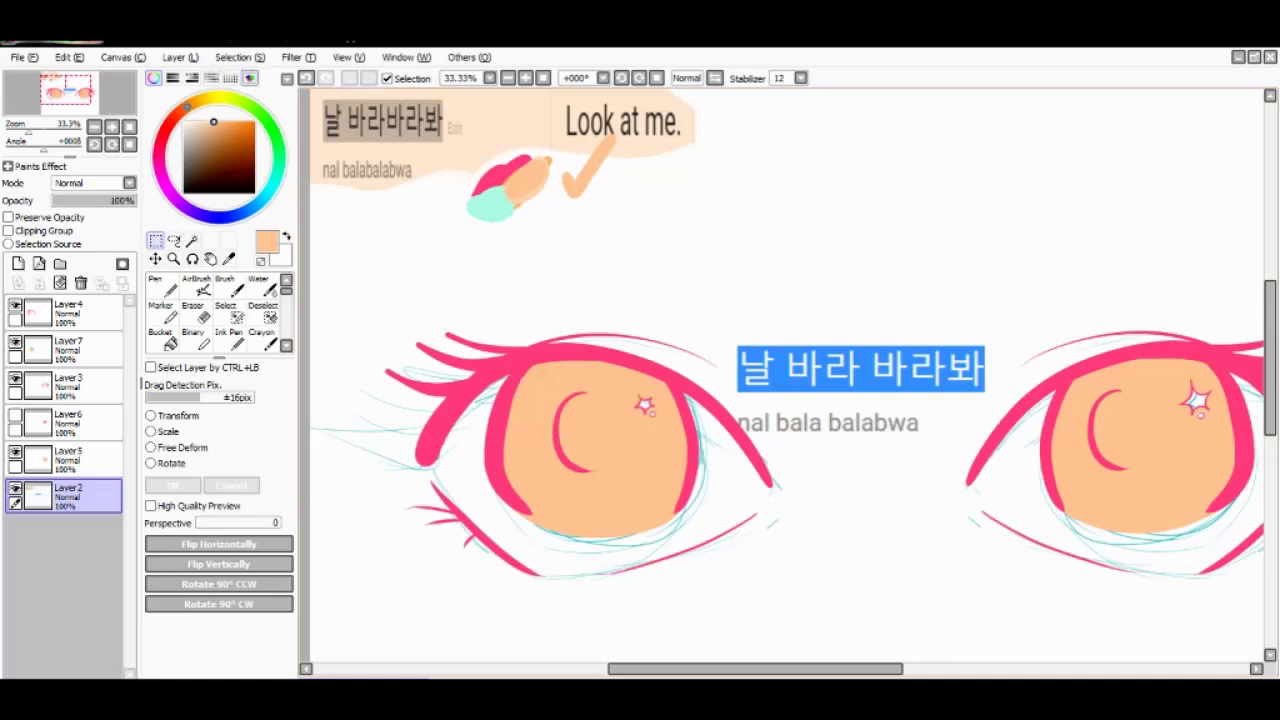
- Sample the mint swatch and handwrite "Look at me" on Layer7 above the pasted Korean phrase with the size 20 pen
{"action": "key", "text": "alt"}
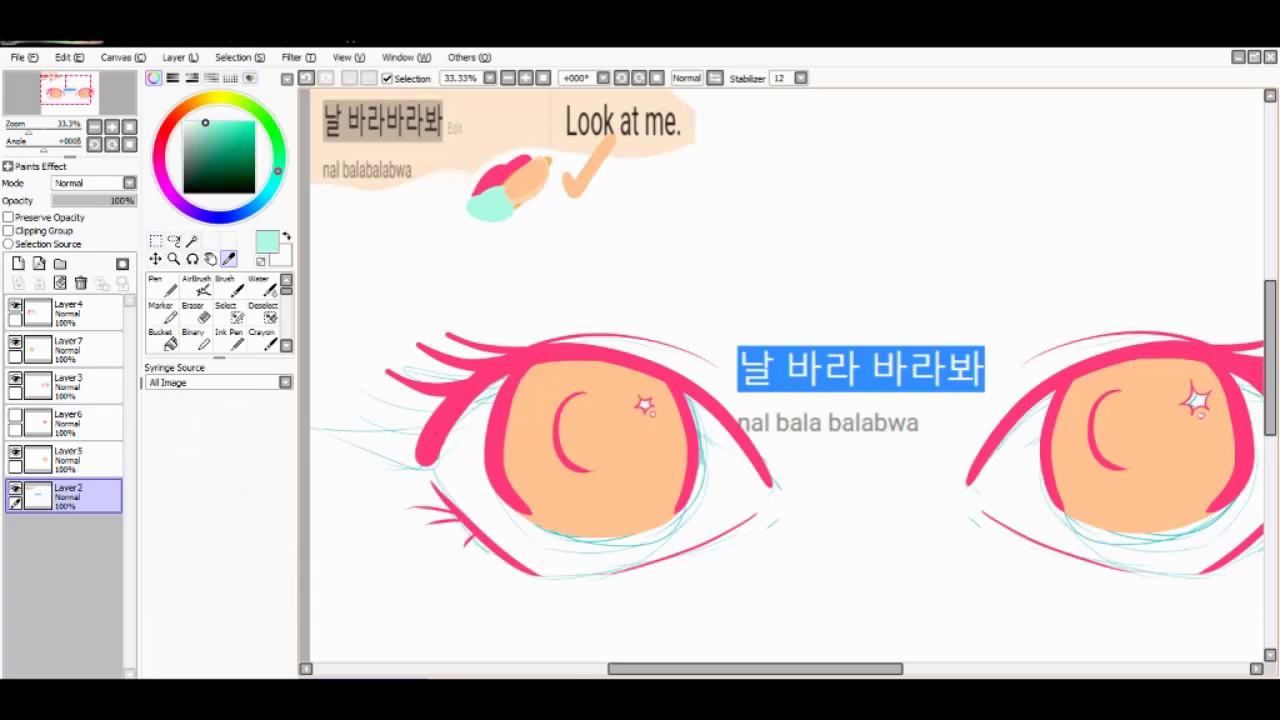
{"action": "left_click", "coordinate": [68, 350]}
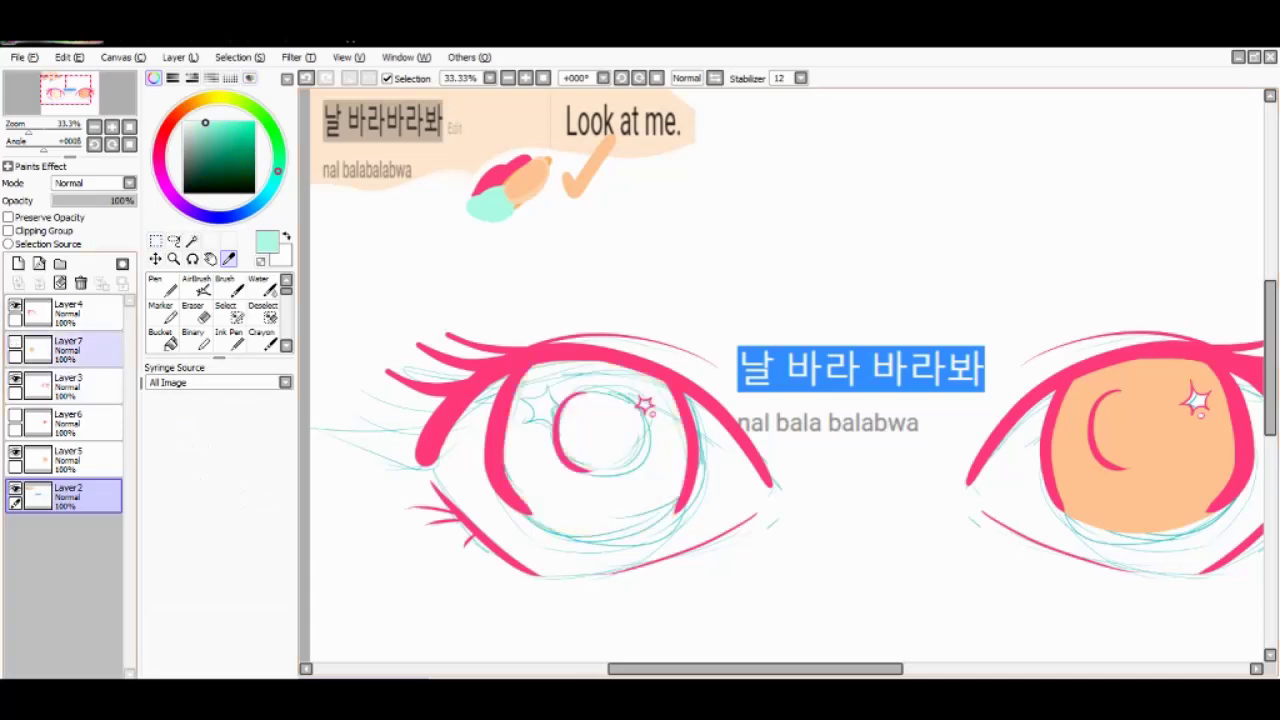
{"action": "key", "text": "ctrl+plus"}
{"action": "left_click_drag", "start_coordinate": [680, 520], "coordinate": [740, 400]}
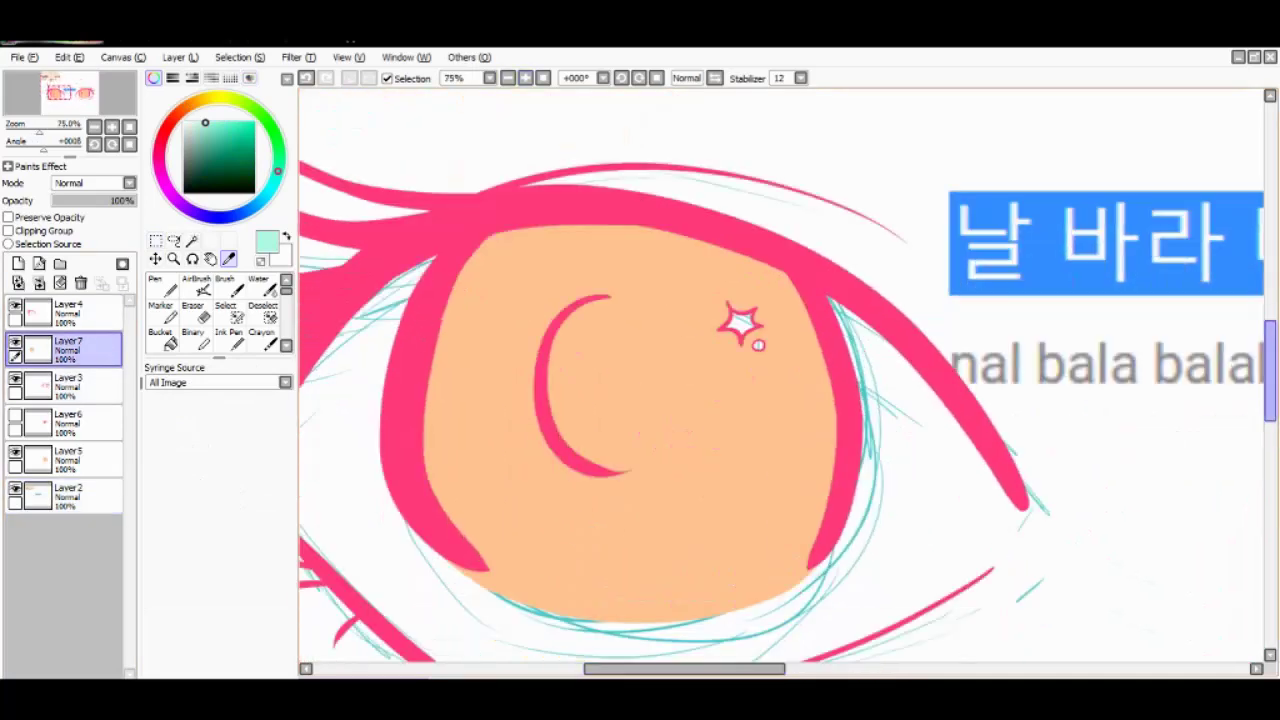
{"action": "left_click_drag", "start_coordinate": [1030, 574], "coordinate": [750, 652]}
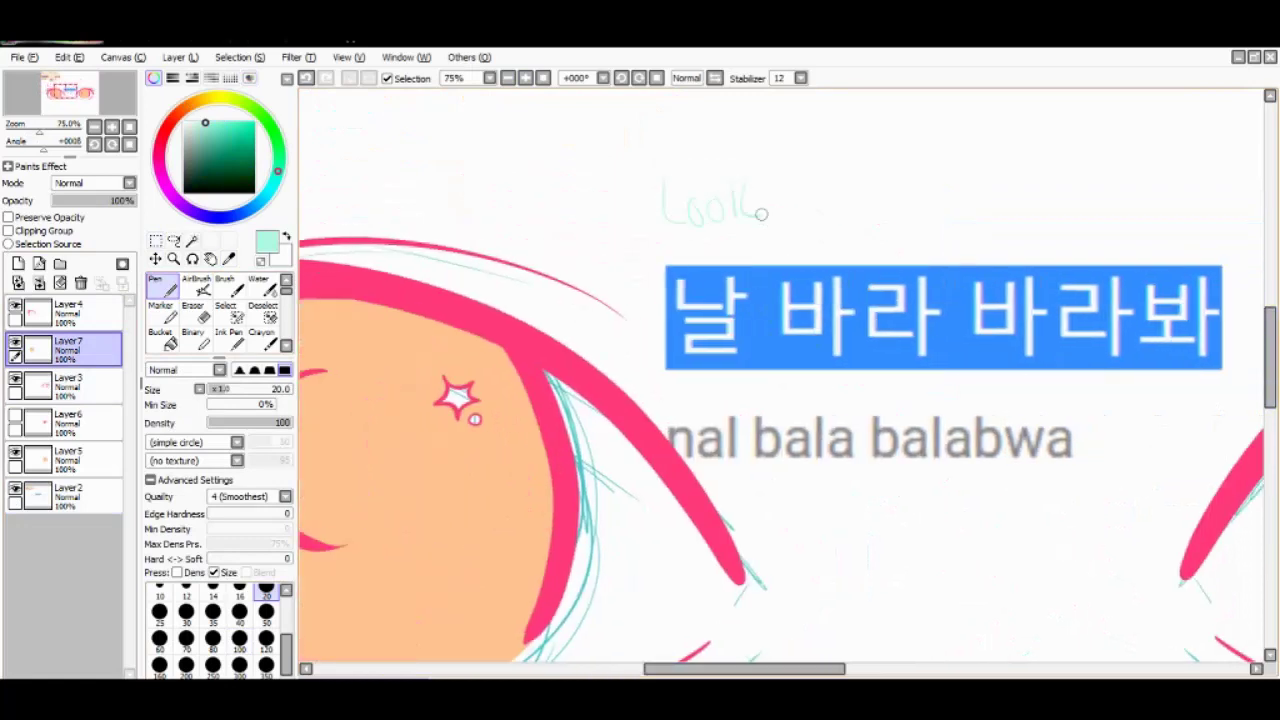
{"action": "left_click_drag", "start_coordinate": [838, 204], "coordinate": [848, 228]}
{"action": "left_click_drag", "start_coordinate": [855, 180], "coordinate": [858, 228]}
{"action": "left_click_drag", "start_coordinate": [842, 201], "coordinate": [872, 198]}
{"action": "left_click_drag", "start_coordinate": [928, 230], "coordinate": [991, 208]}
- Set the pen size to 35 and try lettering the syllable 날 in mint beneath the romanised text
{"action": "left_click", "coordinate": [213, 612]}
{"action": "left_click_drag", "start_coordinate": [802, 478], "coordinate": [830, 514]}
{"action": "left_click_drag", "start_coordinate": [857, 470], "coordinate": [857, 528]}
{"action": "left_click_drag", "start_coordinate": [857, 500], "coordinate": [872, 498]}
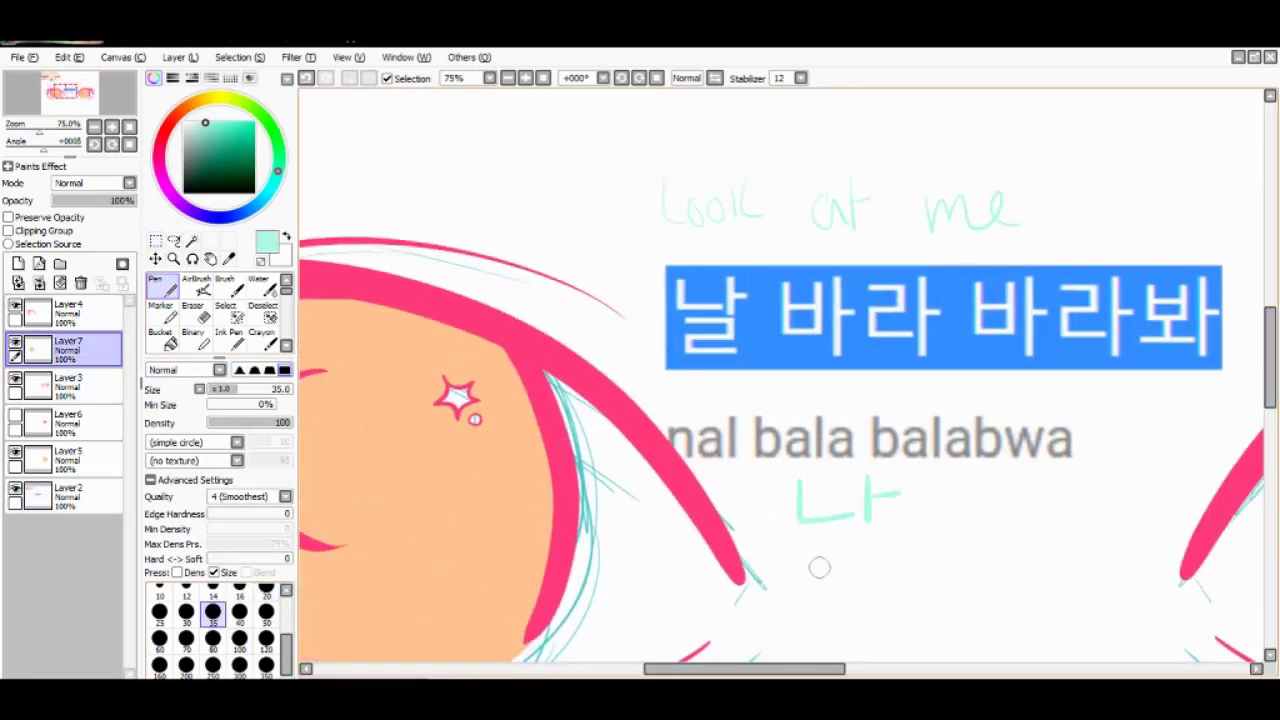
{"action": "left_click_drag", "start_coordinate": [822, 534], "coordinate": [878, 604]}
{"action": "key", "text": "ctrl+z"}
{"action": "key", "text": "ctrl+z"}
{"action": "key", "text": "ctrl+z"}
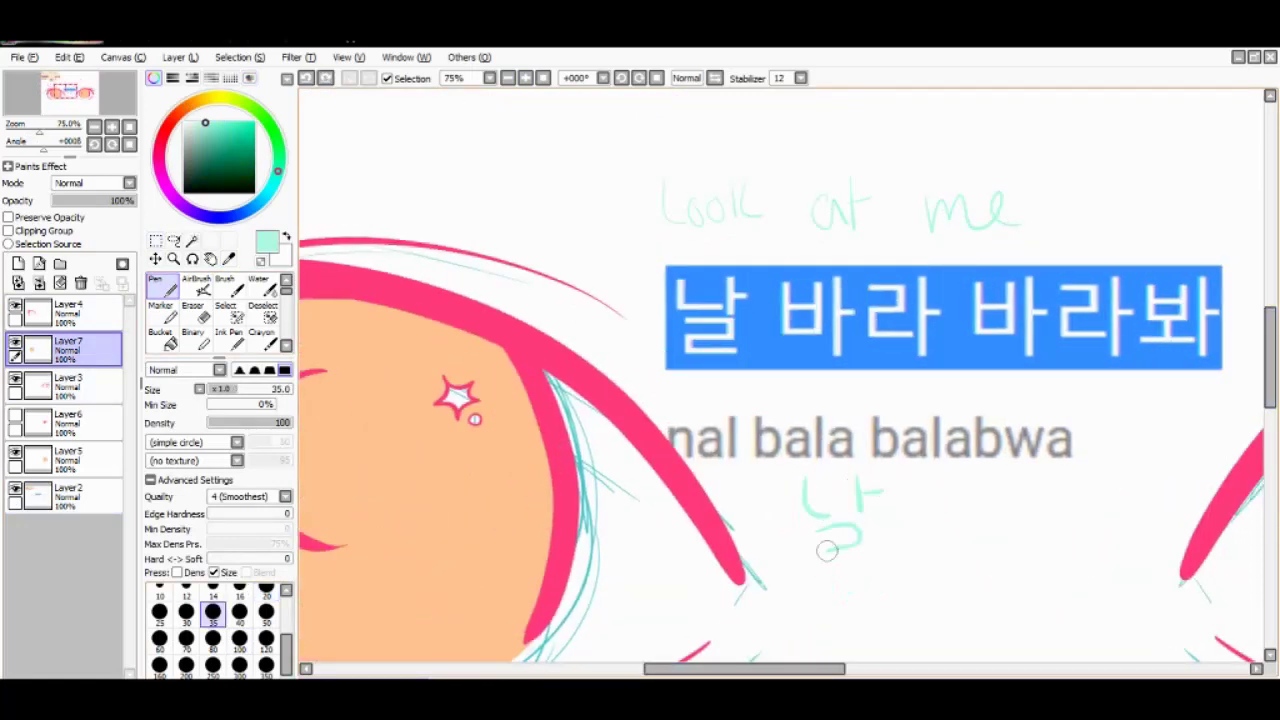
- Try lettering 날 바 in mint beneath the romanised text
{"action": "left_click_drag", "start_coordinate": [827, 550], "coordinate": [860, 570]}
{"action": "left_click_drag", "start_coordinate": [908, 470], "coordinate": [940, 520]}
{"action": "left_click_drag", "start_coordinate": [952, 468], "coordinate": [955, 548]}
{"action": "left_click_drag", "start_coordinate": [957, 508], "coordinate": [974, 506]}
{"action": "scroll", "coordinate": [994, 488], "scroll_direction": "right", "scroll_amount": 3}
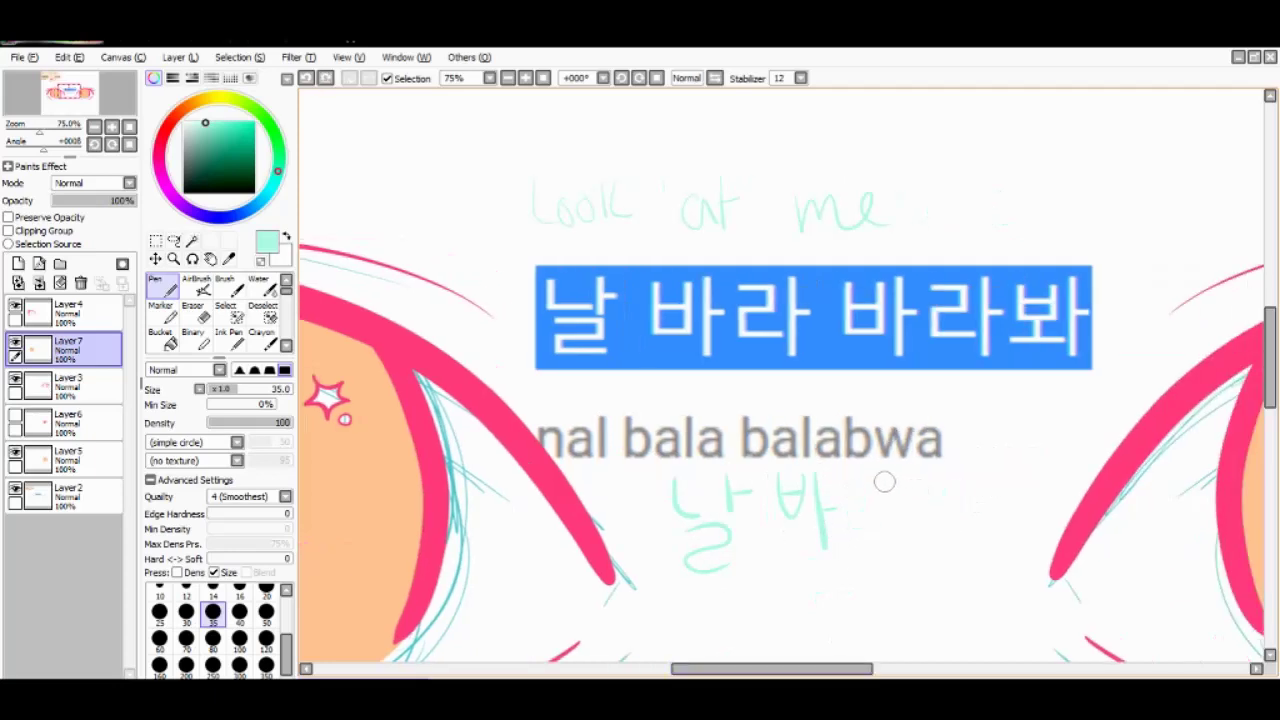
{"action": "left_click", "coordinate": [508, 78]}
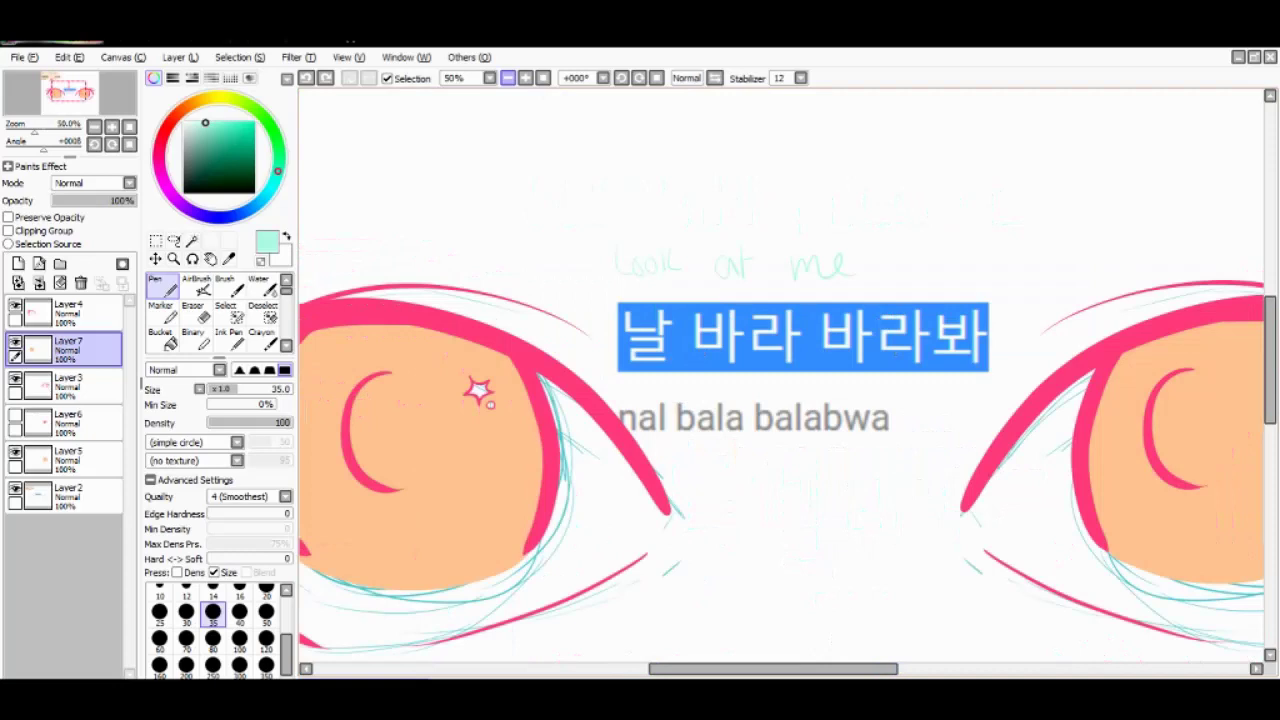
- Rotate the canvas view to -45° and handwrite 날 in mint on Layer2 above the left eye's upper lid
{"action": "key", "text": "Page_Up"}
{"action": "key", "text": "Delete"}
{"action": "key", "text": "Delete"}
{"action": "key", "text": "Delete"}
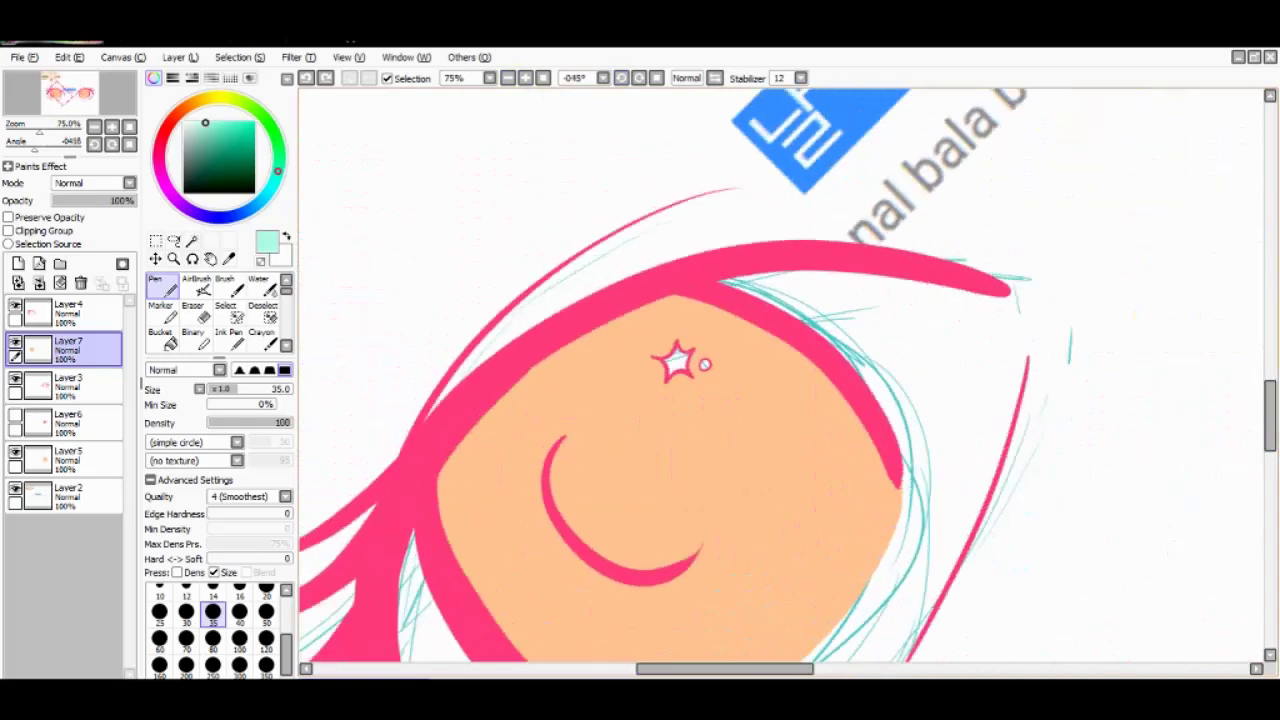
{"action": "scroll", "coordinate": [780, 375], "scroll_direction": "up", "scroll_amount": 1}
{"action": "left_click", "coordinate": [68, 492]}
{"action": "left_click_drag", "start_coordinate": [381, 224], "coordinate": [420, 262]}
{"action": "left_click_drag", "start_coordinate": [428, 210], "coordinate": [455, 308]}
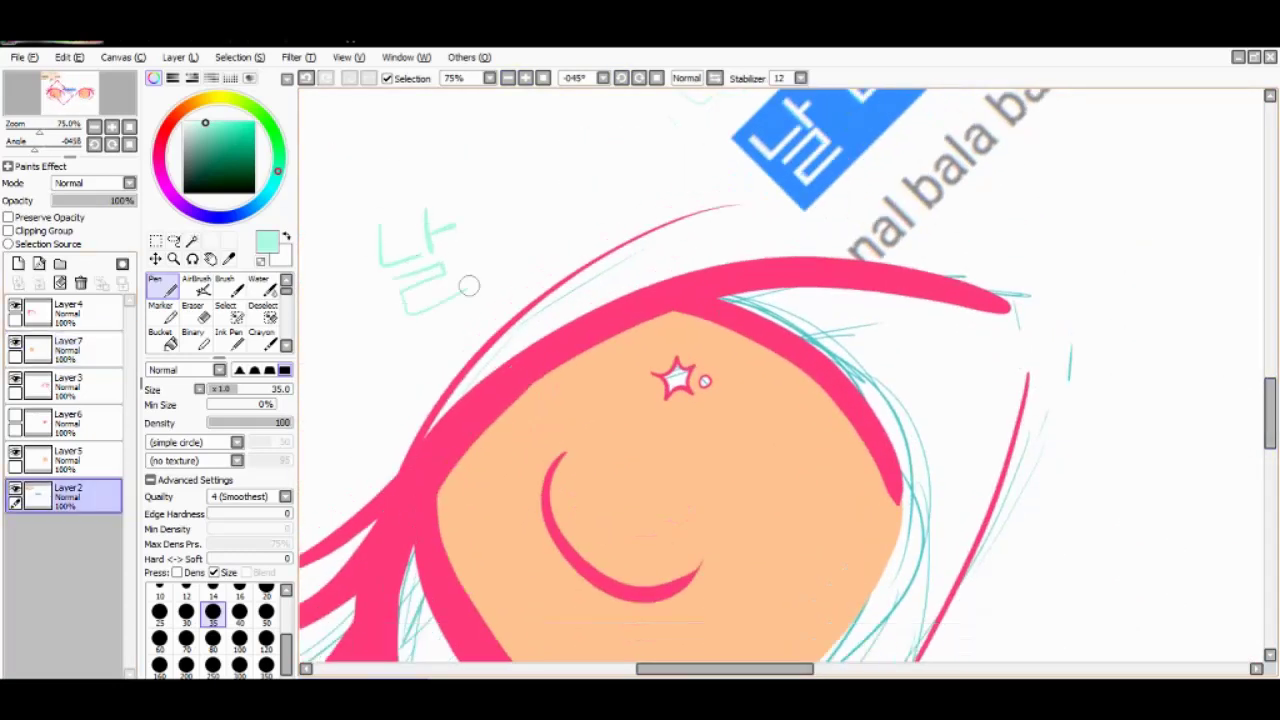
- Letter the syllable 날 in mint on Layer7 inside the left iris, just outside the lower part of the pink crescent
{"action": "left_click", "coordinate": [68, 348]}
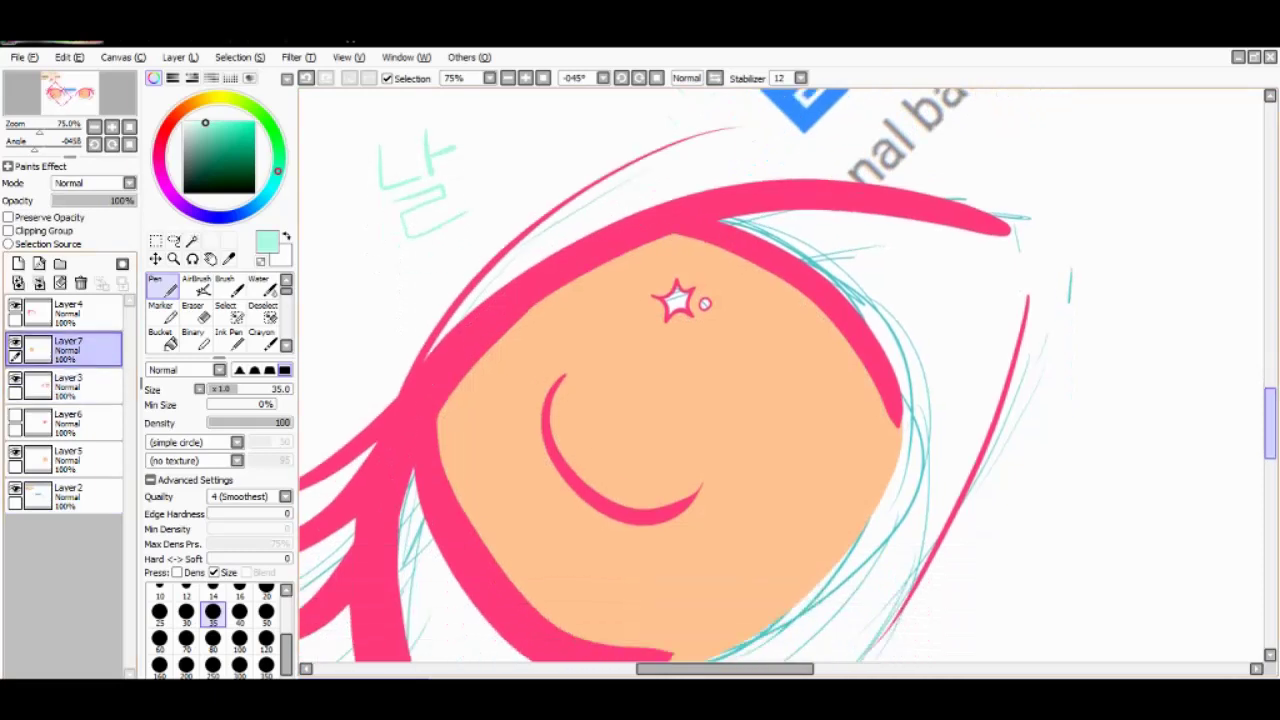
{"action": "scroll", "coordinate": [616, 521], "scroll_direction": "down", "scroll_amount": 2}
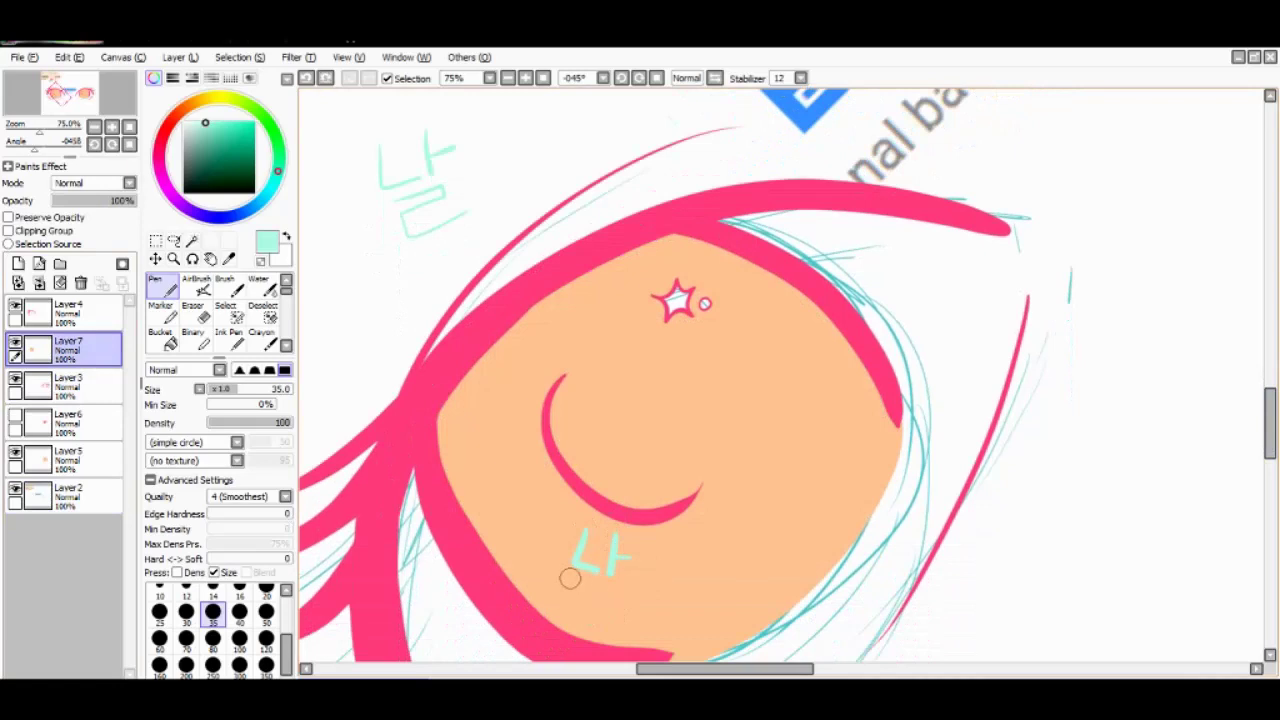
{"action": "left_click_drag", "start_coordinate": [611, 618], "coordinate": [653, 170]}
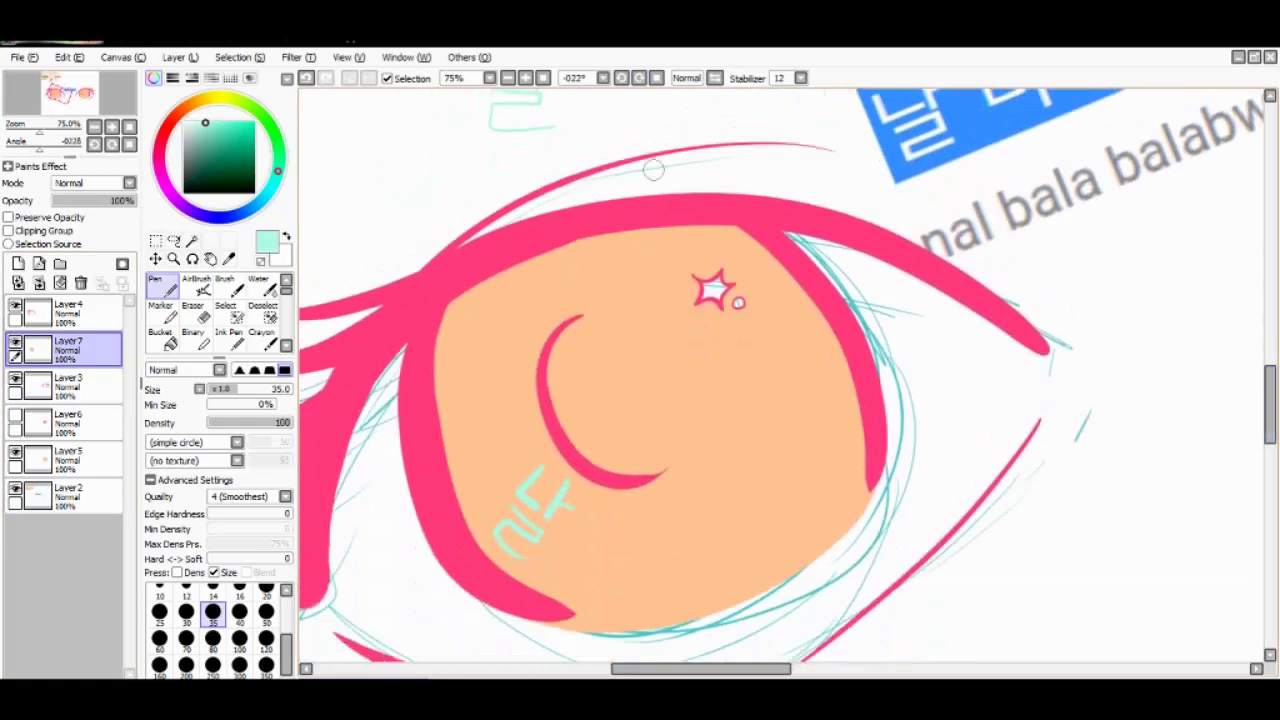
{"action": "left_click_drag", "start_coordinate": [682, 126], "coordinate": [345, 350]}
{"action": "scroll", "coordinate": [466, 471], "scroll_direction": "down", "scroll_amount": 5}
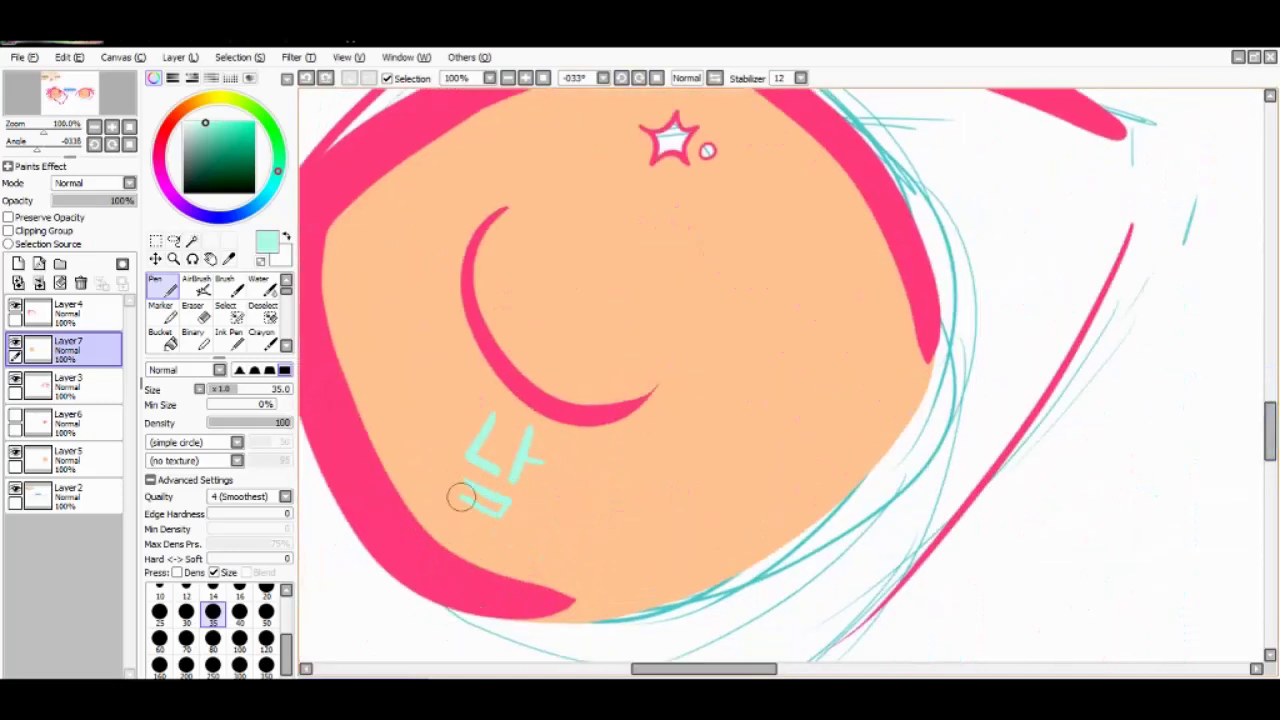
- Undo the lower consonant ㄹ of the 날 in the iris and redraw it beneath the upper strokes
{"action": "key", "text": "ctrl+z"}
{"action": "left_click_drag", "start_coordinate": [464, 494], "coordinate": [486, 523]}
{"action": "key", "text": "ctrl+z"}
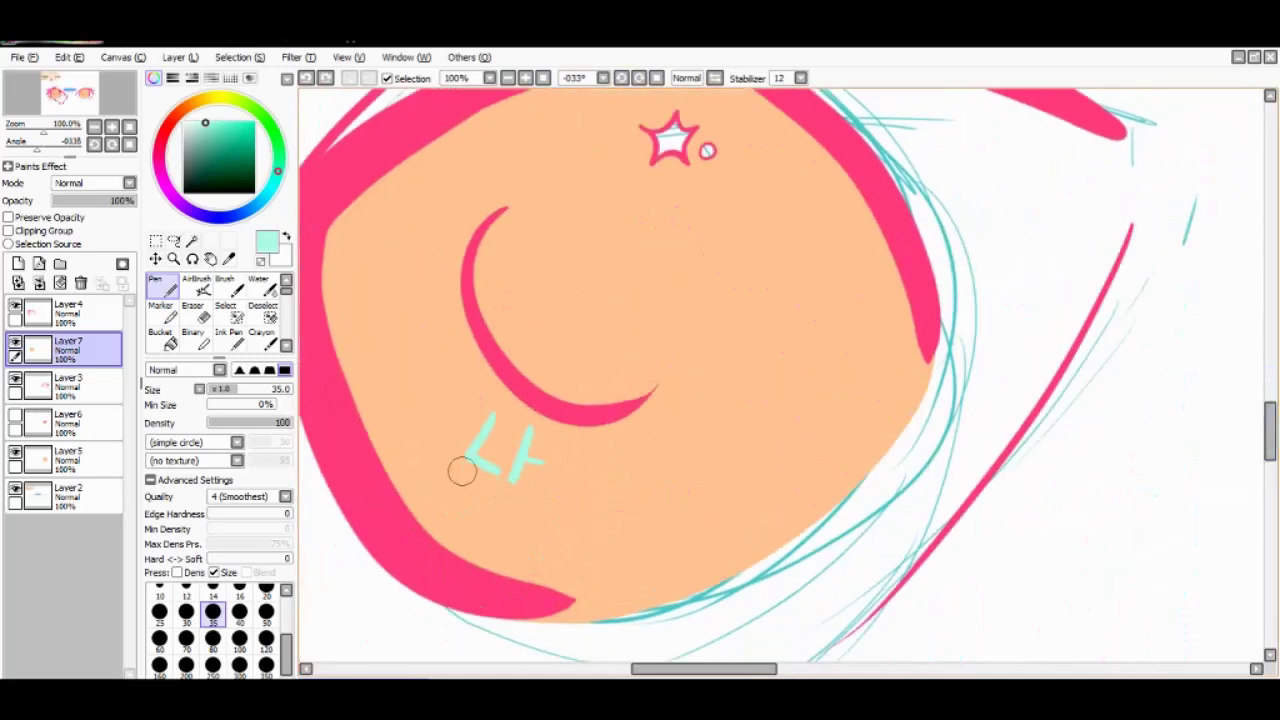
{"action": "left_click_drag", "start_coordinate": [460, 471], "coordinate": [488, 520]}
{"action": "scroll", "coordinate": [535, 463], "scroll_direction": "up", "scroll_amount": 4}
{"action": "scroll", "coordinate": [535, 463], "scroll_direction": "down", "scroll_amount": 4}
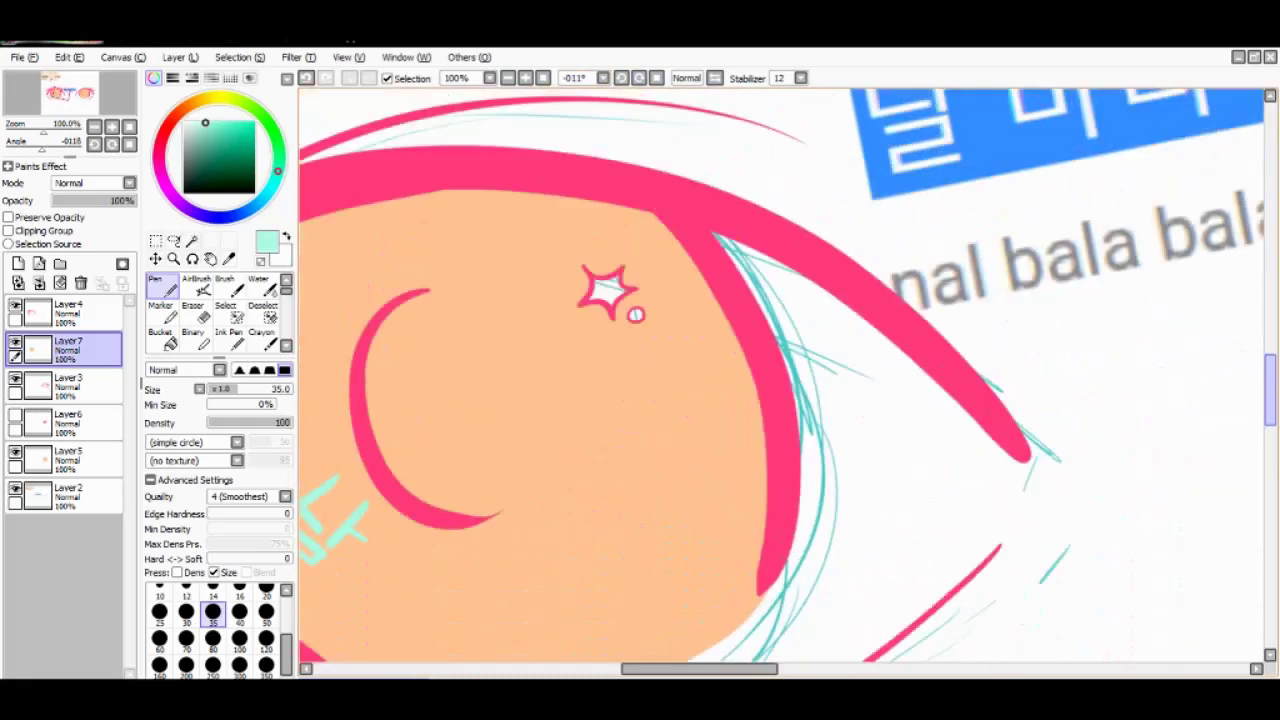
- Practise the syllable 바 in mint on Layer2 in the white of the left eye, near its inner corner
{"action": "scroll", "coordinate": [975, 420], "scroll_direction": "up", "scroll_amount": 4}
{"action": "left_click", "coordinate": [68, 495]}
{"action": "scroll", "coordinate": [975, 420], "scroll_direction": "down", "scroll_amount": 4}
{"action": "left_click_drag", "start_coordinate": [957, 395], "coordinate": [995, 428]}
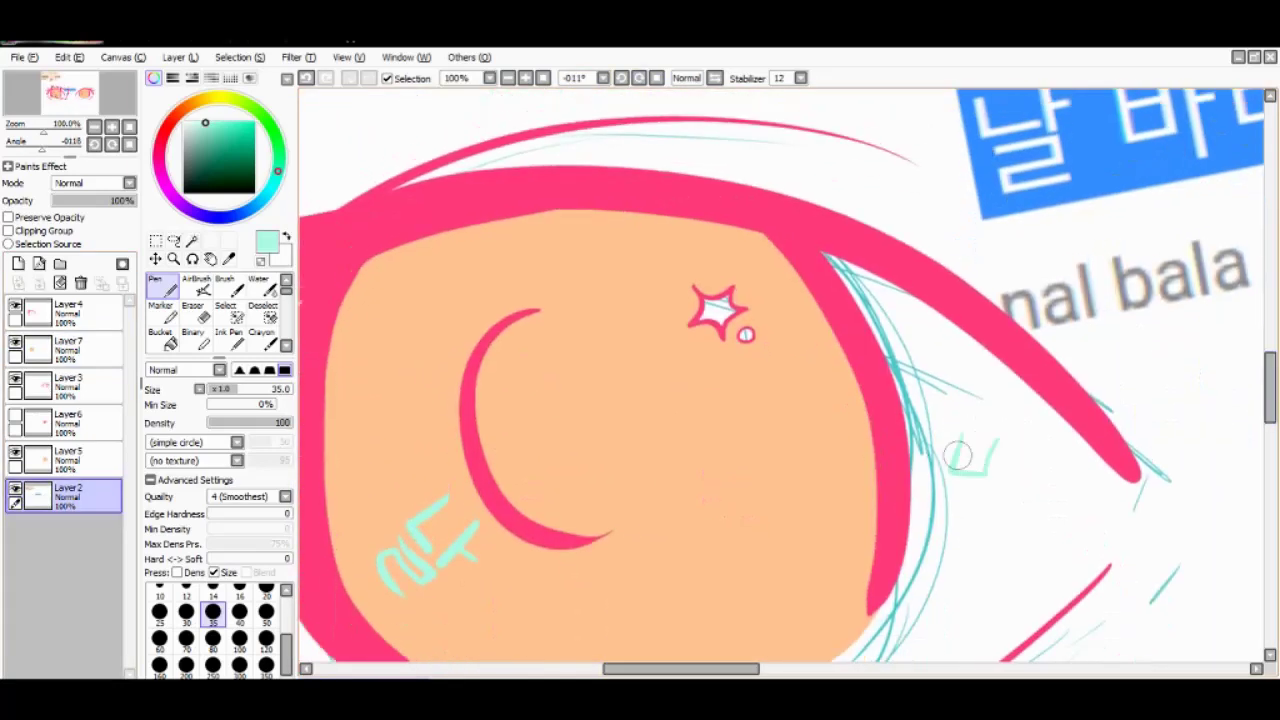
{"action": "scroll", "coordinate": [975, 420], "scroll_direction": "down", "scroll_amount": 1}
{"action": "scroll", "coordinate": [1063, 403], "scroll_direction": "up", "scroll_amount": 4}
{"action": "scroll", "coordinate": [1063, 403], "scroll_direction": "down", "scroll_amount": 4}
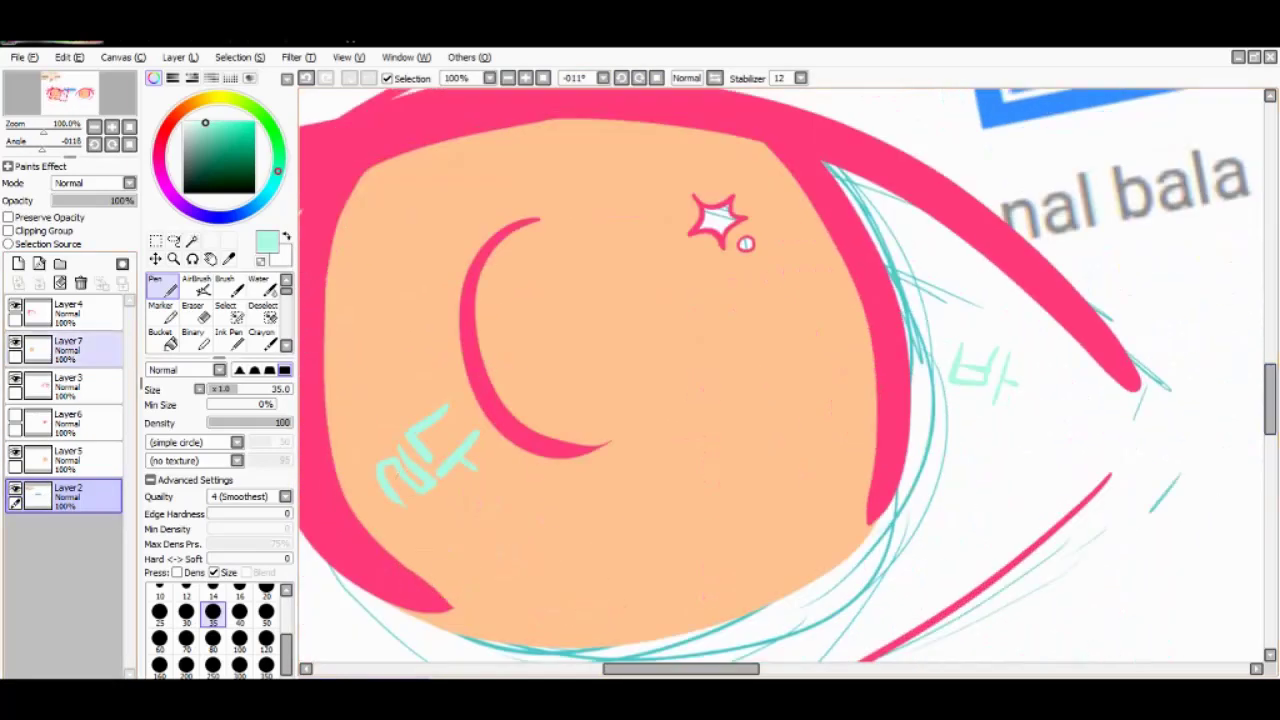
- Activate Layer7 and try lettering 바 next to 날 beneath the left iris's crescent, undoing the strokes
{"action": "left_click", "coordinate": [68, 348]}
{"action": "mouse_move", "coordinate": [511, 465]}
{"action": "left_mouse_down"}
{"action": "mouse_move", "coordinate": [497, 492]}
{"action": "mouse_move", "coordinate": [527, 498]}
{"action": "mouse_move", "coordinate": [527, 484]}
{"action": "mouse_move", "coordinate": [543, 548]}
{"action": "left_mouse_up"}
{"action": "left_click_drag", "start_coordinate": [546, 505], "coordinate": [560, 510]}
{"action": "key", "text": "ctrl+z"}
{"action": "key", "text": "ctrl+z"}
{"action": "key", "text": "ctrl+z"}
{"action": "key", "text": "ctrl+z"}
{"action": "key", "text": "ctrl+z"}
{"action": "key", "text": "ctrl+z"}
{"action": "key", "text": "ctrl+z"}
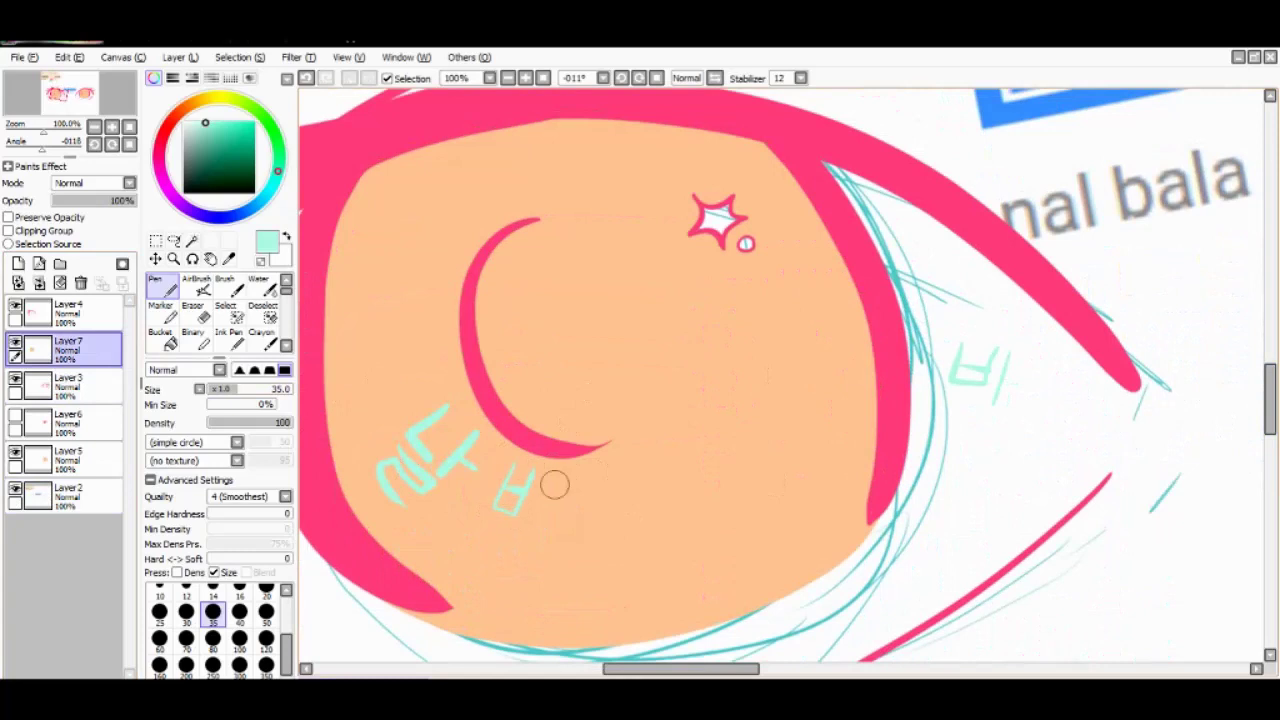
- Compare versions of the 바 strokes by undoing and redoing them, ending with them undone
{"action": "key", "text": "ctrl+z"}
{"action": "key", "text": "ctrl+y"}
{"action": "key", "text": "ctrl+y"}
{"action": "key", "text": "ctrl+y"}
{"action": "key", "text": "ctrl+y"}
{"action": "key", "text": "ctrl+y"}
{"action": "key", "text": "ctrl+z"}
{"action": "key", "text": "ctrl+z"}
{"action": "key", "text": "ctrl+z"}
{"action": "key", "text": "ctrl+z"}
{"action": "key", "text": "ctrl+z"}
{"action": "key", "text": "ctrl+z"}
- Check the pasted Korean phrase and letter 바 in mint beside 날 beneath the left iris's crescent, redoing unsatisfactory strokes
{"action": "scroll", "coordinate": [543, 532], "scroll_direction": "up", "scroll_amount": 5}
{"action": "scroll", "coordinate": [543, 532], "scroll_direction": "right", "scroll_amount": 2}
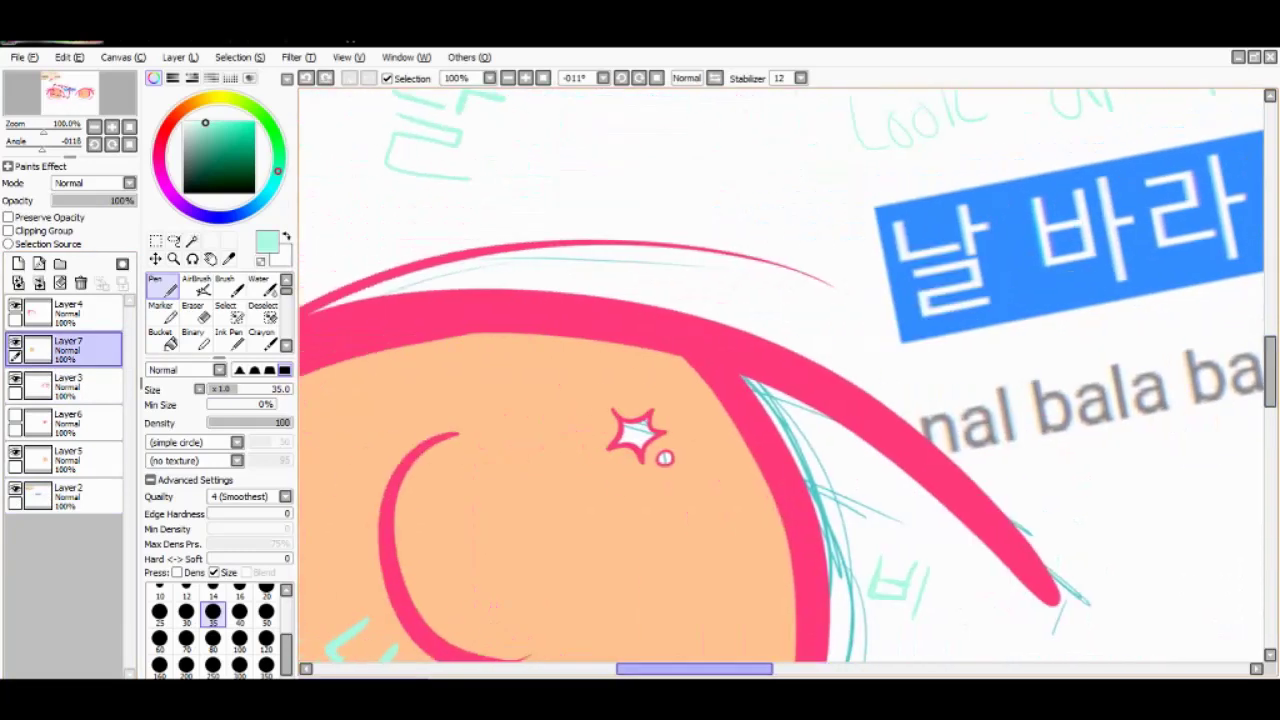
{"action": "scroll", "coordinate": [543, 532], "scroll_direction": "down", "scroll_amount": 5}
{"action": "scroll", "coordinate": [549, 459], "scroll_direction": "left", "scroll_amount": 2}
{"action": "mouse_move", "coordinate": [549, 459]}
{"action": "left_mouse_down"}
{"action": "mouse_move", "coordinate": [685, 461]}
{"action": "mouse_move", "coordinate": [753, 426]}
{"action": "mouse_move", "coordinate": [754, 343]}
{"action": "left_mouse_up"}
{"action": "key", "text": "ctrl+z"}
{"action": "key", "text": "ctrl+z"}
{"action": "key", "text": "ctrl+z"}
{"action": "key", "text": "ctrl+z"}
{"action": "left_click_drag", "start_coordinate": [576, 476], "coordinate": [568, 505]}
{"action": "left_click_drag", "start_coordinate": [595, 463], "coordinate": [595, 558]}
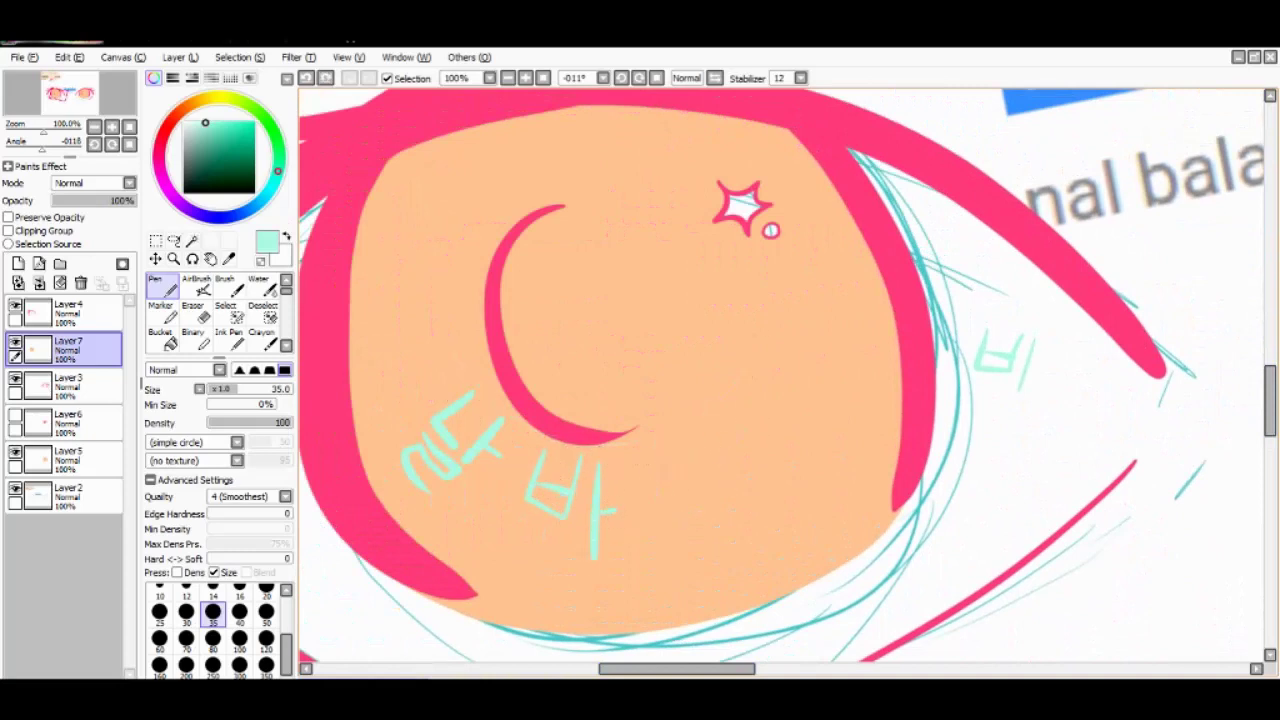
- Letter 라 in mint beside 바 beneath the left iris's crescent and check the pasted Korean phrase for the remaining syllables
{"action": "left_click_drag", "start_coordinate": [664, 453], "coordinate": [714, 443]}
{"action": "left_click_drag", "start_coordinate": [738, 390], "coordinate": [743, 457]}
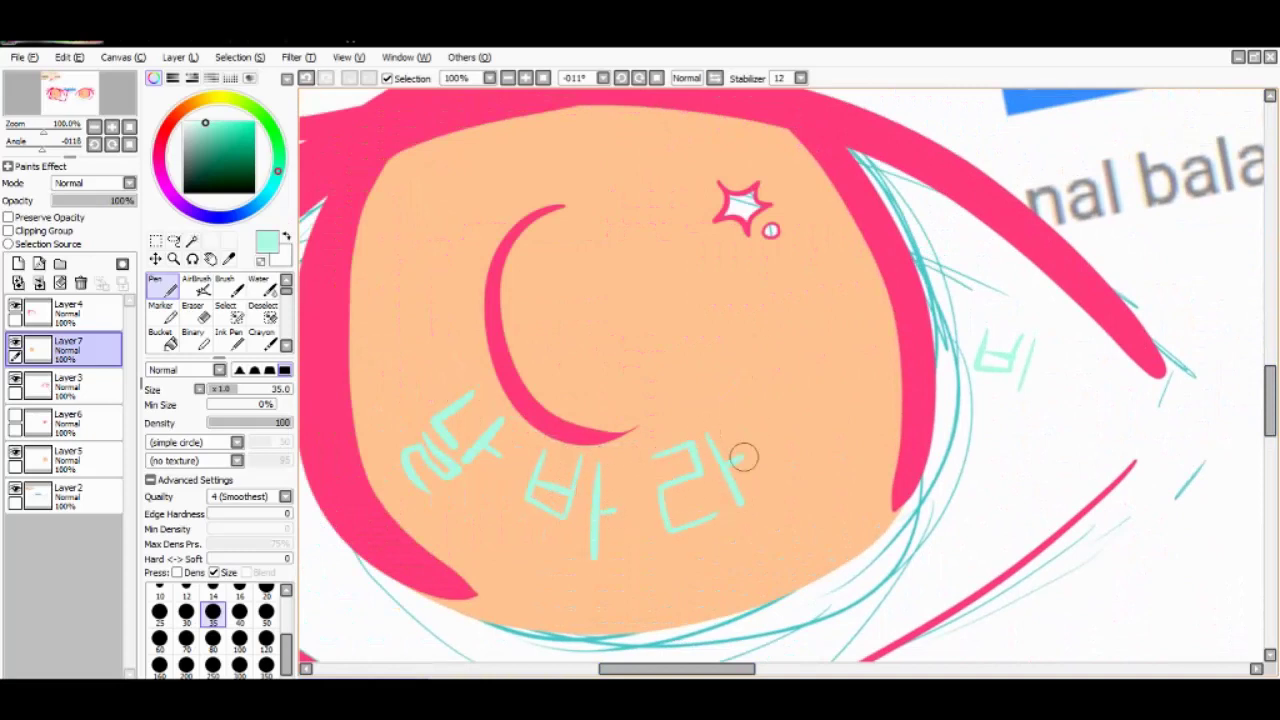
{"action": "scroll", "coordinate": [792, 648], "scroll_direction": "right", "scroll_amount": 5}
{"action": "scroll", "coordinate": [792, 648], "scroll_direction": "up", "scroll_amount": 3}
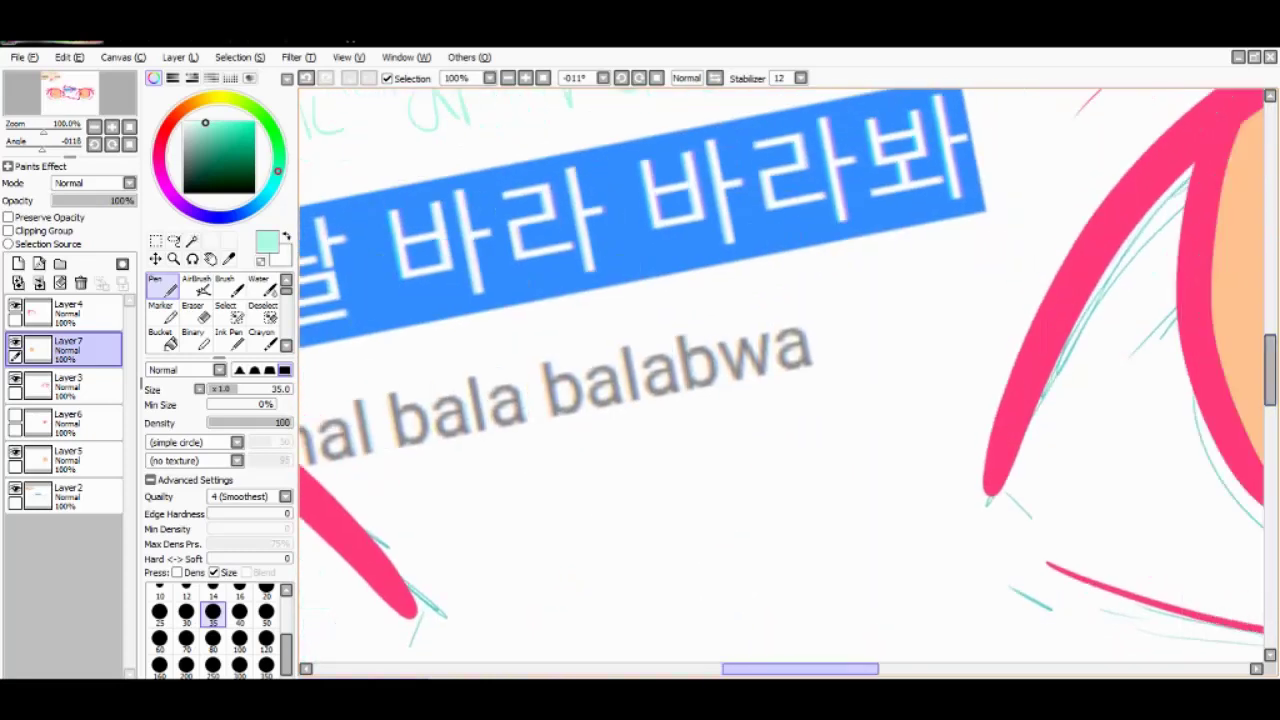
- Activate Layer5 and letter 바 in mint beneath the right iris's crescent, tilted to follow the curve
{"action": "scroll", "coordinate": [792, 648], "scroll_direction": "right", "scroll_amount": 5}
{"action": "key", "text": "Delete"}
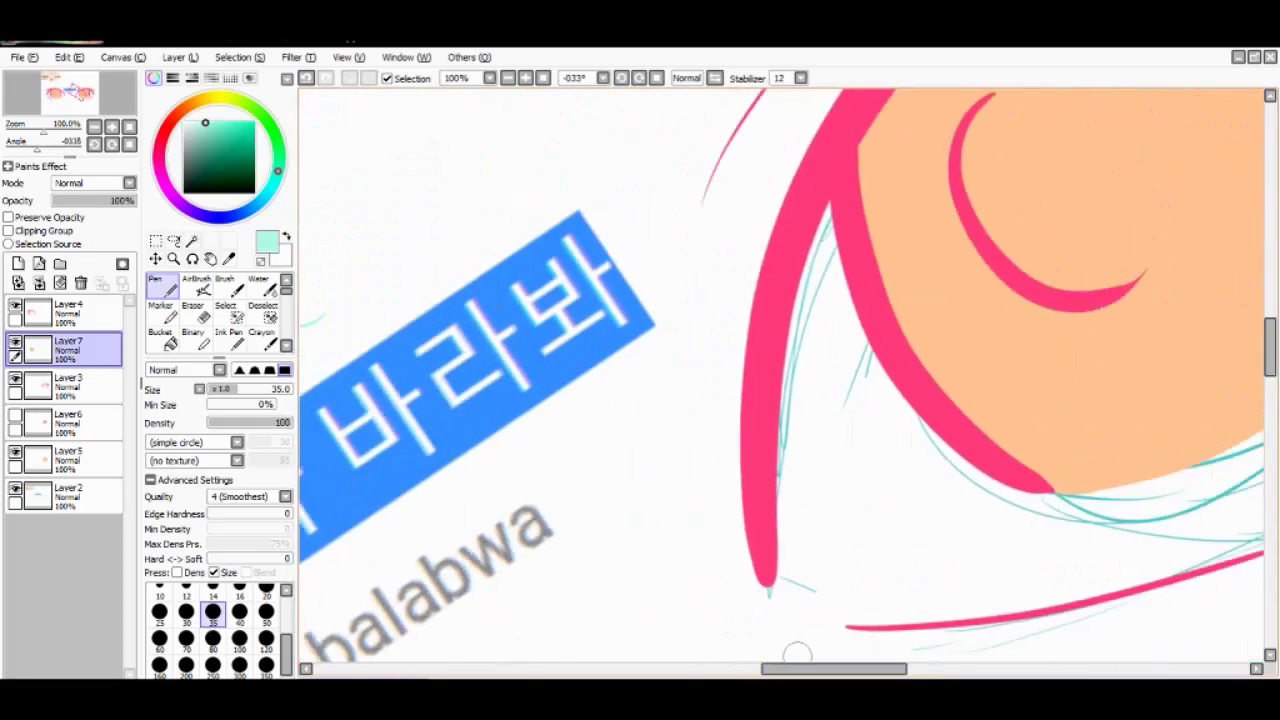
{"action": "left_click", "coordinate": [68, 420]}
{"action": "scroll", "coordinate": [660, 612], "scroll_direction": "right", "scroll_amount": 2}
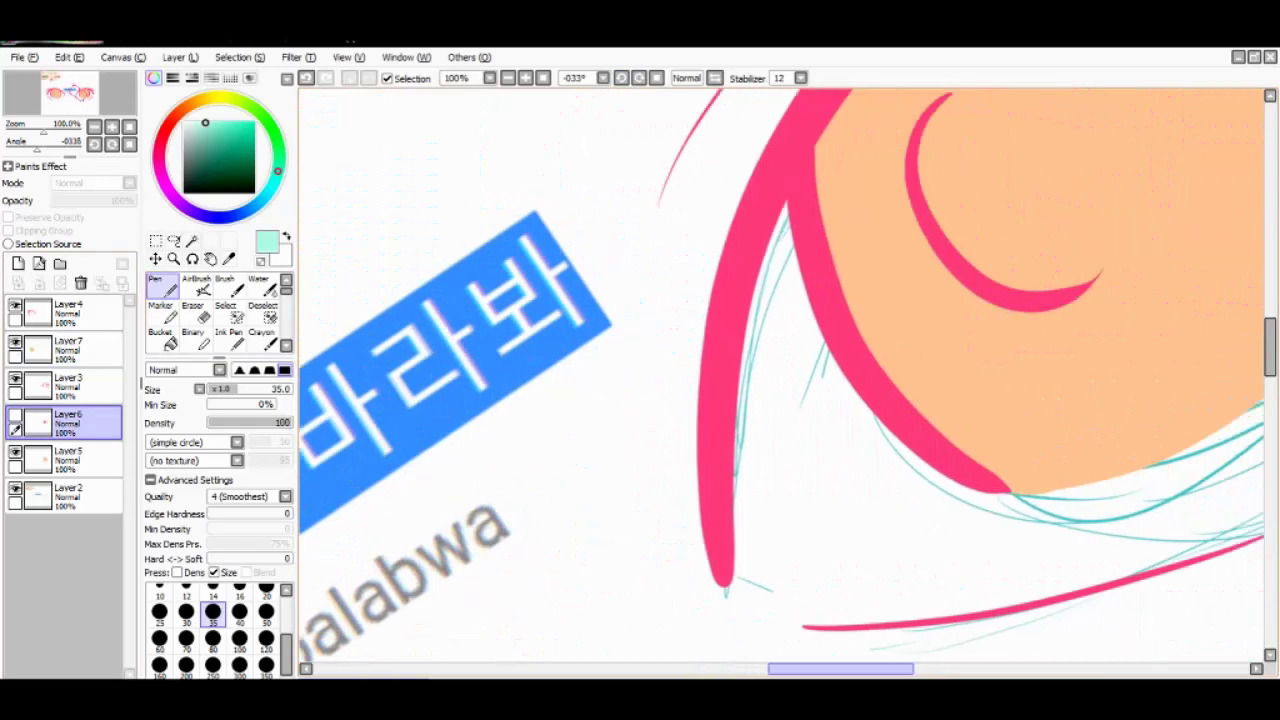
{"action": "scroll", "coordinate": [660, 612], "scroll_direction": "left", "scroll_amount": 6}
{"action": "scroll", "coordinate": [660, 612], "scroll_direction": "right", "scroll_amount": 8}
{"action": "left_click", "coordinate": [68, 457]}
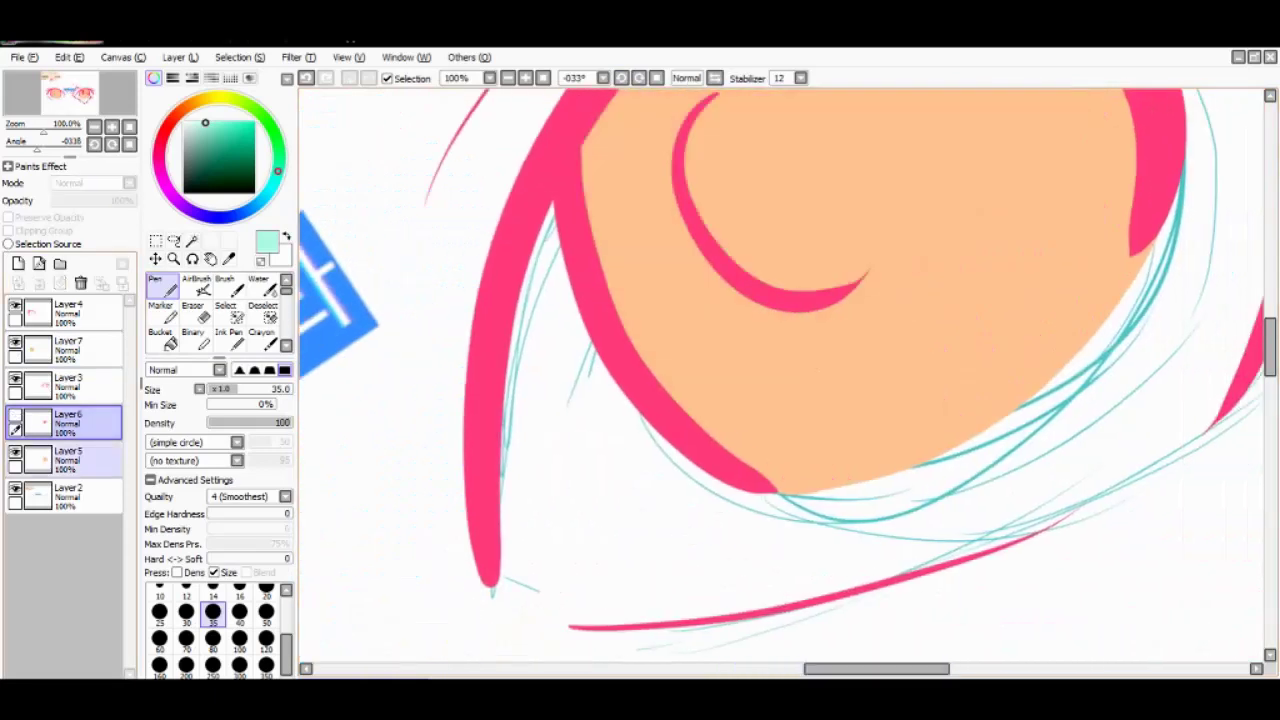
{"action": "mouse_move", "coordinate": [751, 314]}
{"action": "left_mouse_down"}
{"action": "mouse_move", "coordinate": [789, 324]}
{"action": "mouse_move", "coordinate": [763, 347]}
{"action": "mouse_move", "coordinate": [750, 340]}
{"action": "mouse_move", "coordinate": [812, 415]}
{"action": "left_mouse_up"}
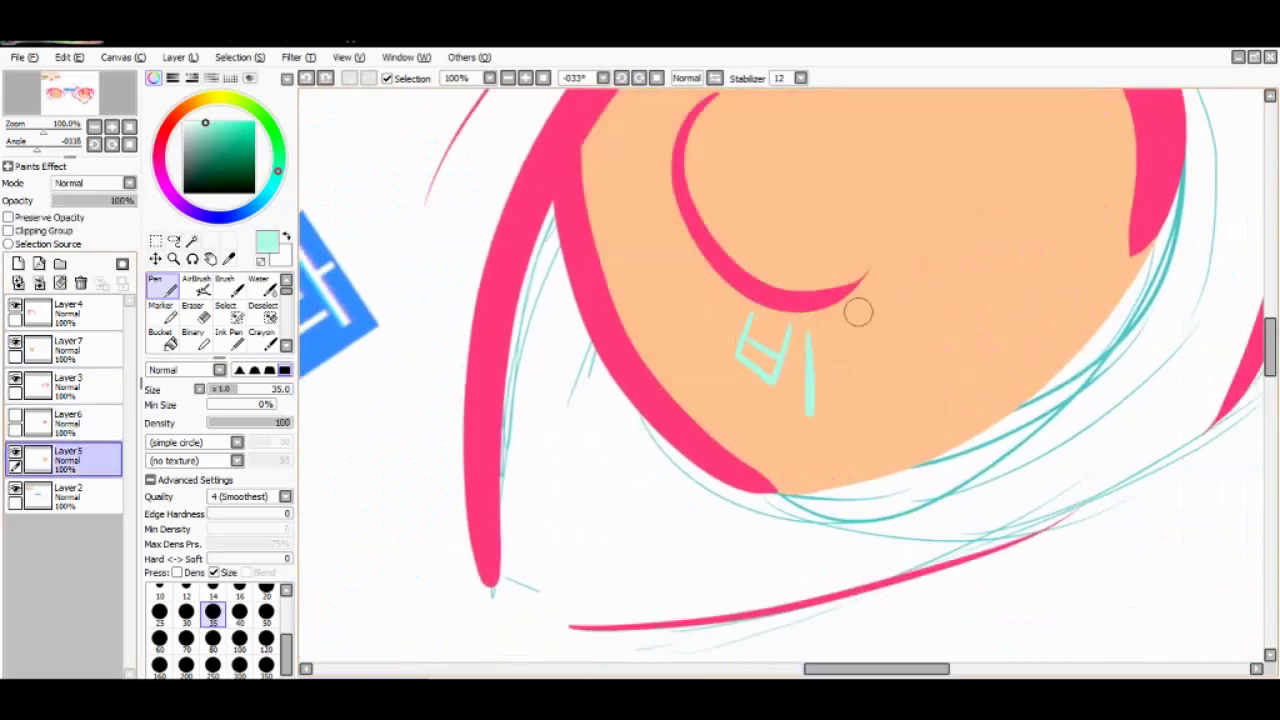
{"action": "left_click_drag", "start_coordinate": [812, 370], "coordinate": [843, 370]}
- Letter 라 in mint beside 바 on the right iris with the canvas unrotated, redrawing its long vertical stroke
{"action": "left_click_drag", "start_coordinate": [877, 668], "coordinate": [893, 668]}
{"action": "key", "text": "Home"}
{"action": "left_click_drag", "start_coordinate": [790, 302], "coordinate": [832, 378]}
{"action": "left_click_drag", "start_coordinate": [862, 306], "coordinate": [862, 378]}
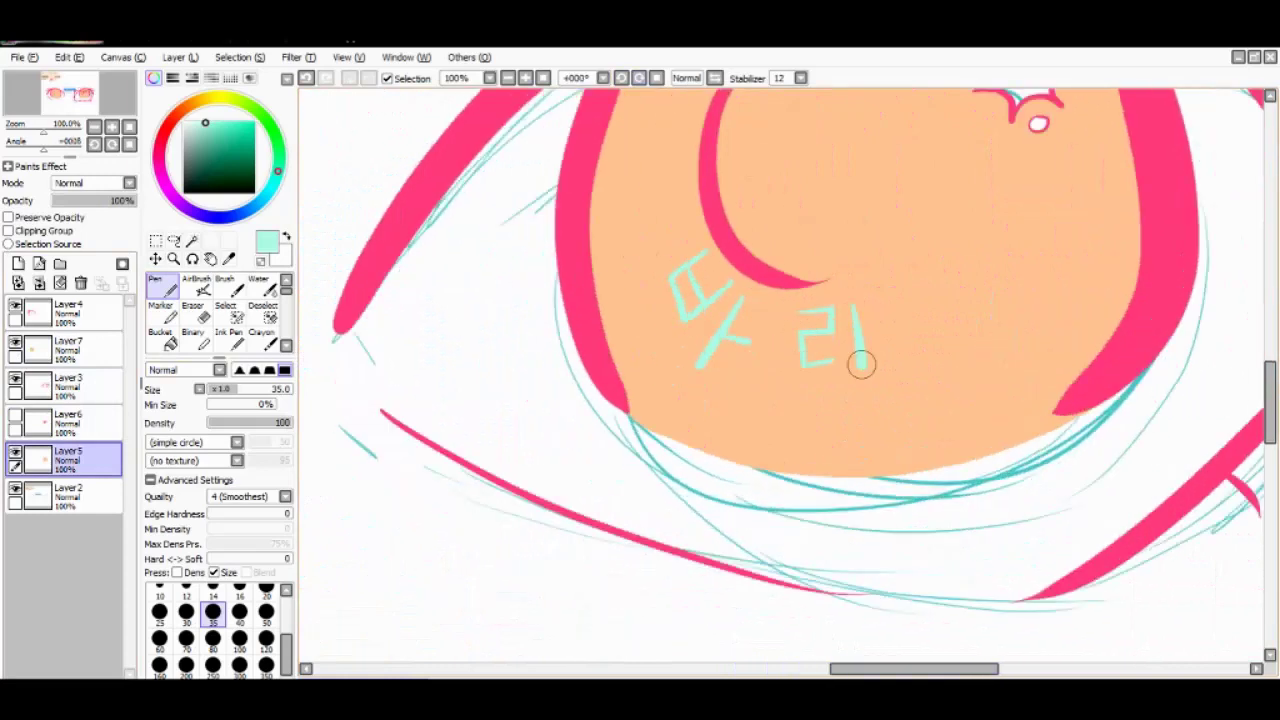
{"action": "scroll", "coordinate": [862, 363], "scroll_direction": "left", "scroll_amount": 4}
{"action": "scroll", "coordinate": [862, 363], "scroll_direction": "up", "scroll_amount": 3}
{"action": "scroll", "coordinate": [780, 380], "scroll_direction": "right", "scroll_amount": 4}
{"action": "scroll", "coordinate": [780, 380], "scroll_direction": "down", "scroll_amount": 2}
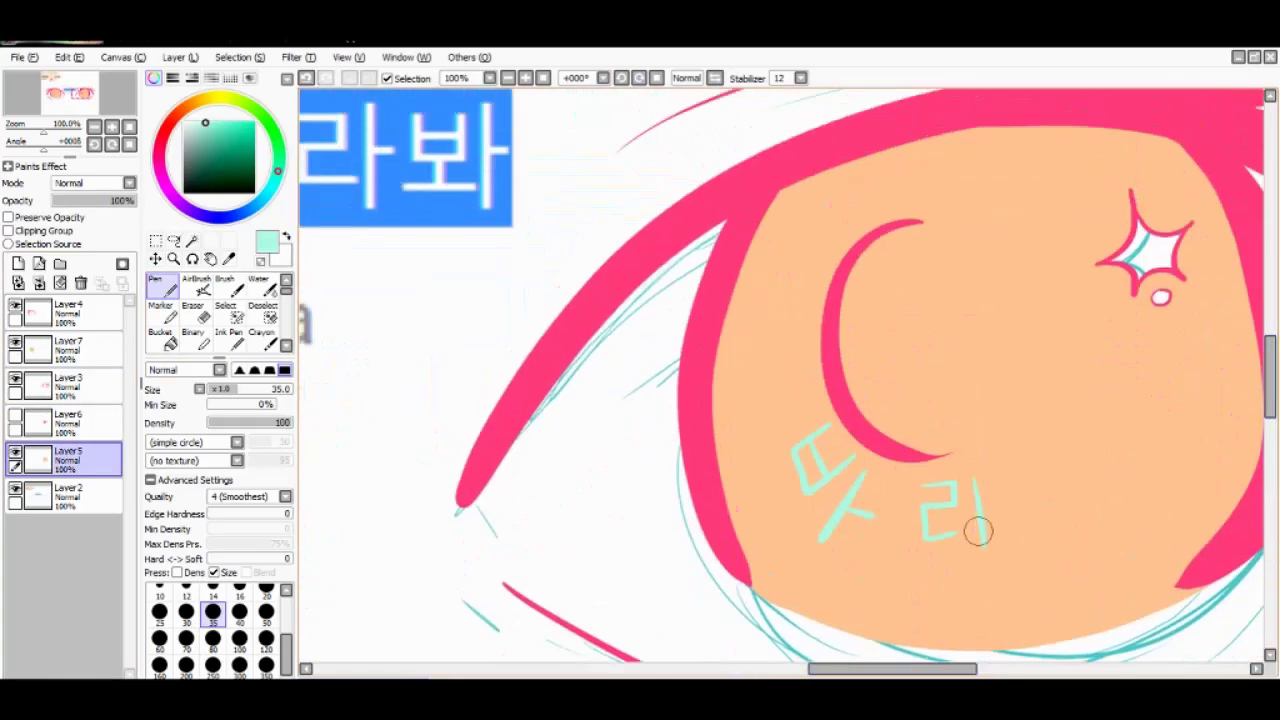
{"action": "key", "text": "ctrl+z"}
{"action": "left_click_drag", "start_coordinate": [981, 548], "coordinate": [983, 487]}
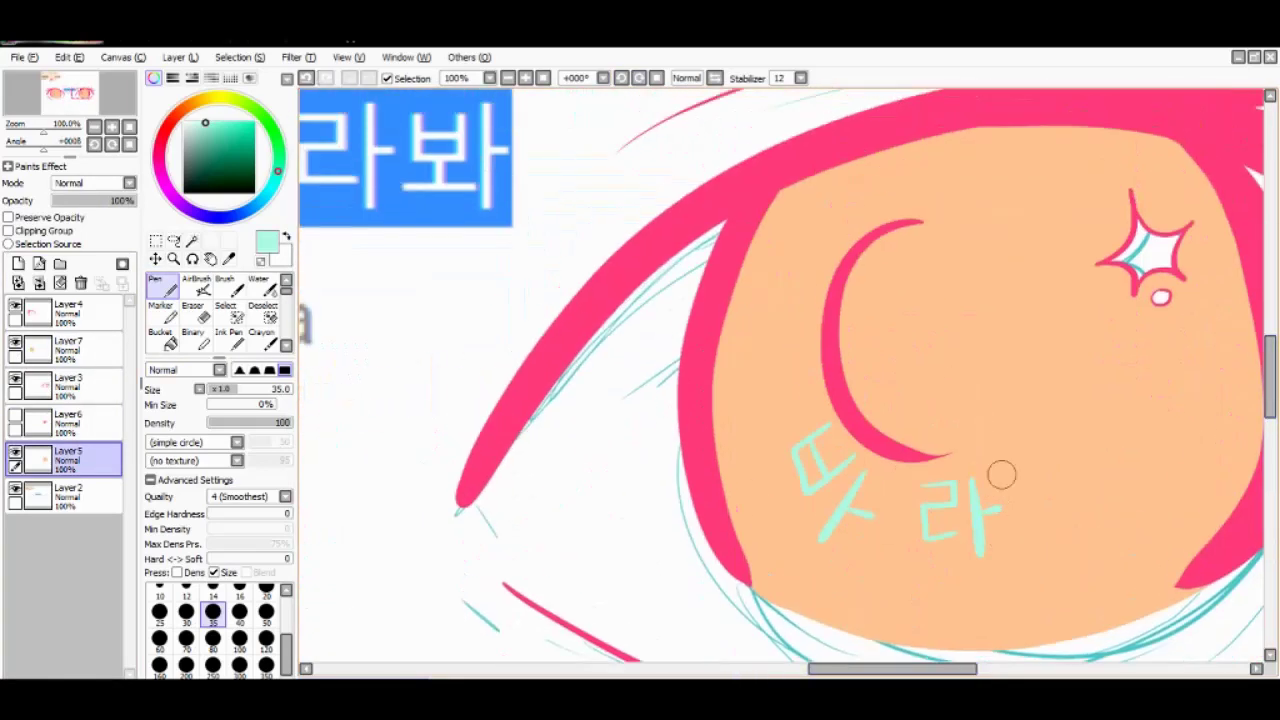
{"action": "left_click_drag", "start_coordinate": [941, 318], "coordinate": [950, 360]}
{"action": "key", "text": "ctrl+z"}
{"action": "key", "text": "ctrl+z"}
- Rotate the canvas to 11° and letter 봐 in mint beside 라 on the right iris, comparing it with the pasted Korean phrase
{"action": "key", "text": "End"}
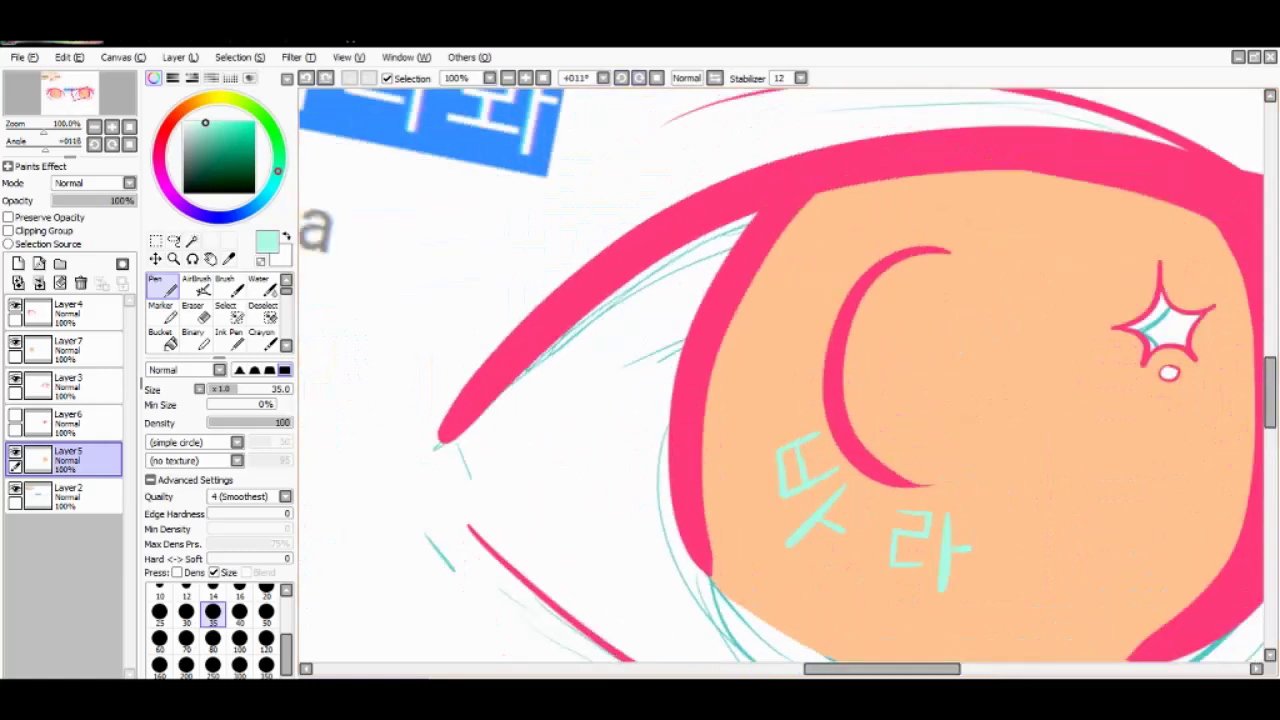
{"action": "scroll", "coordinate": [780, 380], "scroll_direction": "down", "scroll_amount": 1}
{"action": "scroll", "coordinate": [780, 380], "scroll_direction": "down", "scroll_amount": 2}
{"action": "left_click_drag", "start_coordinate": [1020, 460], "coordinate": [1027, 541]}
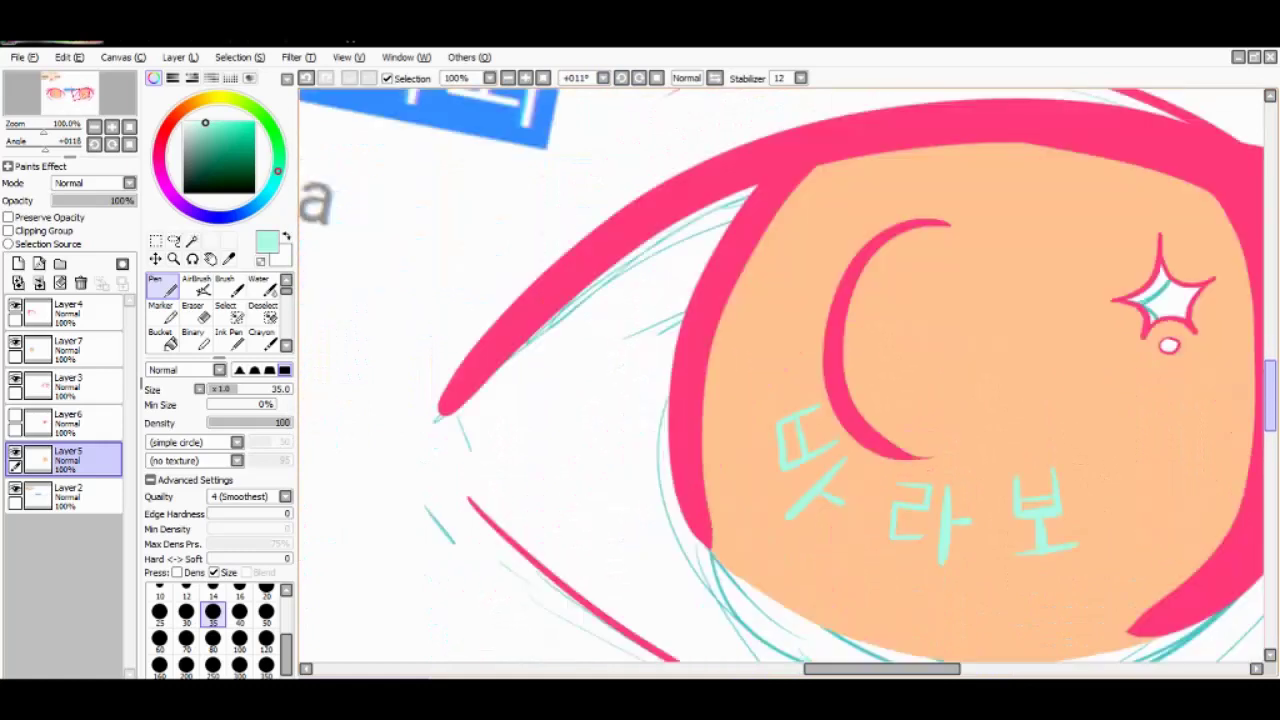
{"action": "left_click_drag", "start_coordinate": [1080, 450], "coordinate": [1090, 515]}
{"action": "scroll", "coordinate": [1090, 477], "scroll_direction": "up", "scroll_amount": 3}
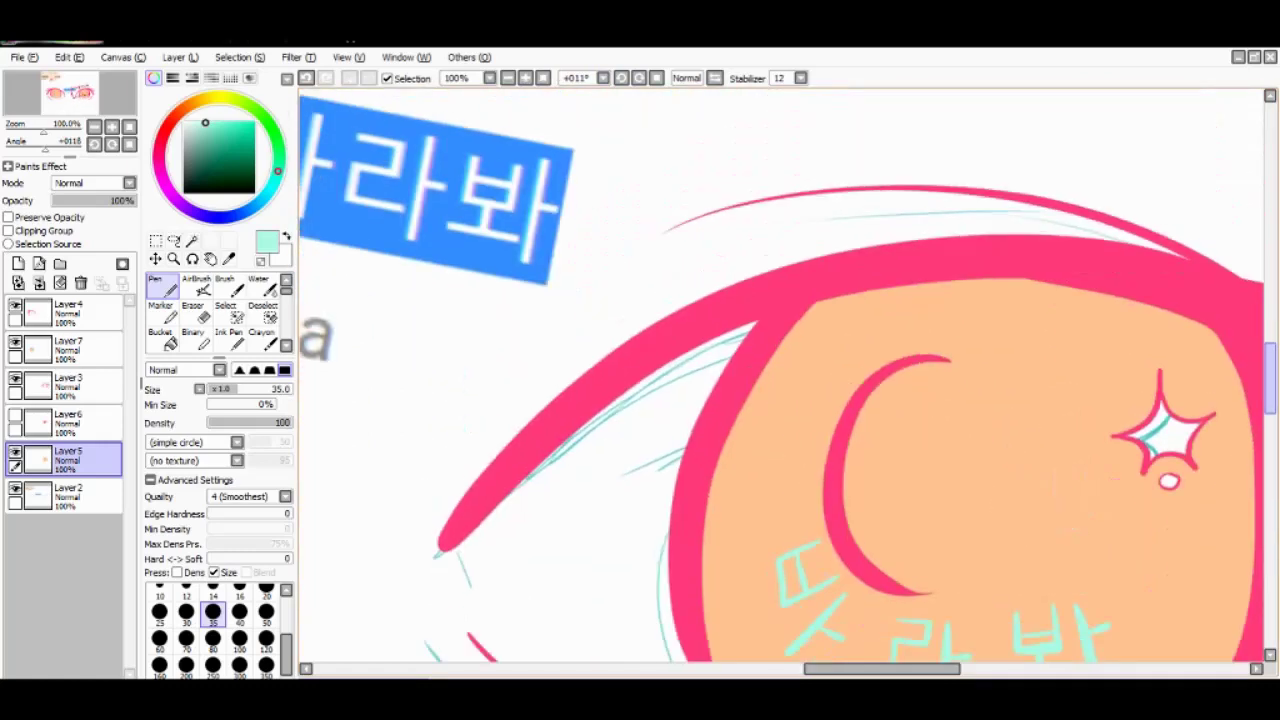
- Return to the left iris's lettering at 150% zoom, activate Layer7 and set the Pen size to 10
{"action": "scroll", "coordinate": [1084, 432], "scroll_direction": "down", "scroll_amount": 4}
{"action": "scroll", "coordinate": [1168, 287], "scroll_direction": "down", "scroll_amount": 4}
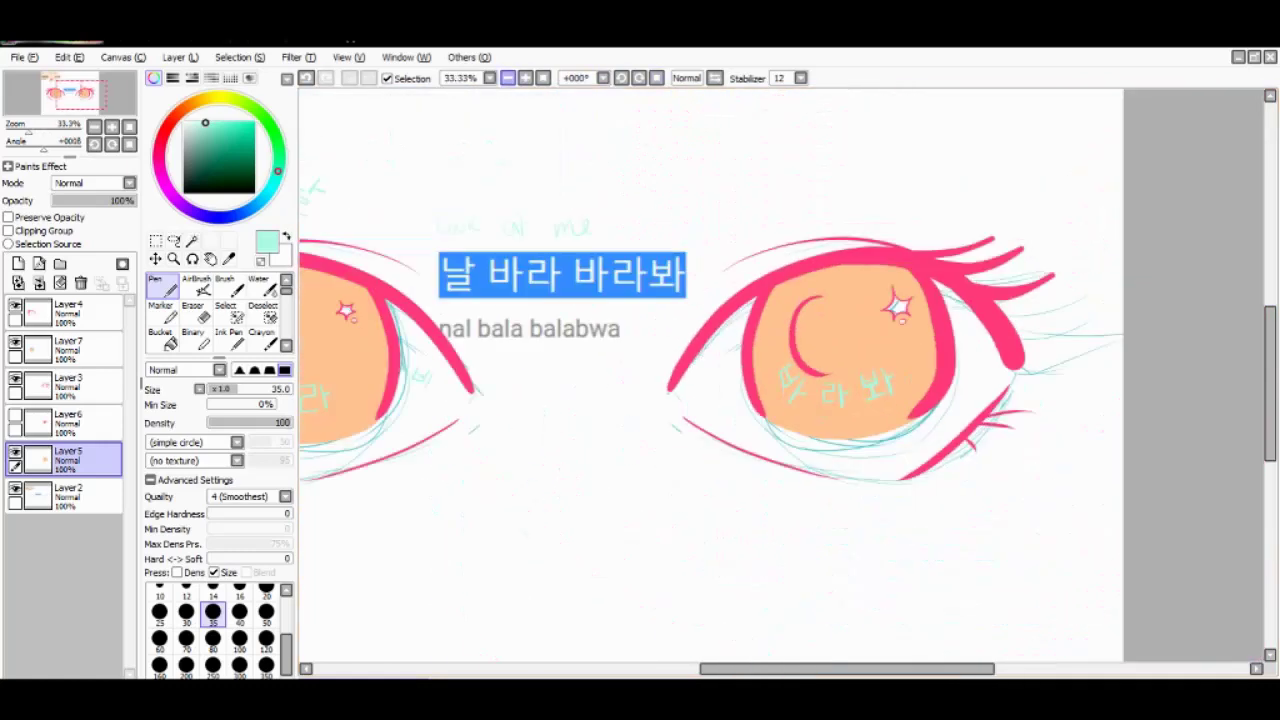
{"action": "scroll", "coordinate": [1170, 300], "scroll_direction": "left", "scroll_amount": 3}
{"action": "scroll", "coordinate": [515, 370], "scroll_direction": "up", "scroll_amount": 5}
{"action": "left_click", "coordinate": [68, 347]}
{"action": "left_click", "coordinate": [160, 595]}
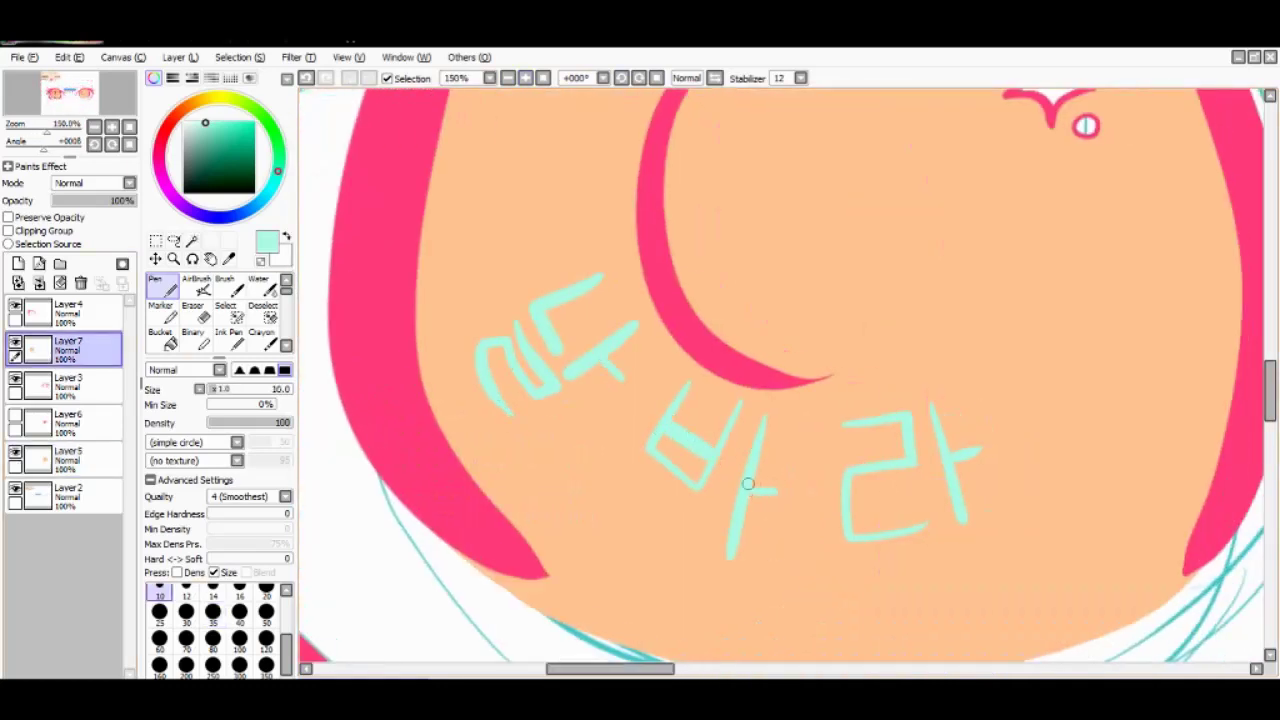
- Go to the right iris's lettering and make its layer, Layer5, active for the size 10 Pen
{"action": "scroll", "coordinate": [805, 467], "scroll_direction": "right", "scroll_amount": 3}
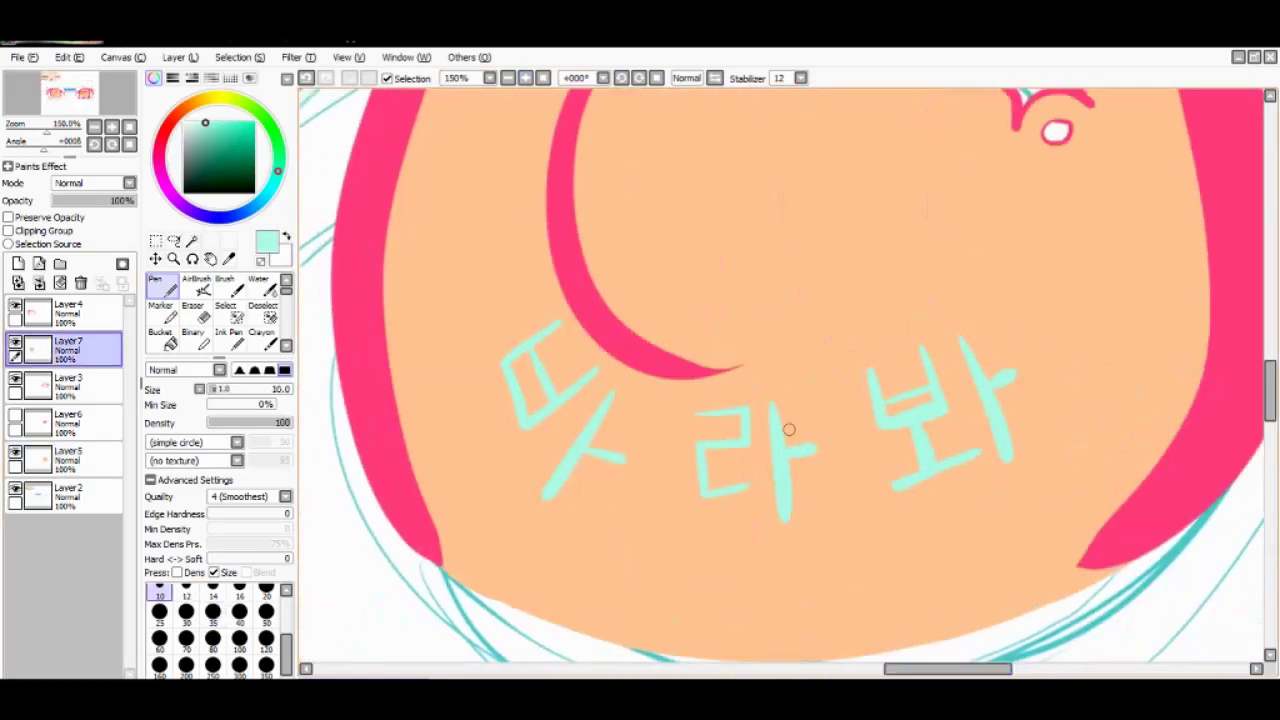
{"action": "left_click", "coordinate": [789, 429], "text": "ctrl+shift"}
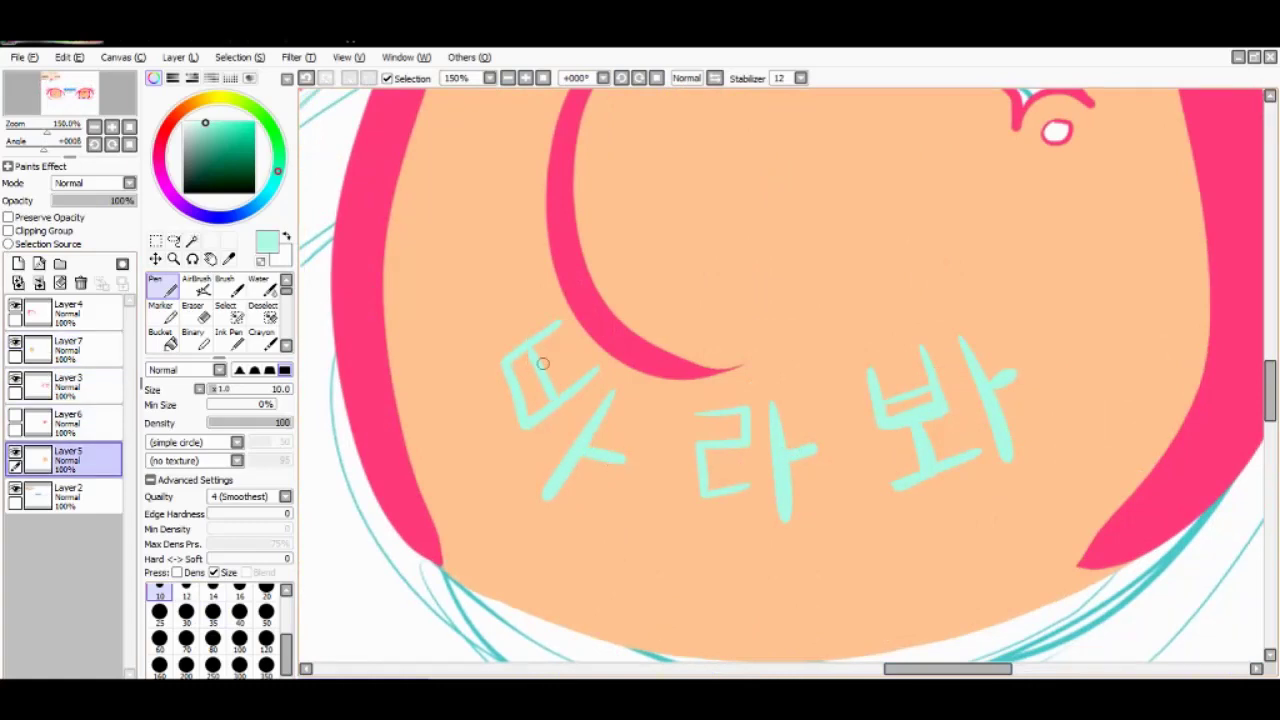